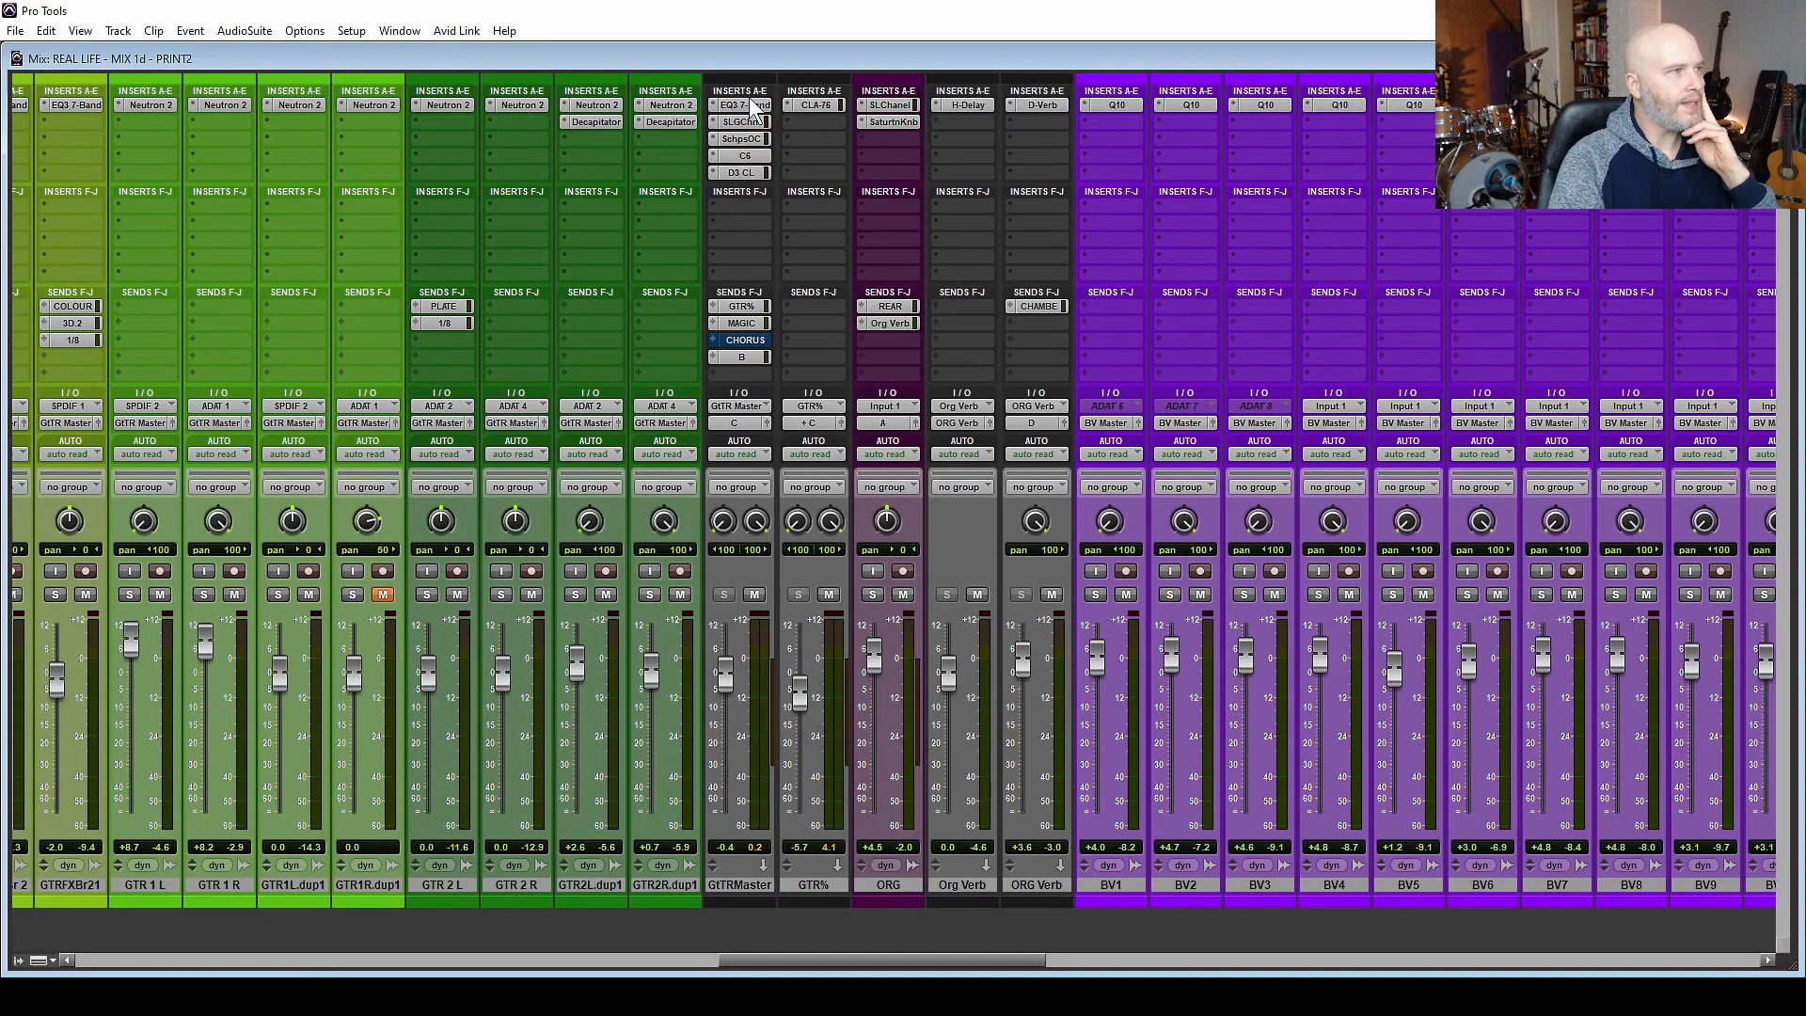
Examine the insert plugins on the GTR Master channel, including the Scheps Omni Channel's expanded PRE section.
click(750, 106)
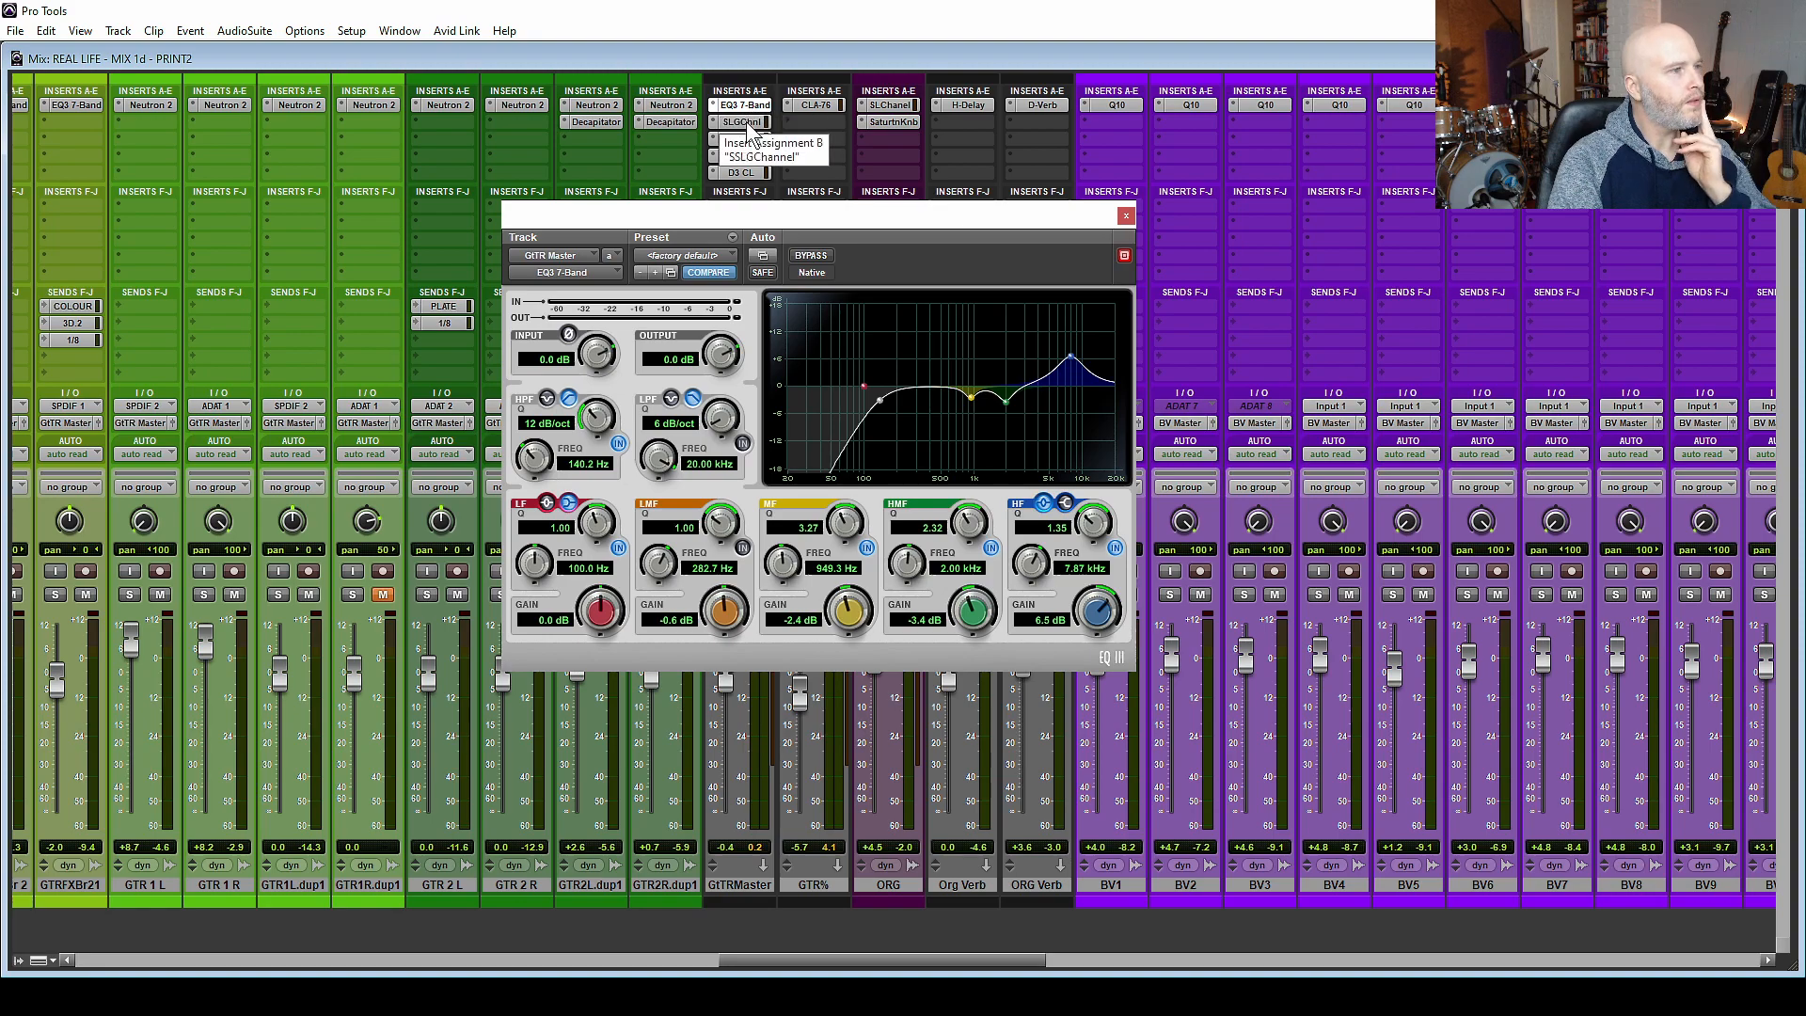
click(748, 124)
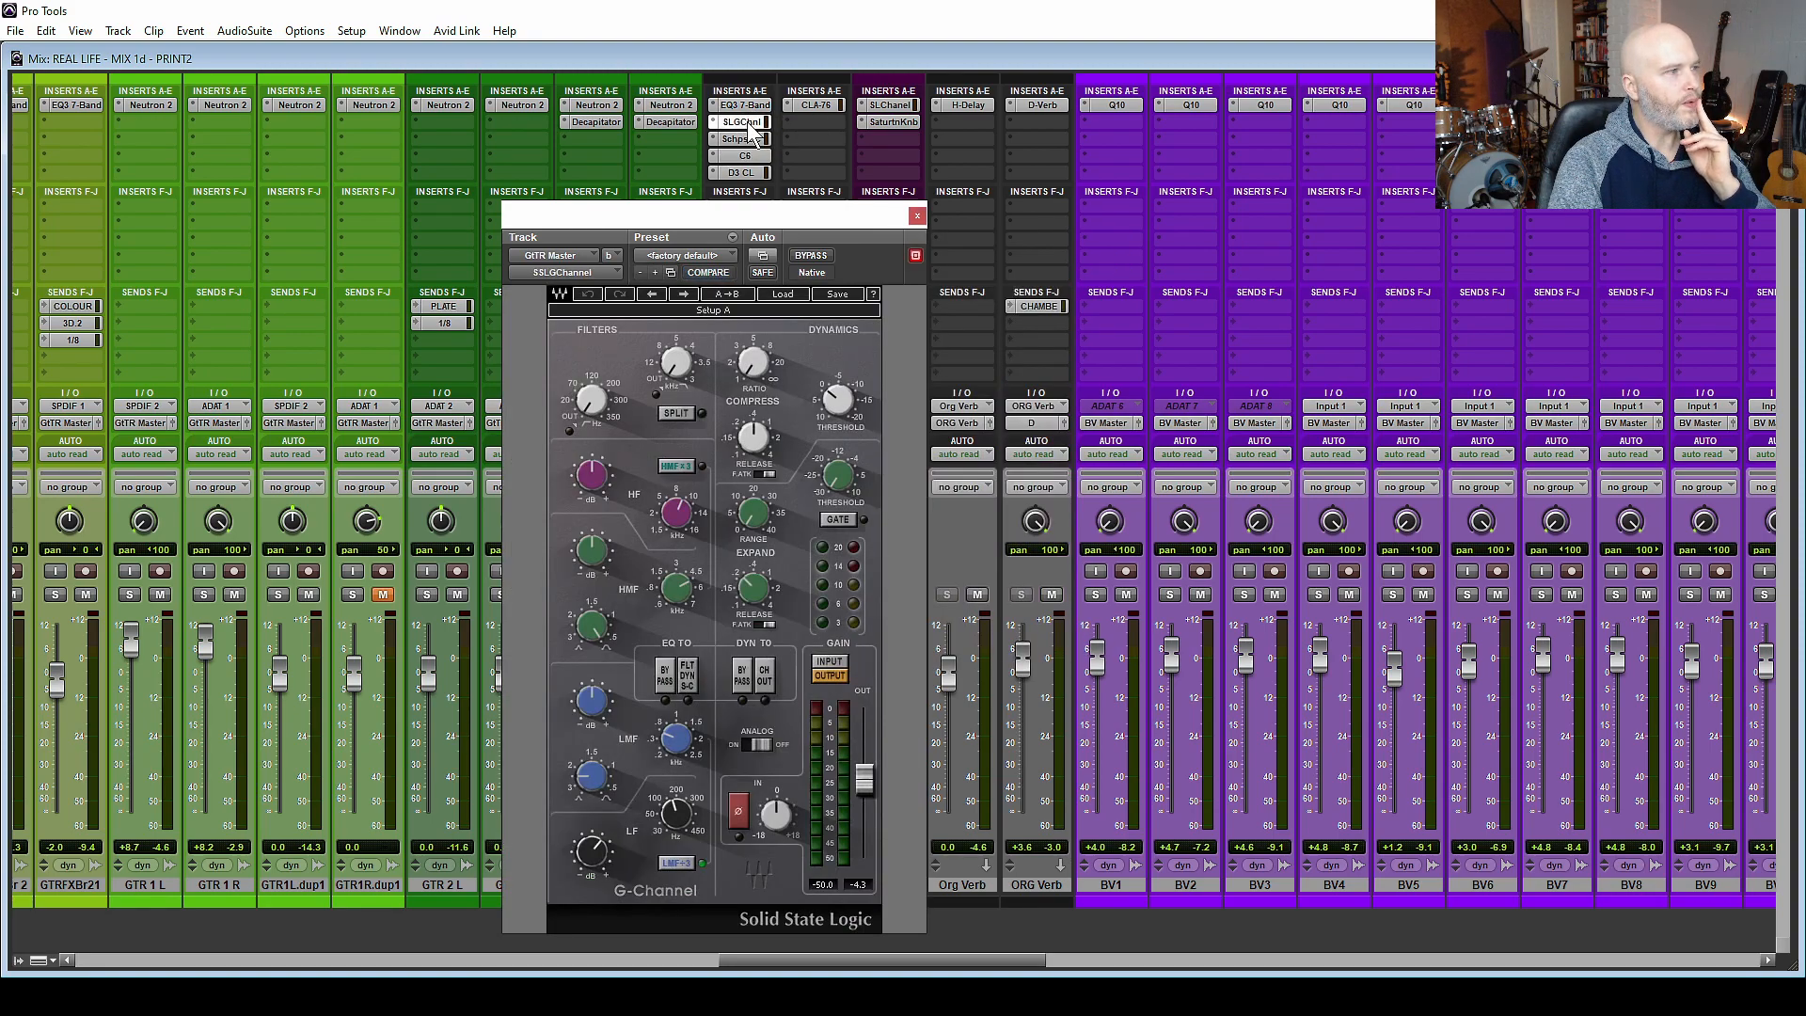
click(758, 140)
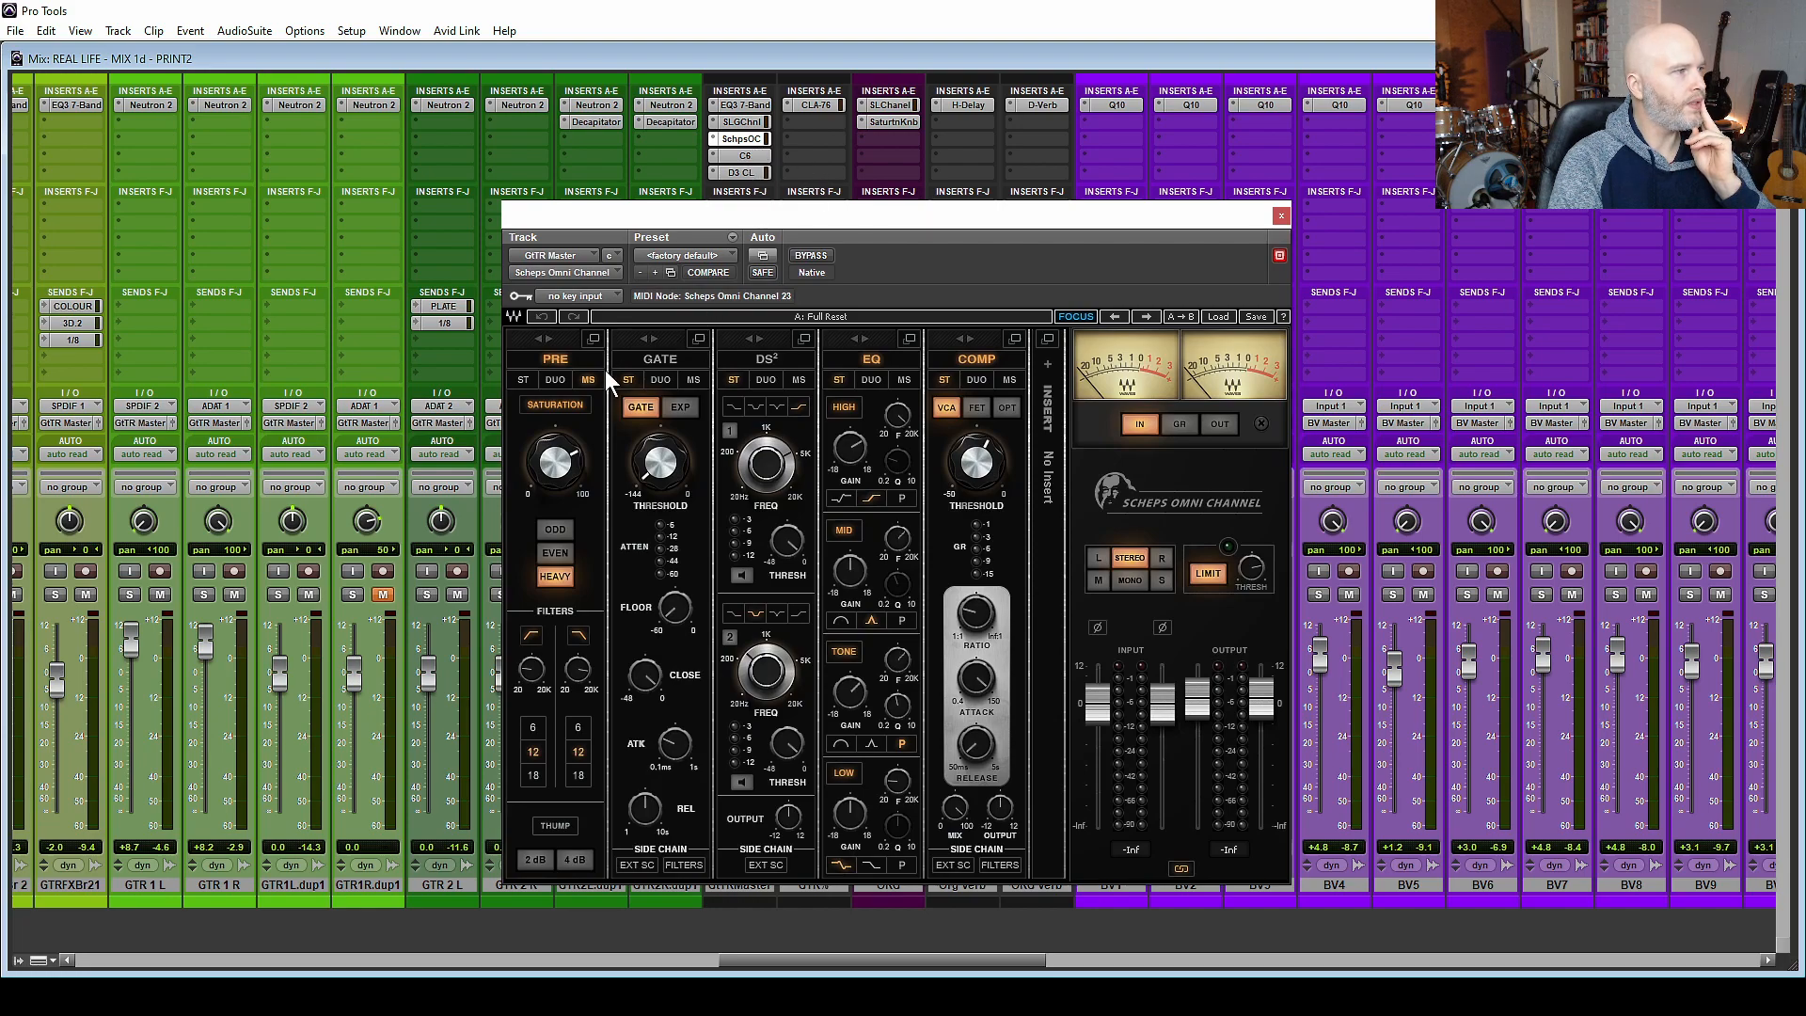
click(594, 339)
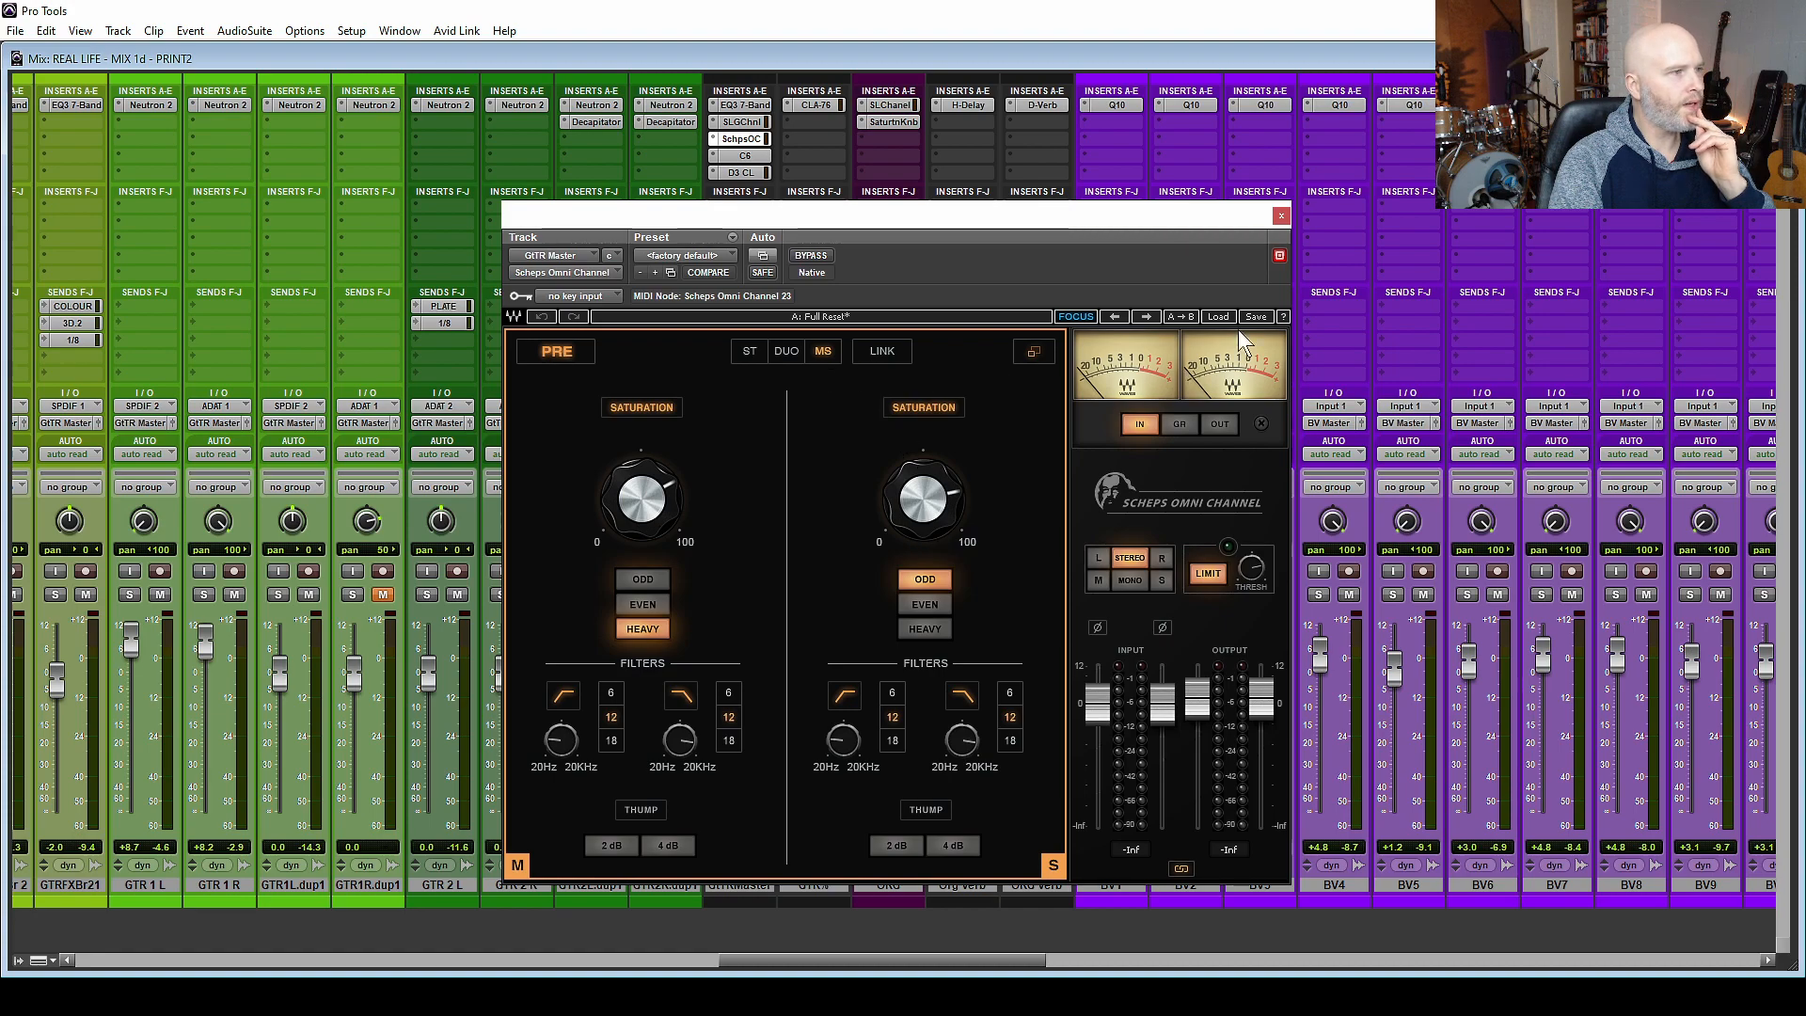
click(748, 158)
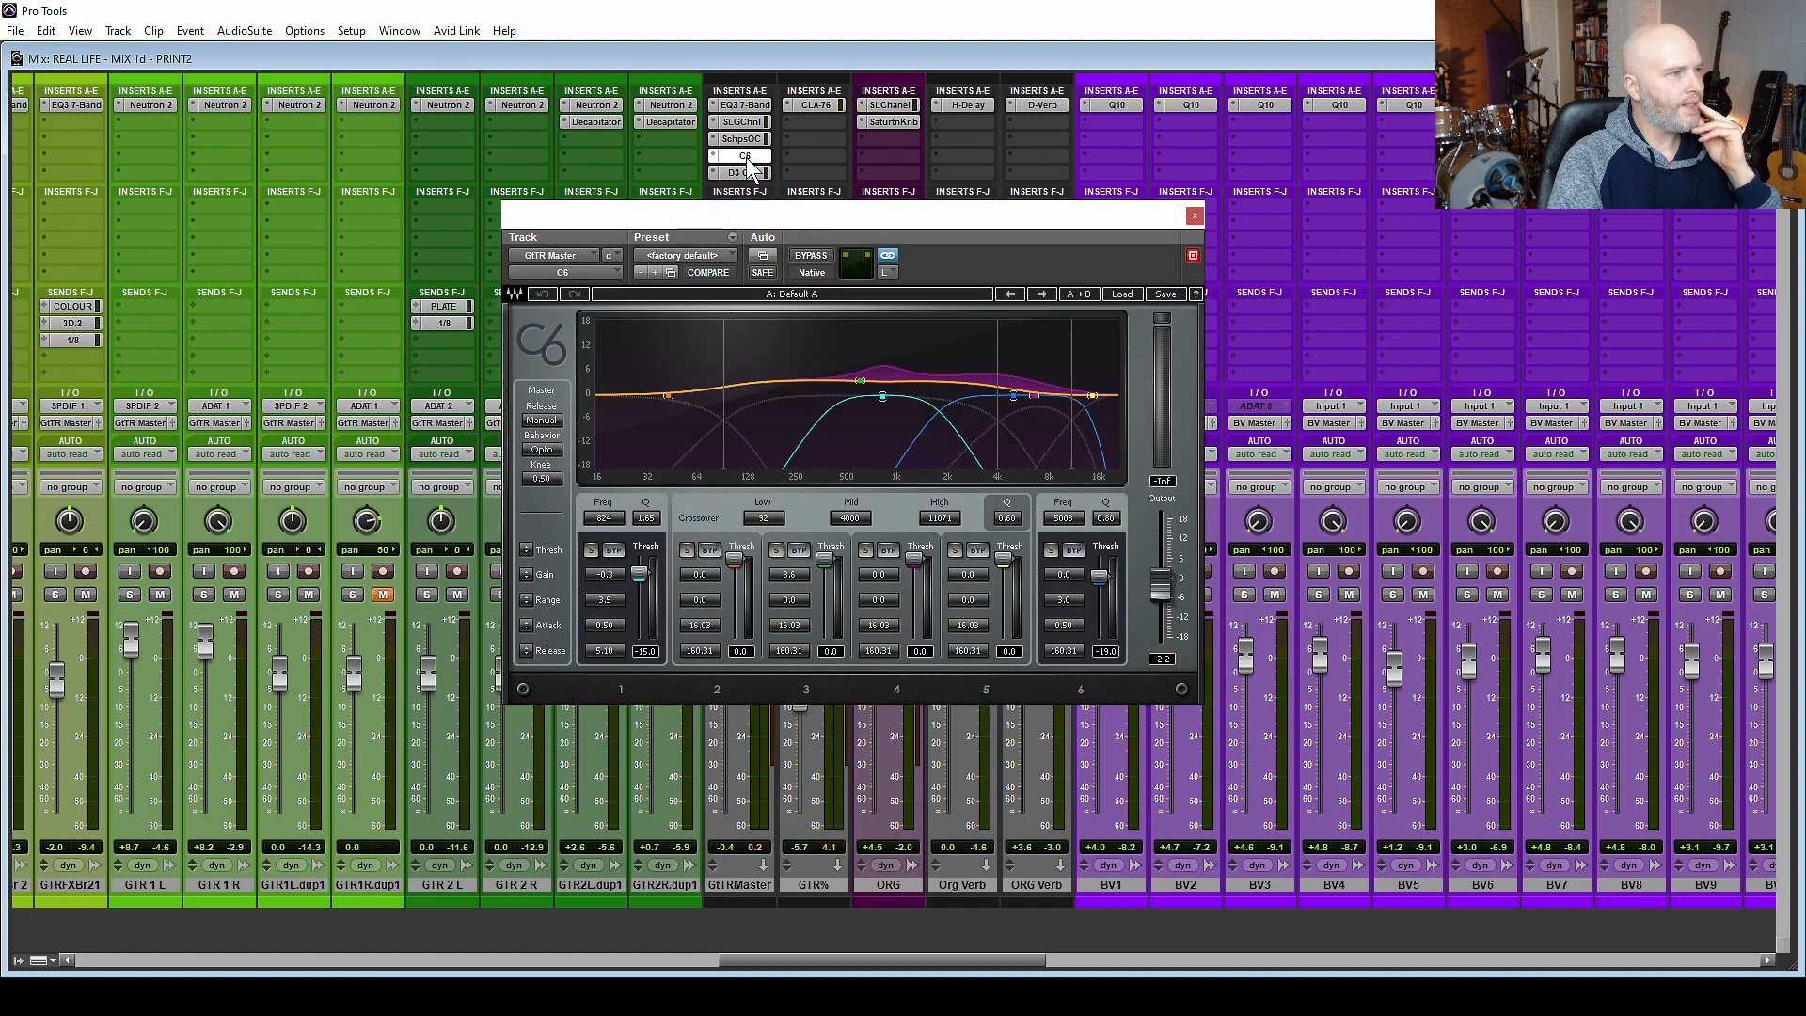
click(1194, 215)
click(739, 173)
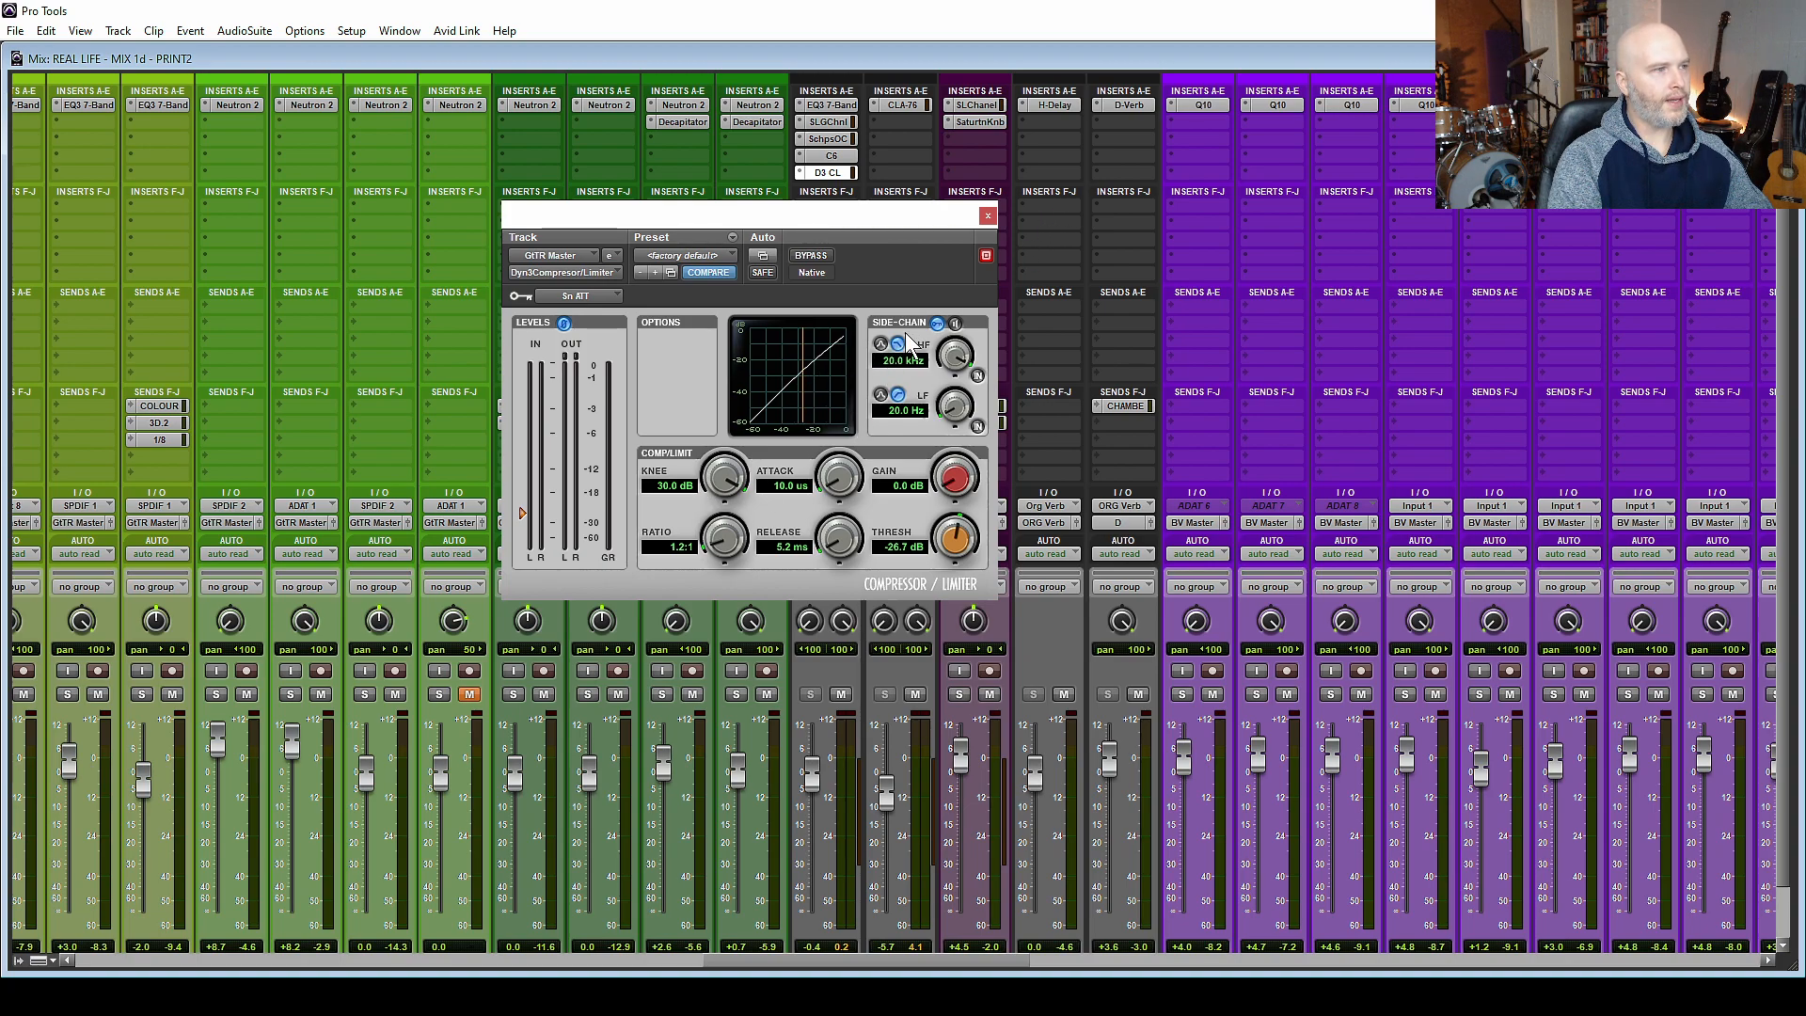
click(988, 216)
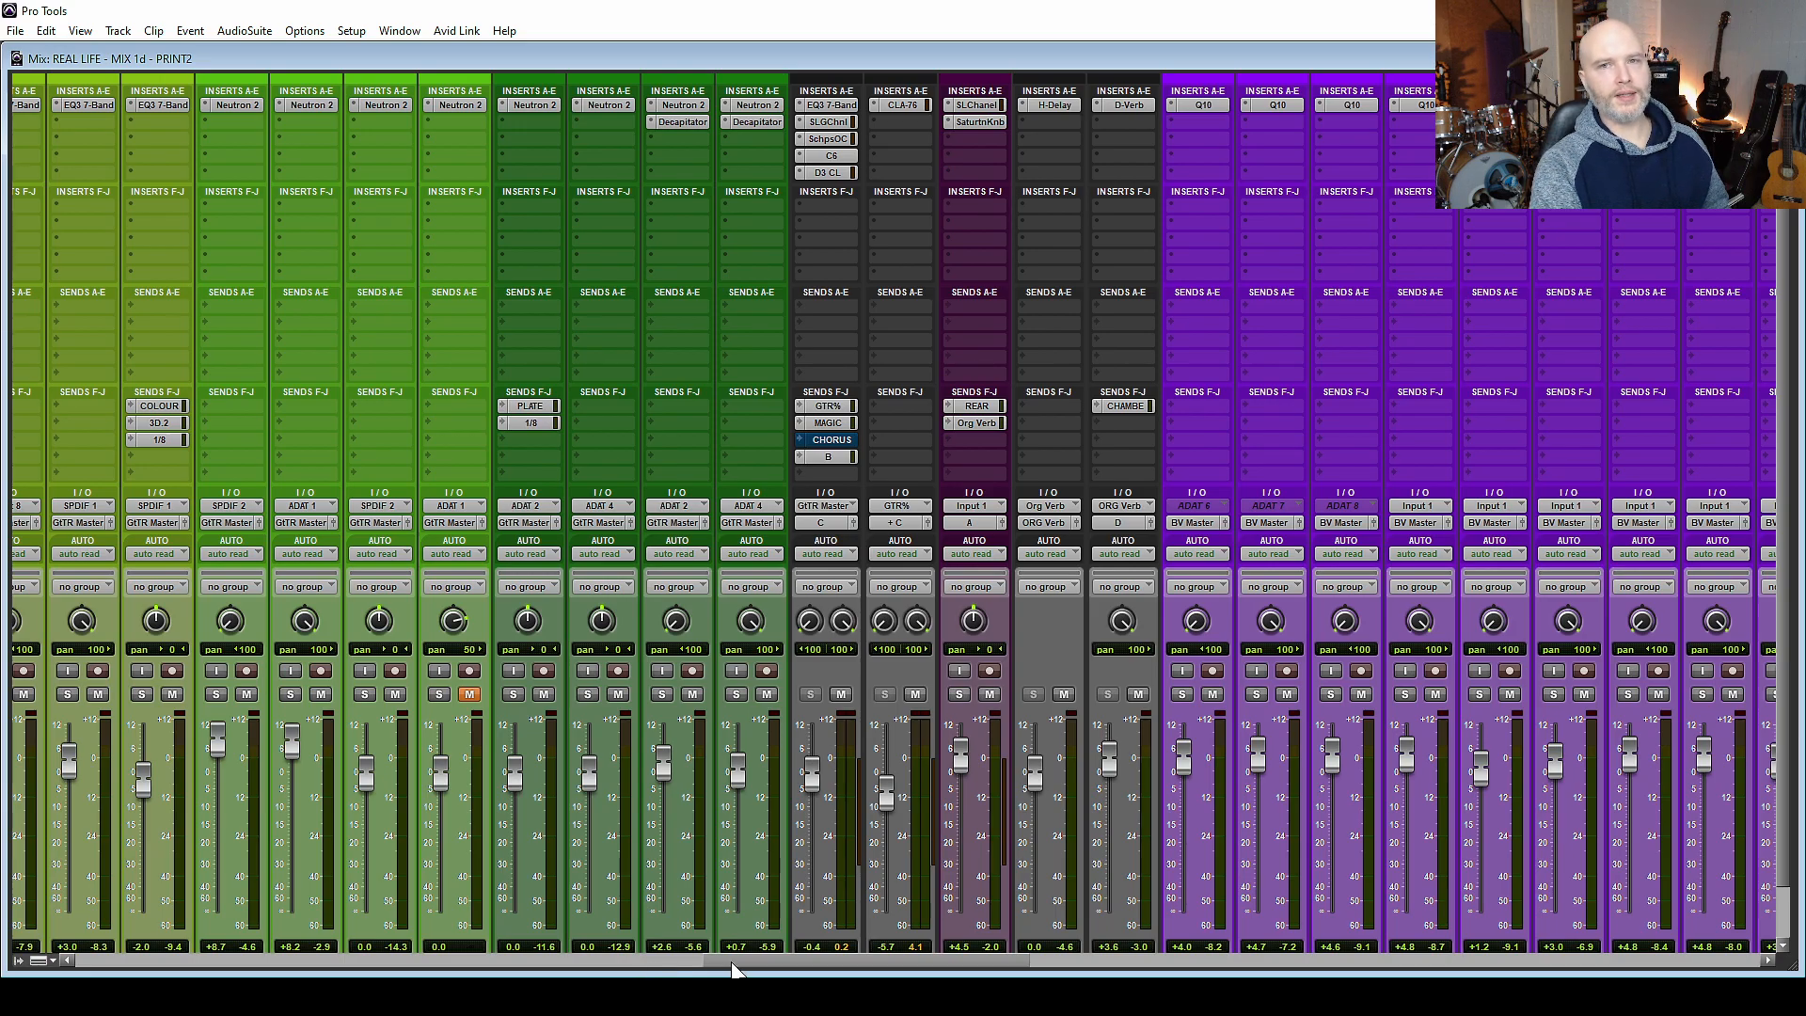
Examine the insert plugins on the CHORUS lead vocal track, from the EQ3 7-Band through the Tube-Tech equalizers.
drag(731, 961, 1299, 956)
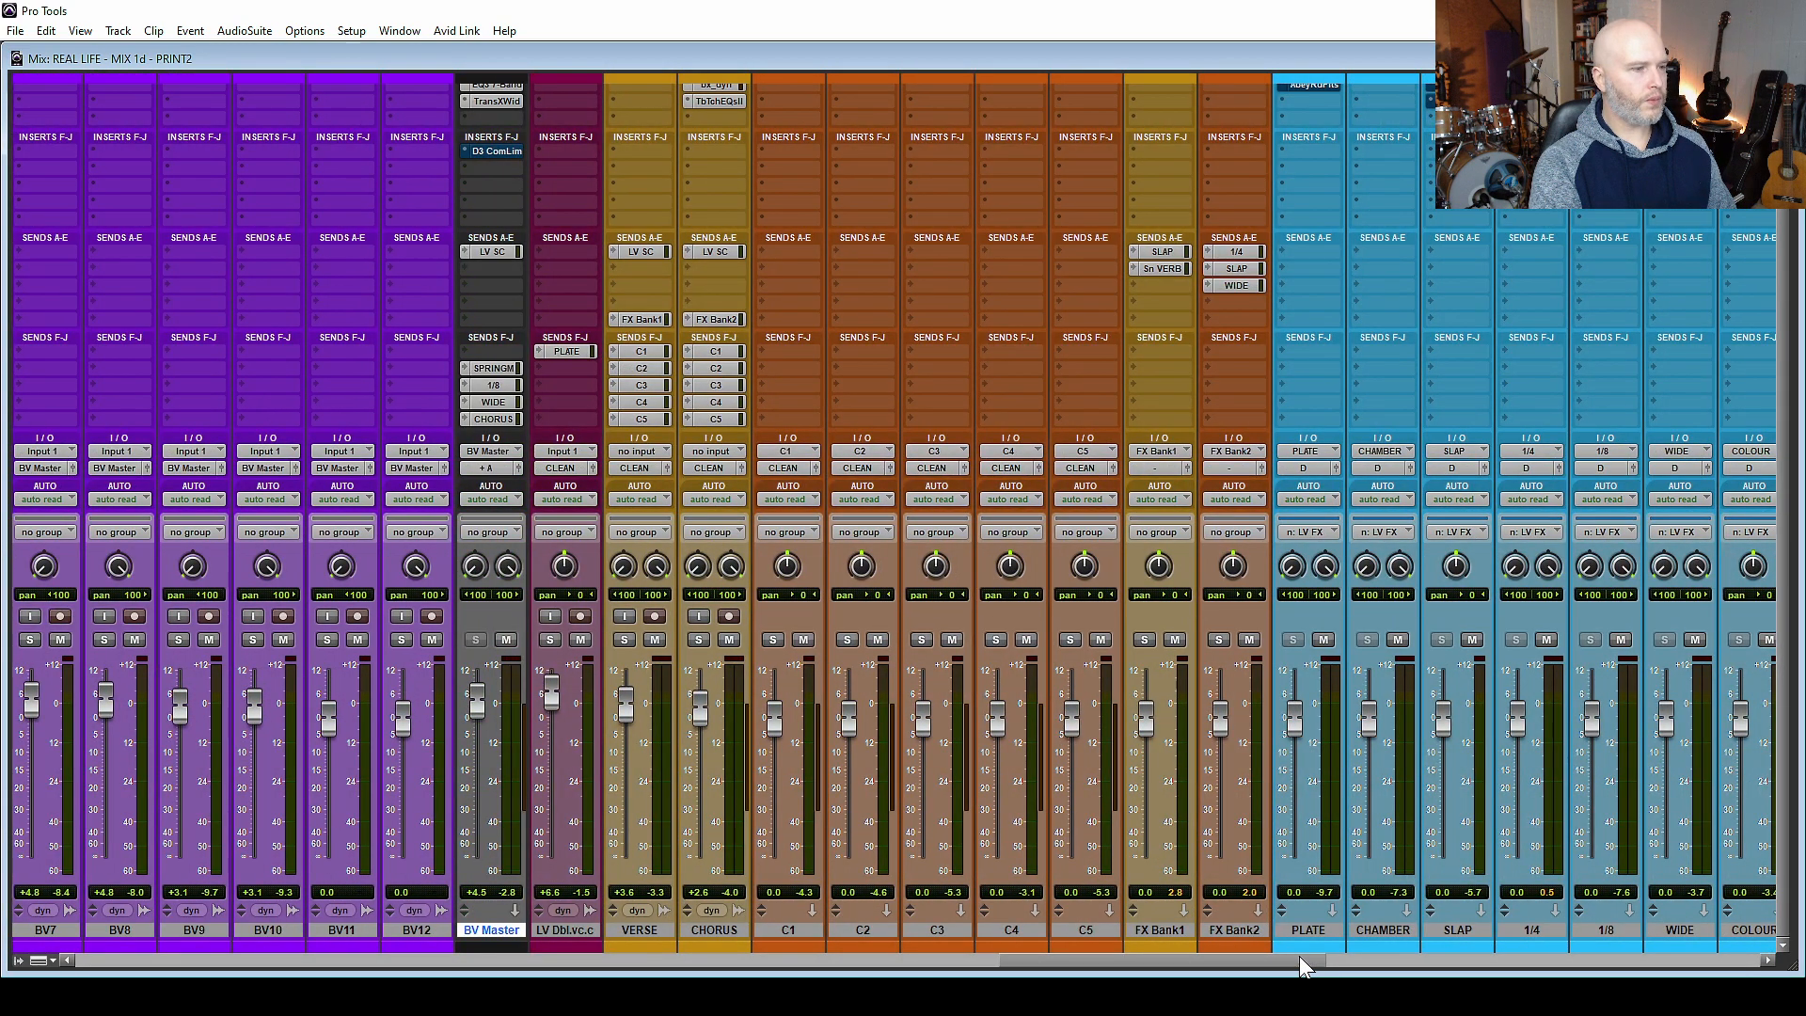
drag(1299, 956, 1230, 935)
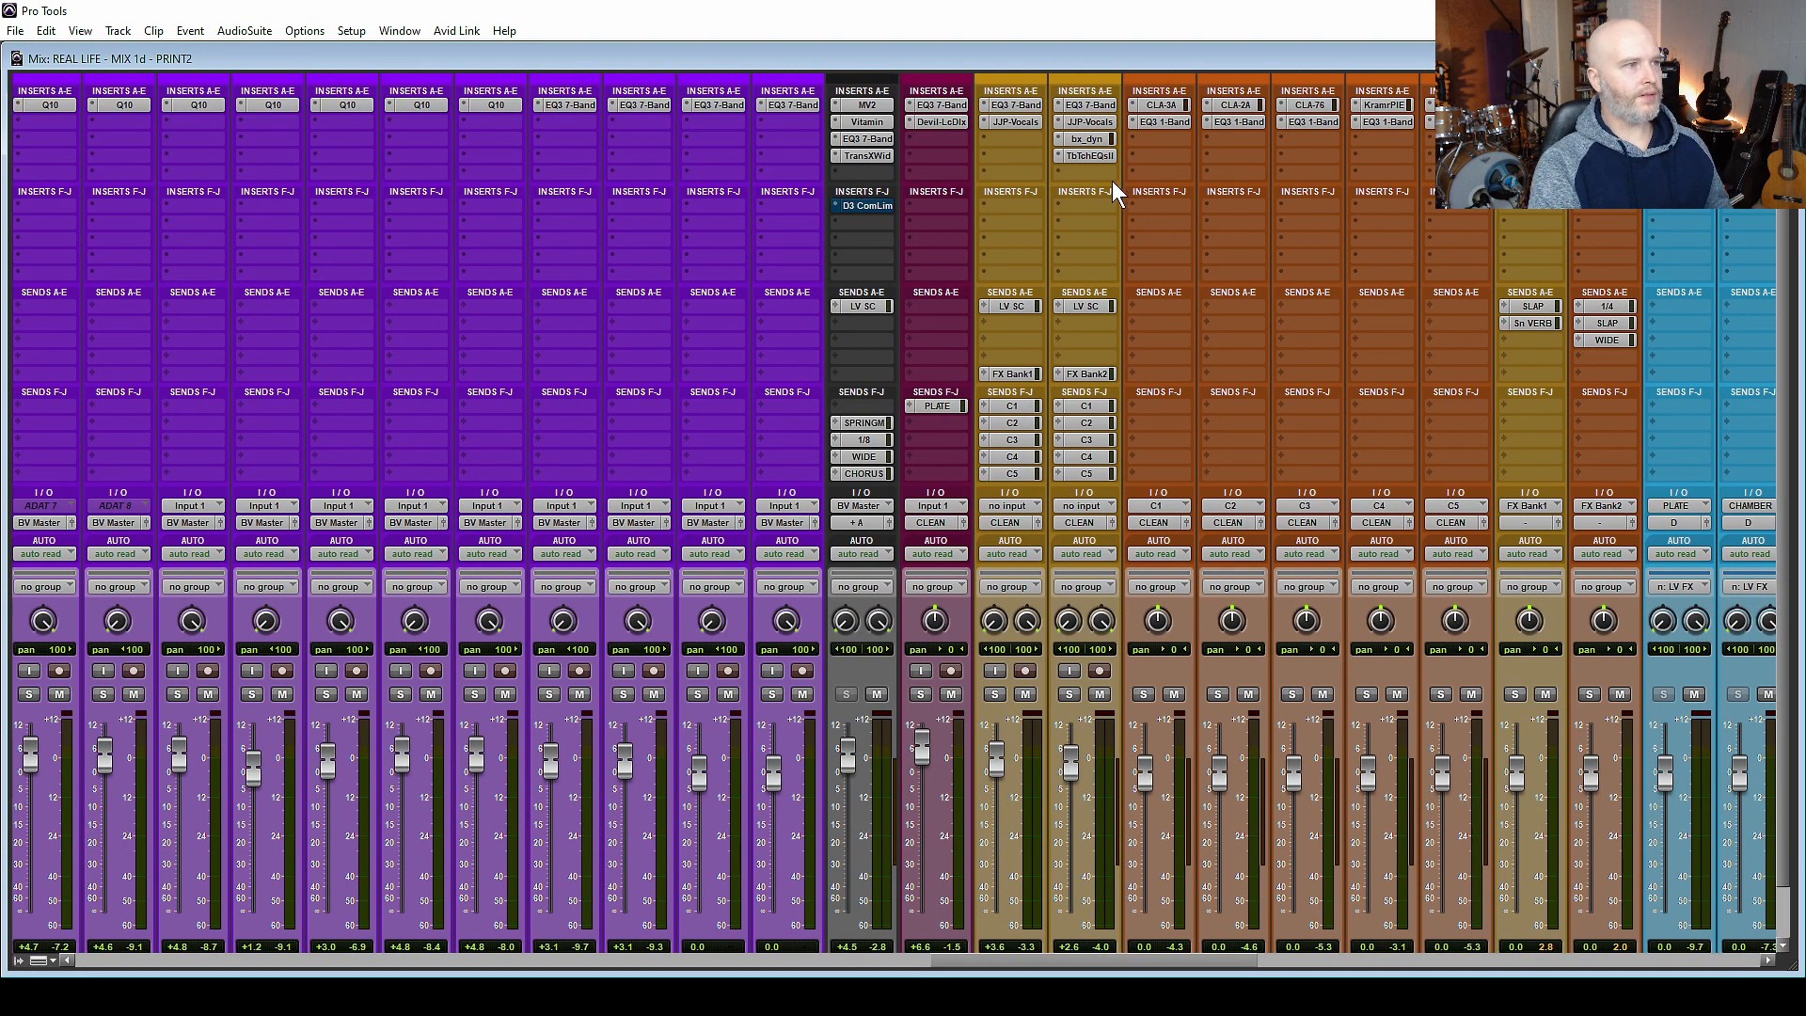
click(1089, 105)
click(1089, 105)
click(1089, 121)
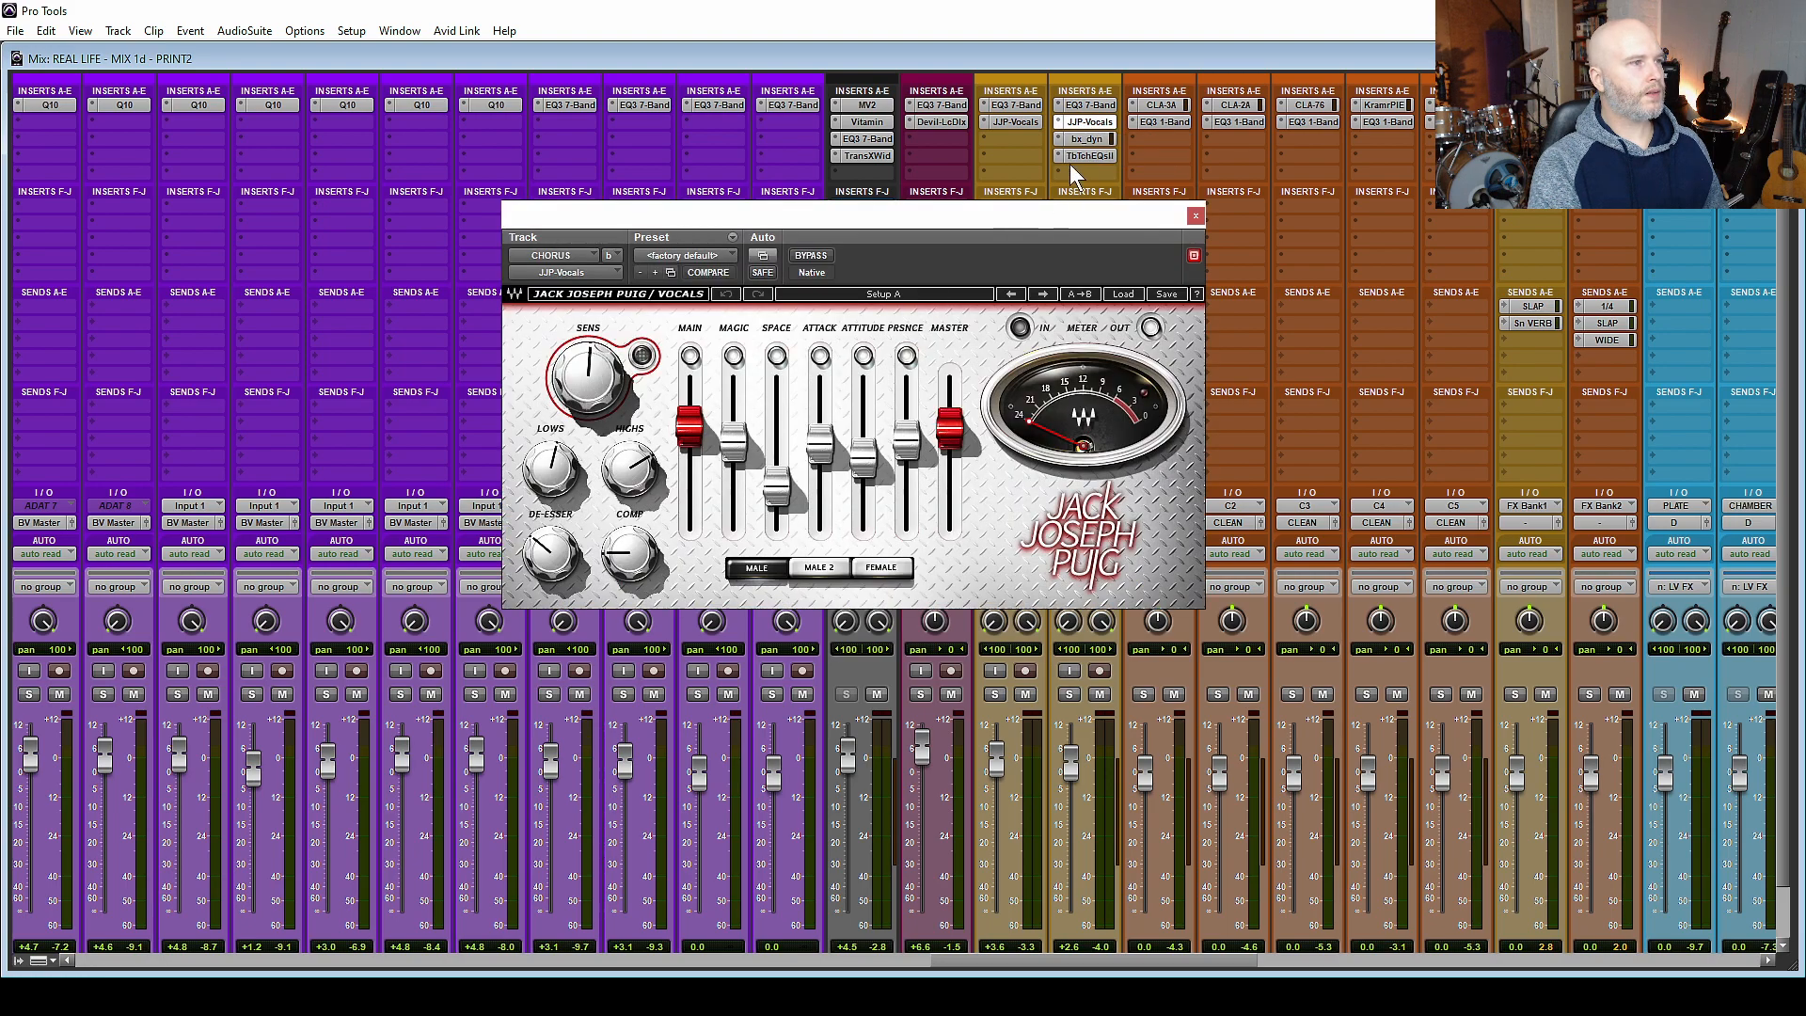
click(1088, 139)
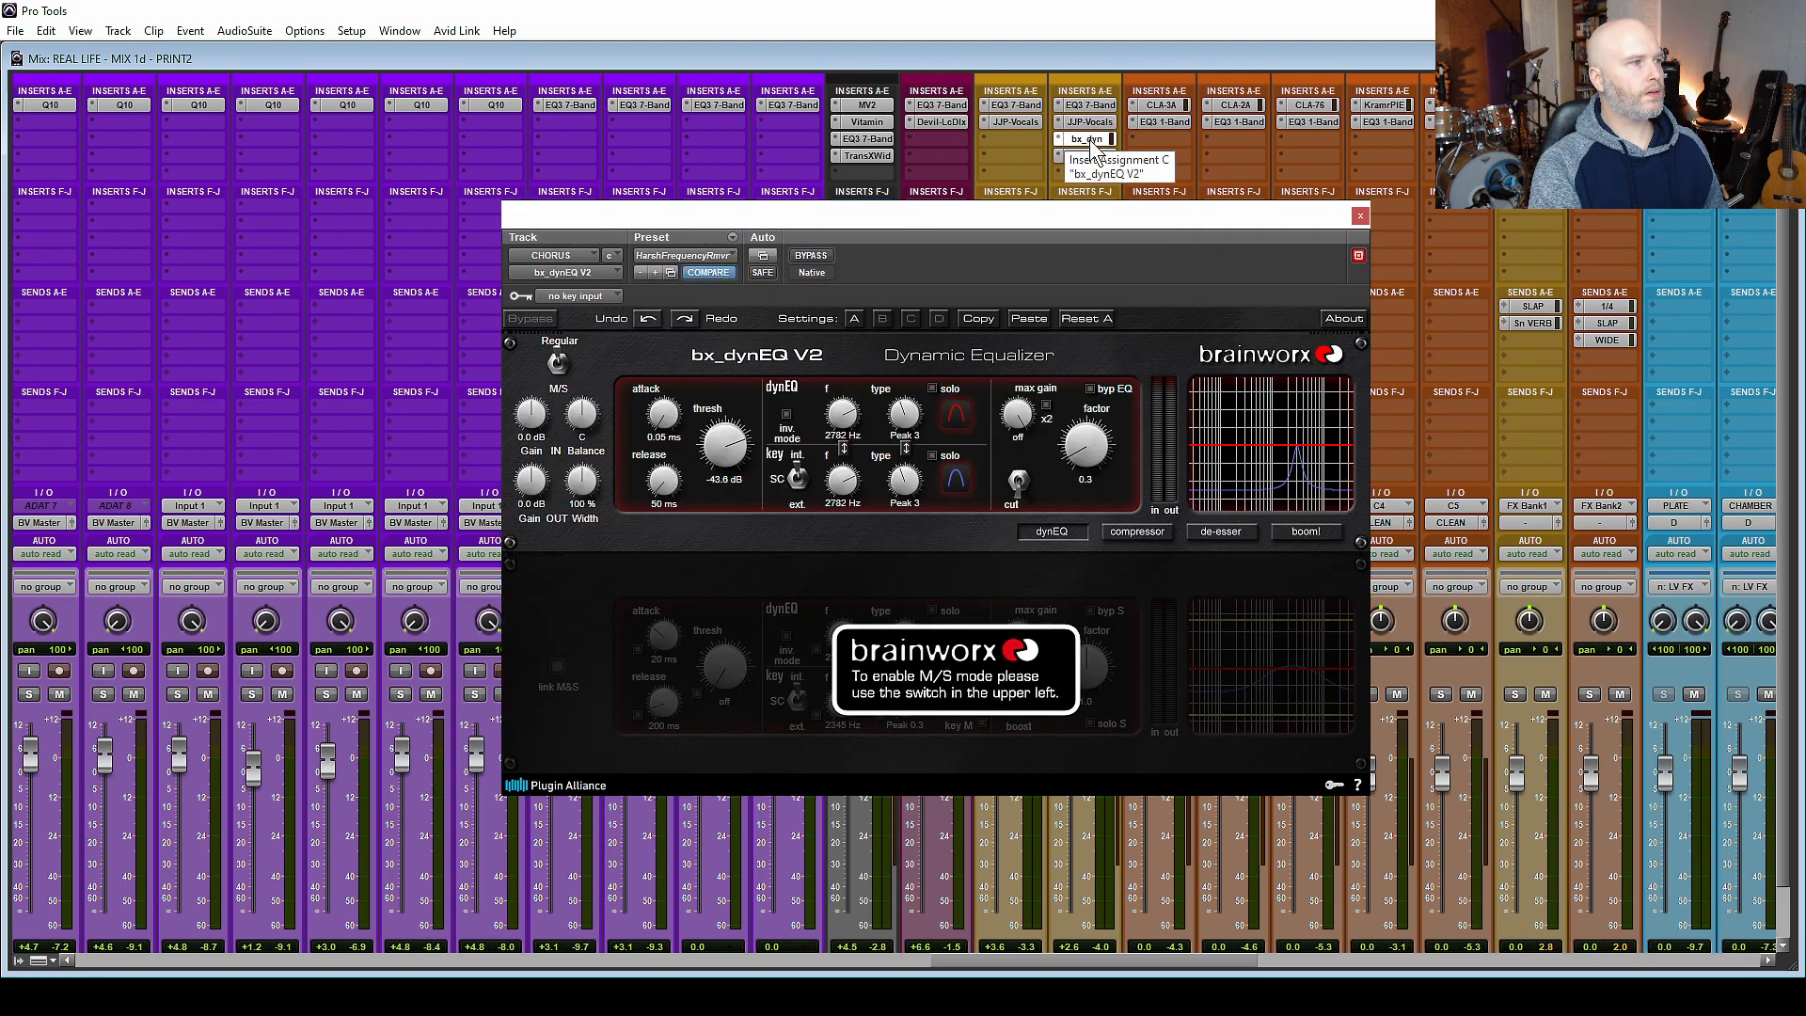
click(1089, 157)
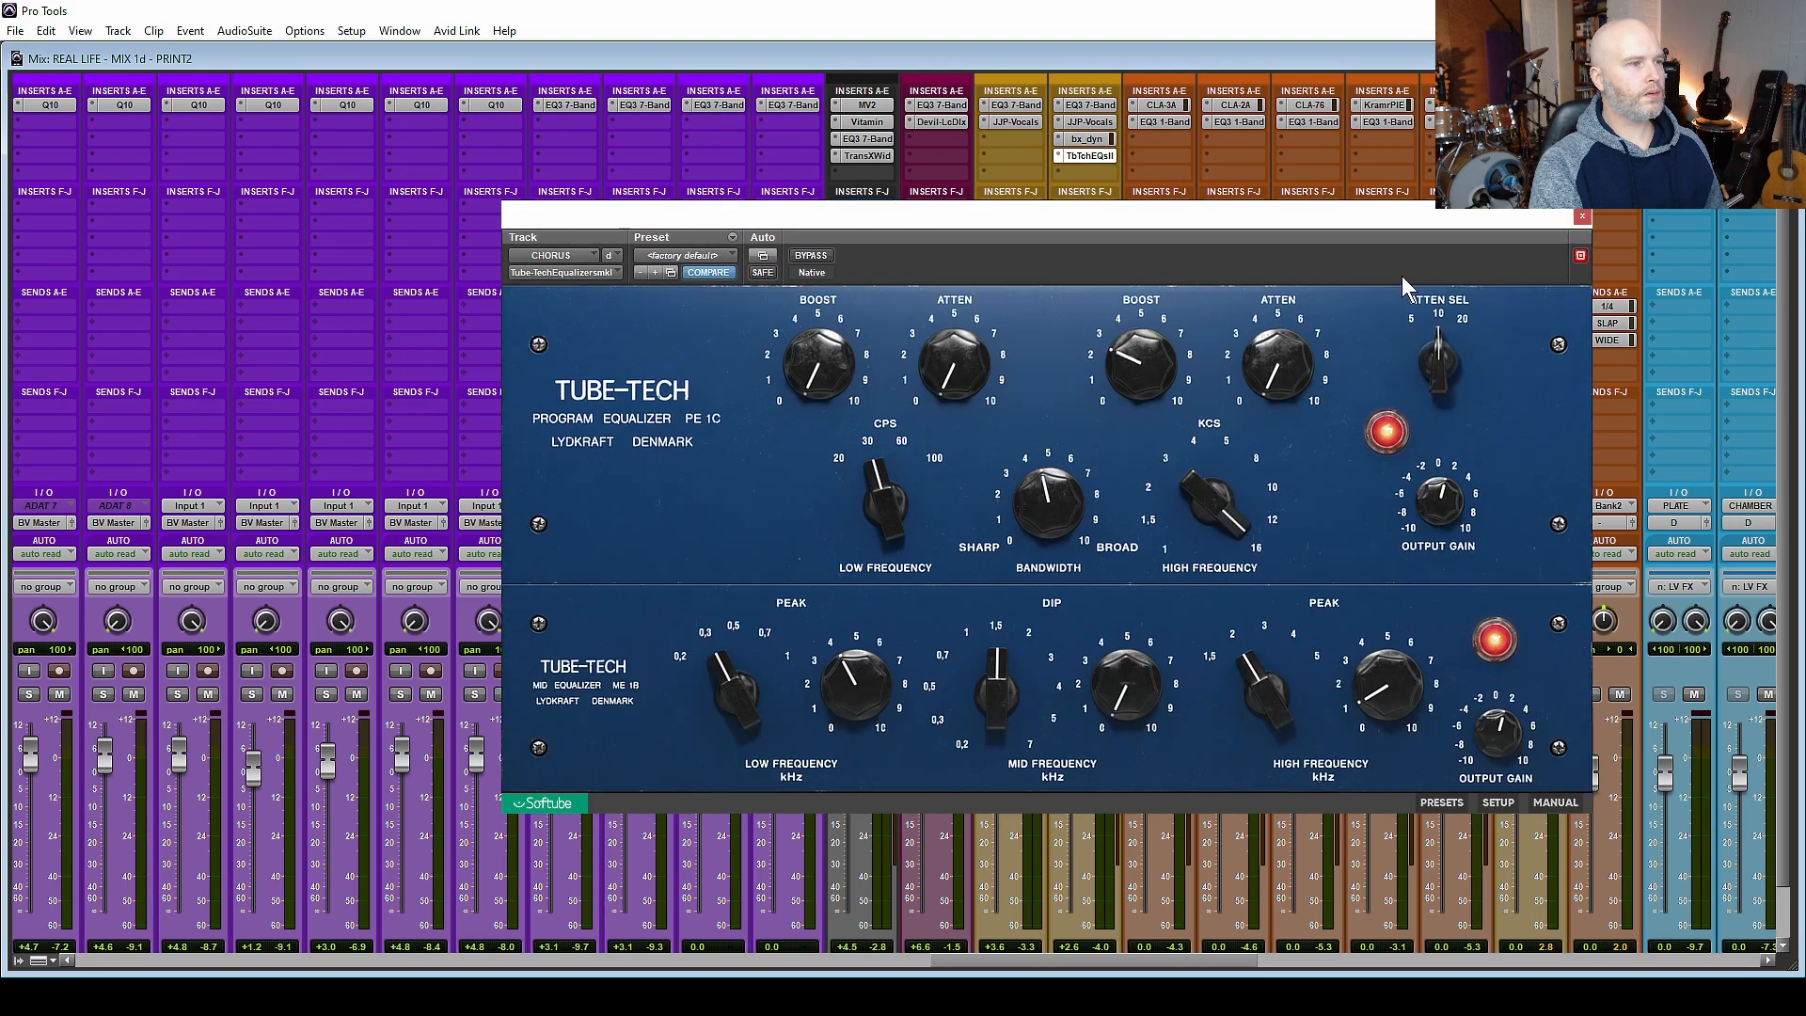
click(1583, 217)
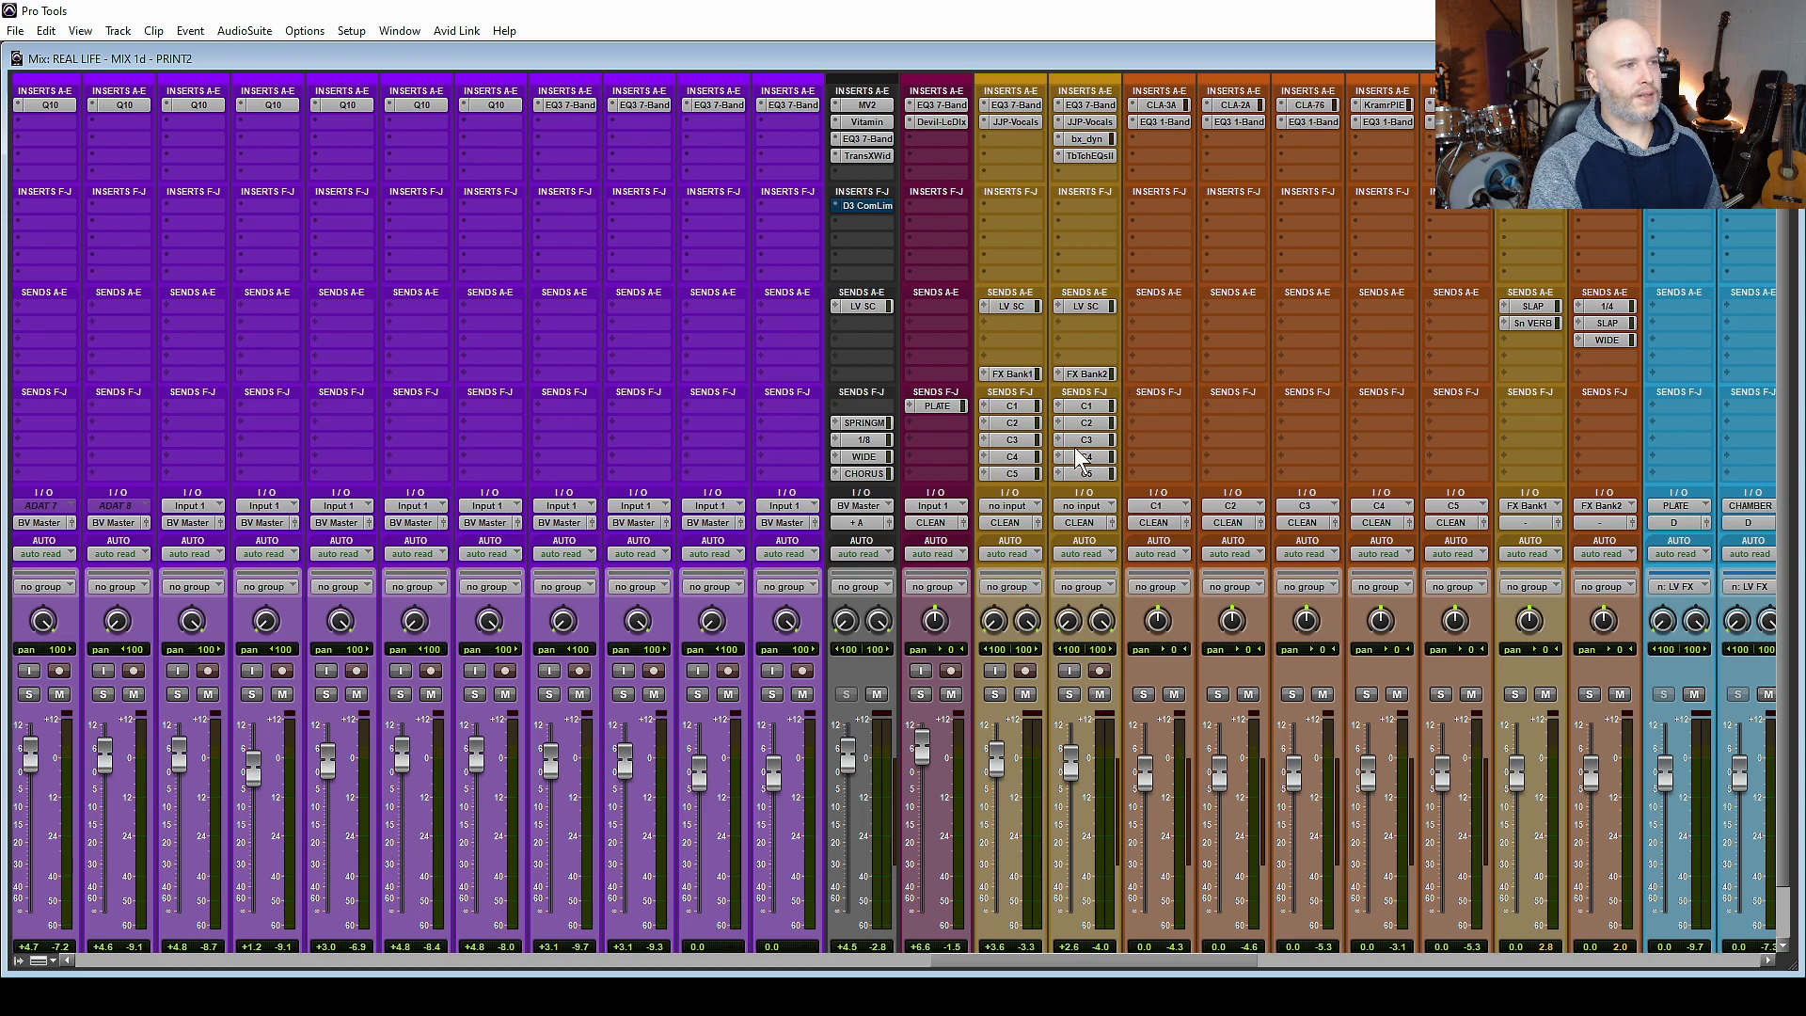
Inspect compressors on the parallel vocal channels, and mute the CHORUS track's C1 to C5 and FX Bank2 sends.
click(1161, 104)
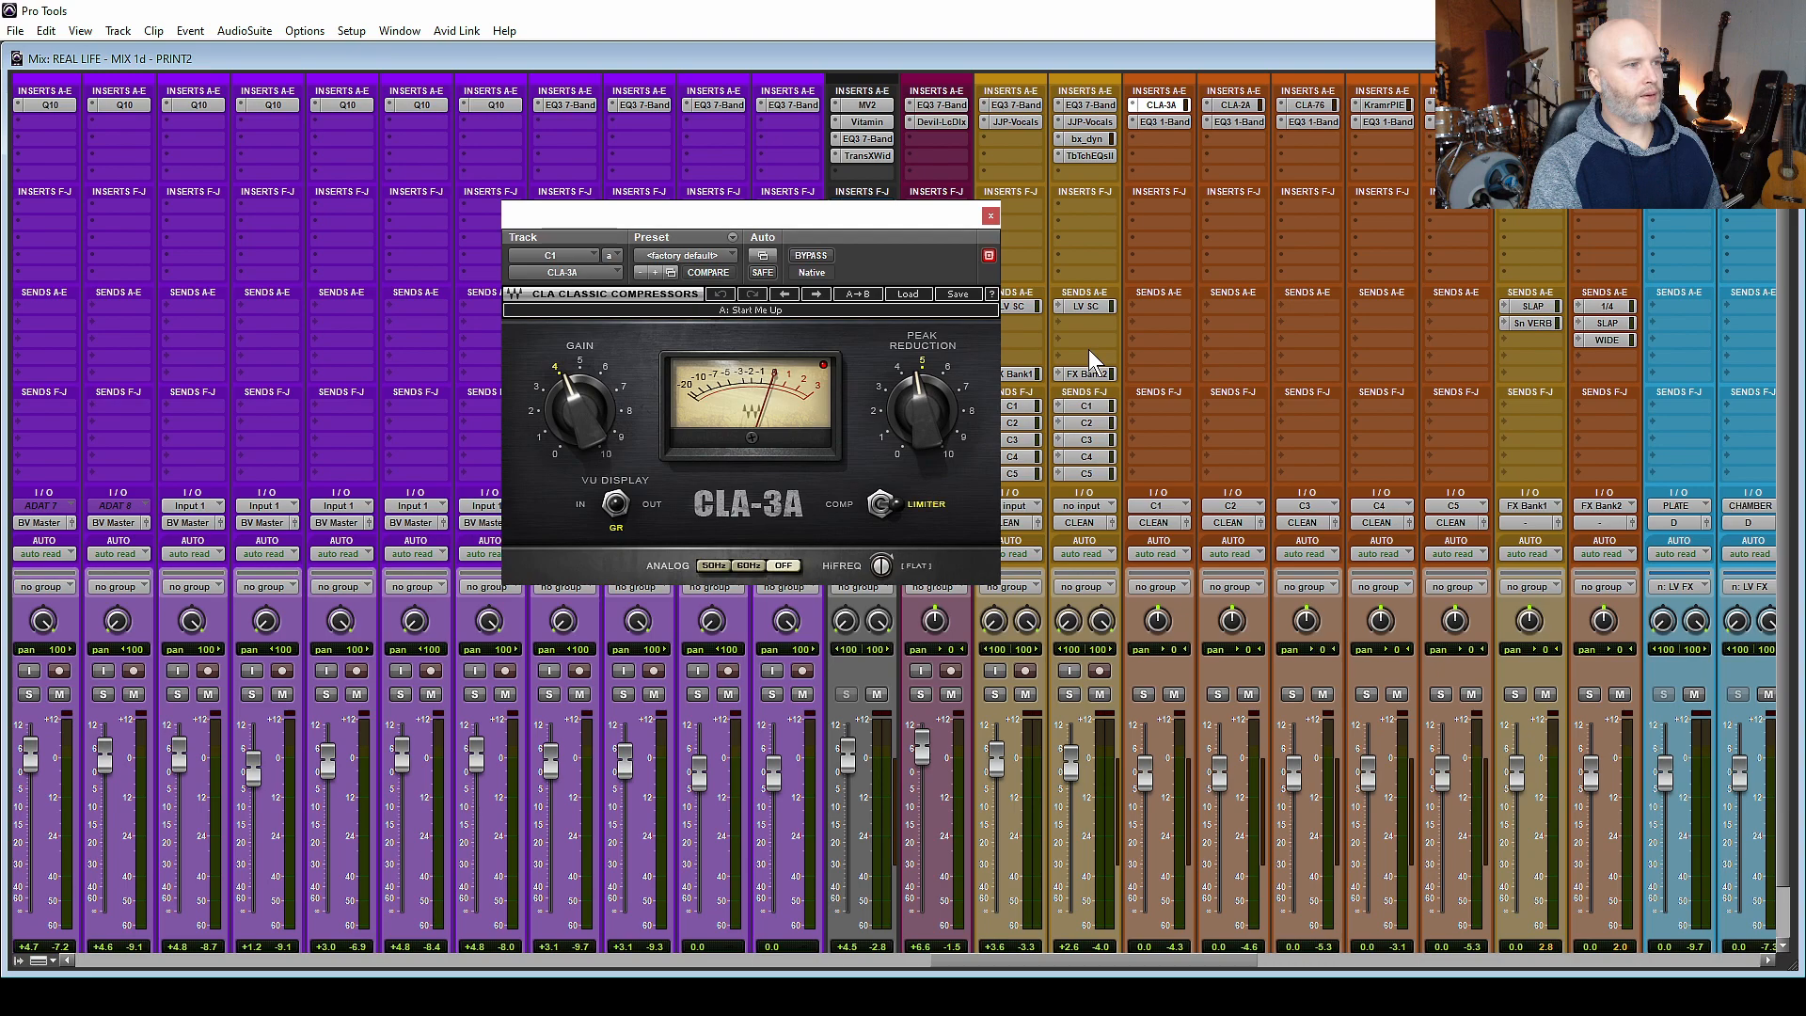
click(1086, 439)
click(1088, 458)
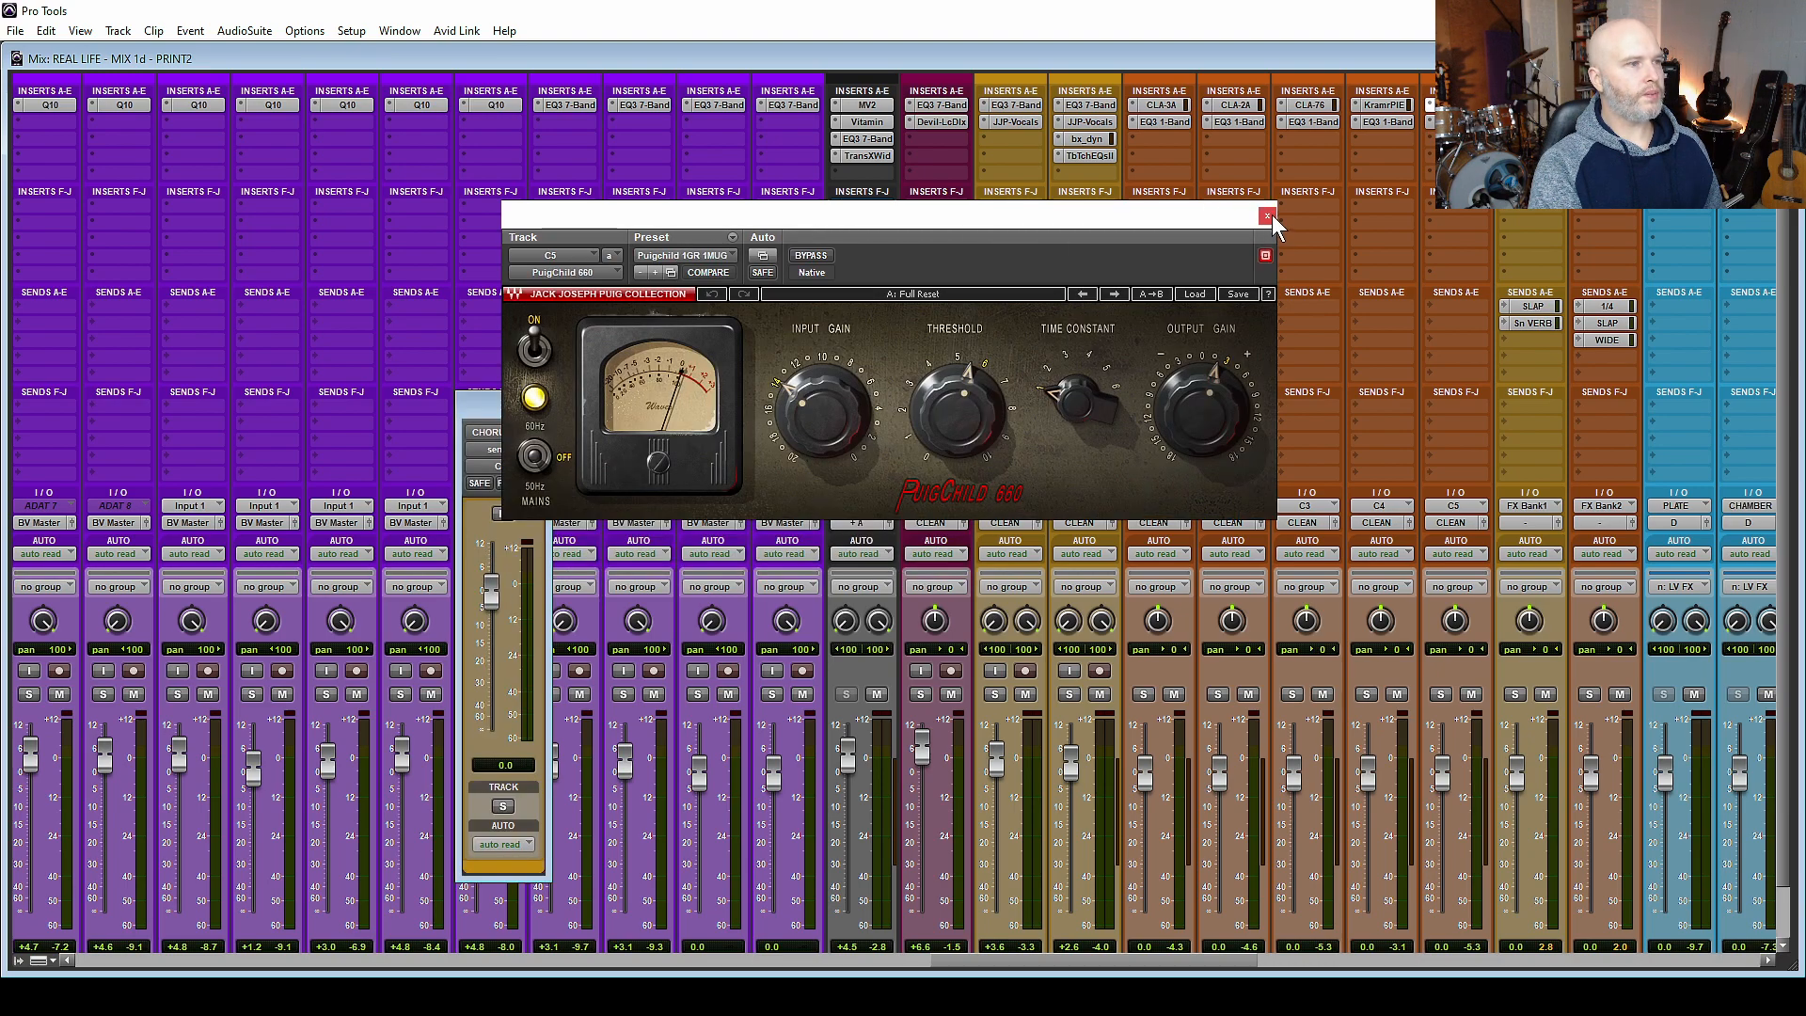
click(1267, 217)
drag(1086, 473, 1091, 386)
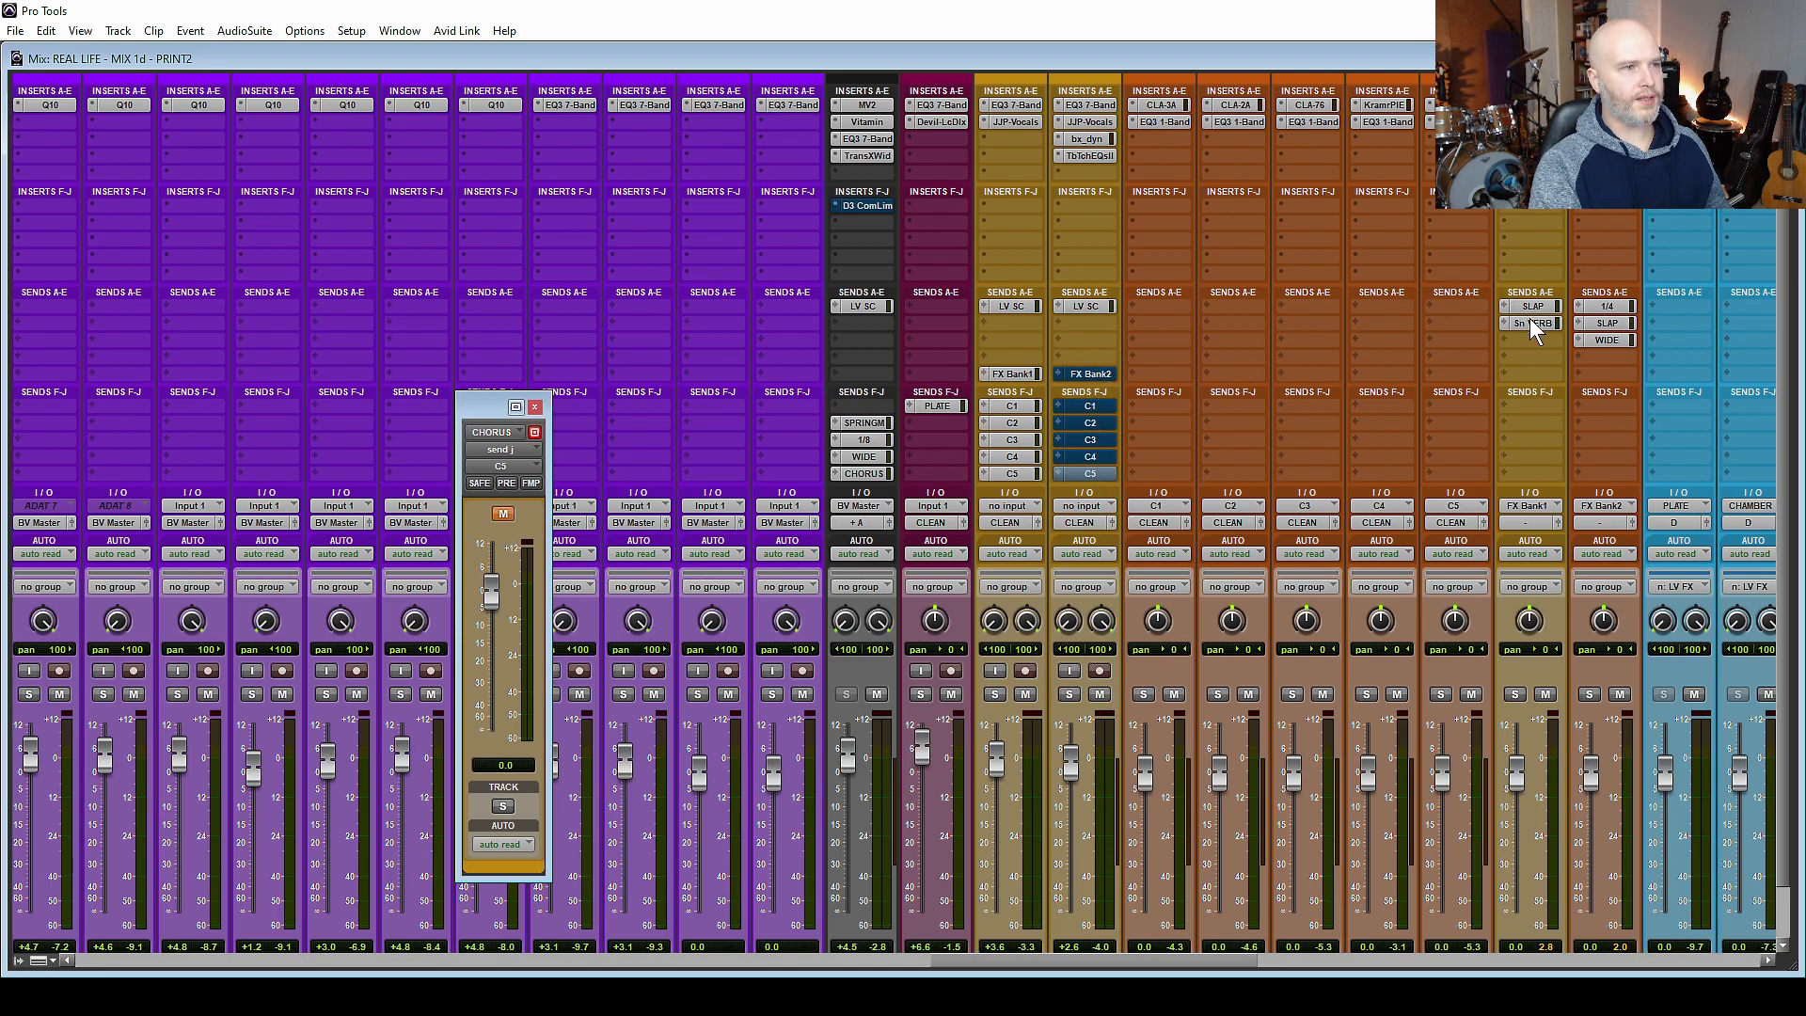
Examine the 1/4, SLAP and WIDE send levels on FX Bank2 and the effect channels they feed.
scroll(1600, 359, right, 11)
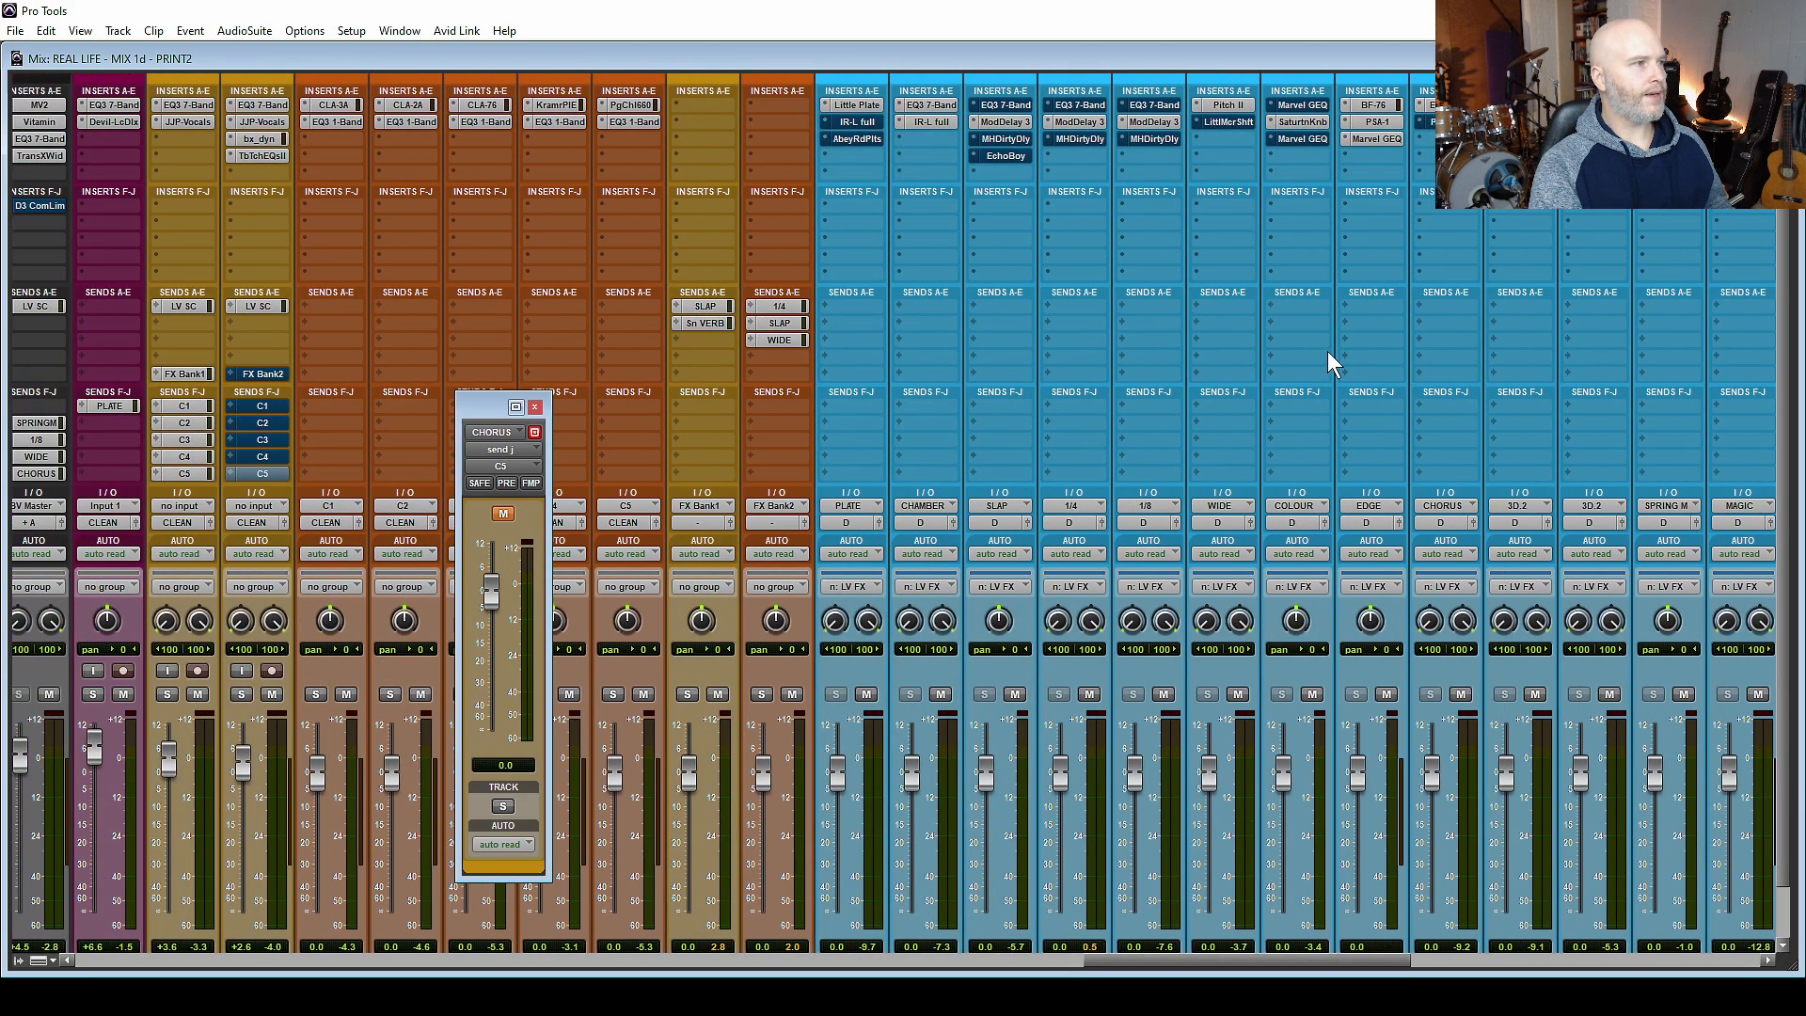
click(777, 306)
click(784, 324)
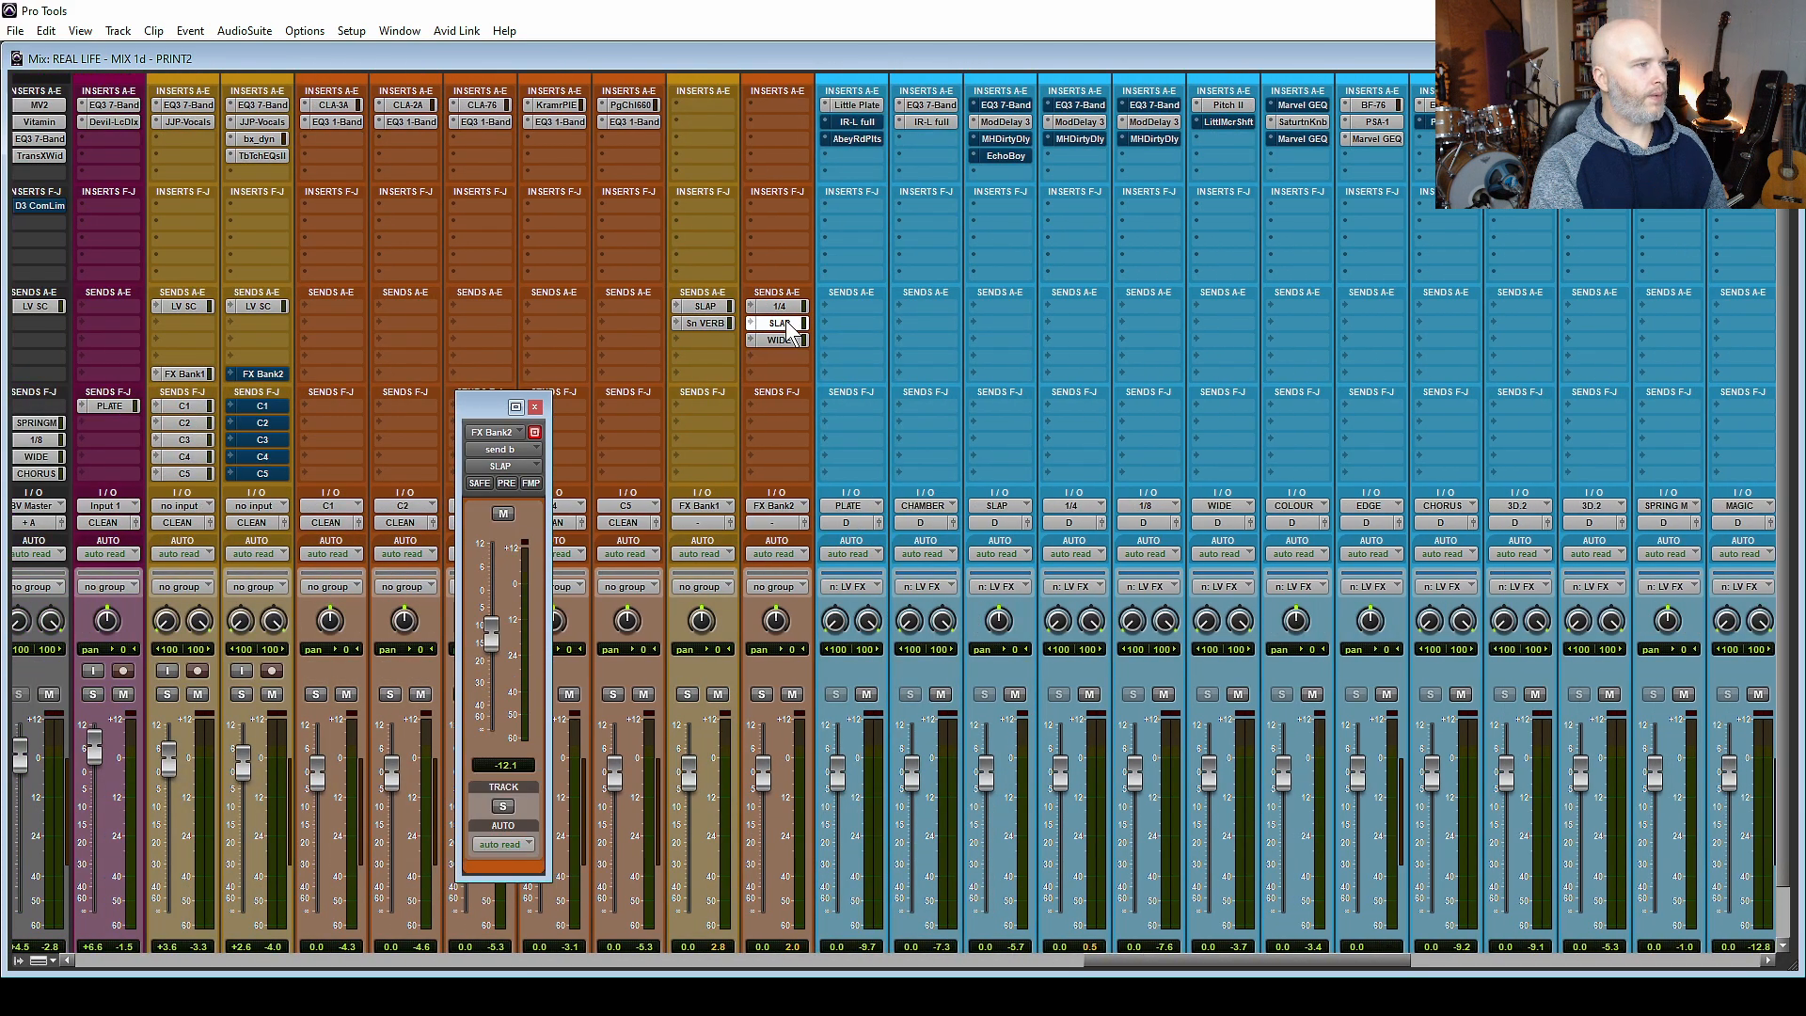
click(779, 340)
scroll(916, 324, down, 1)
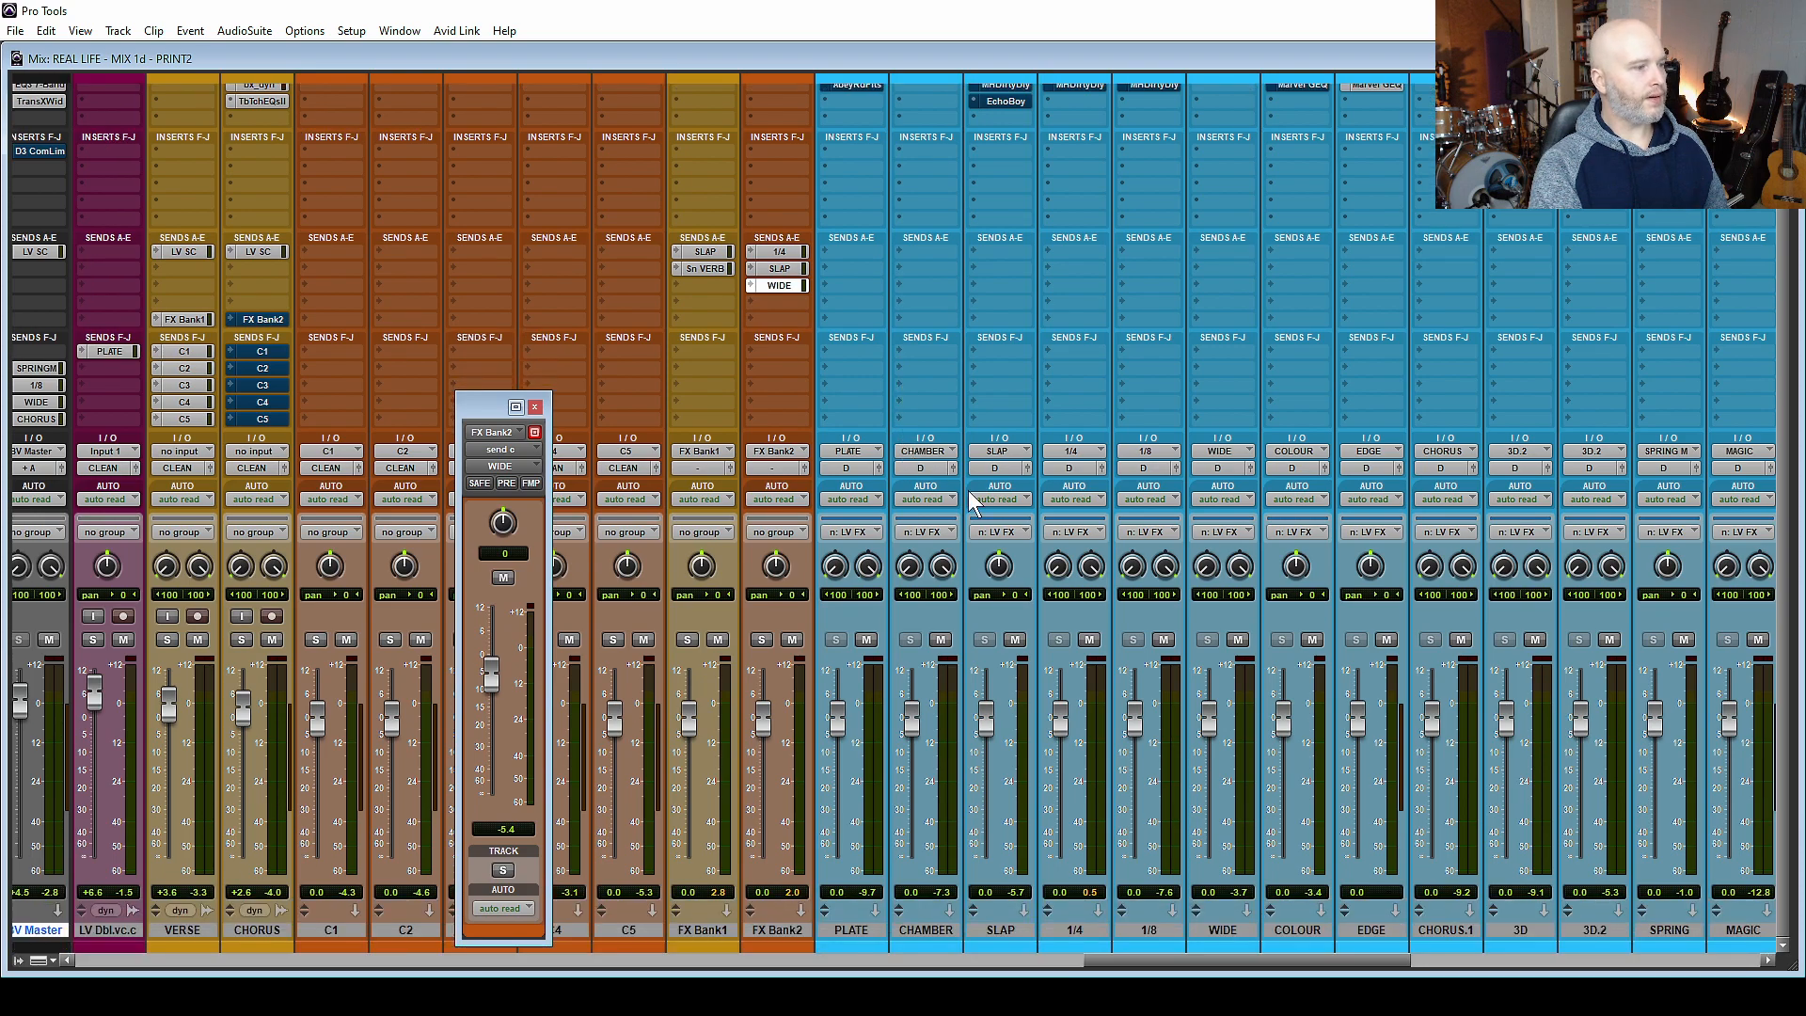
scroll(1140, 696, up, 1)
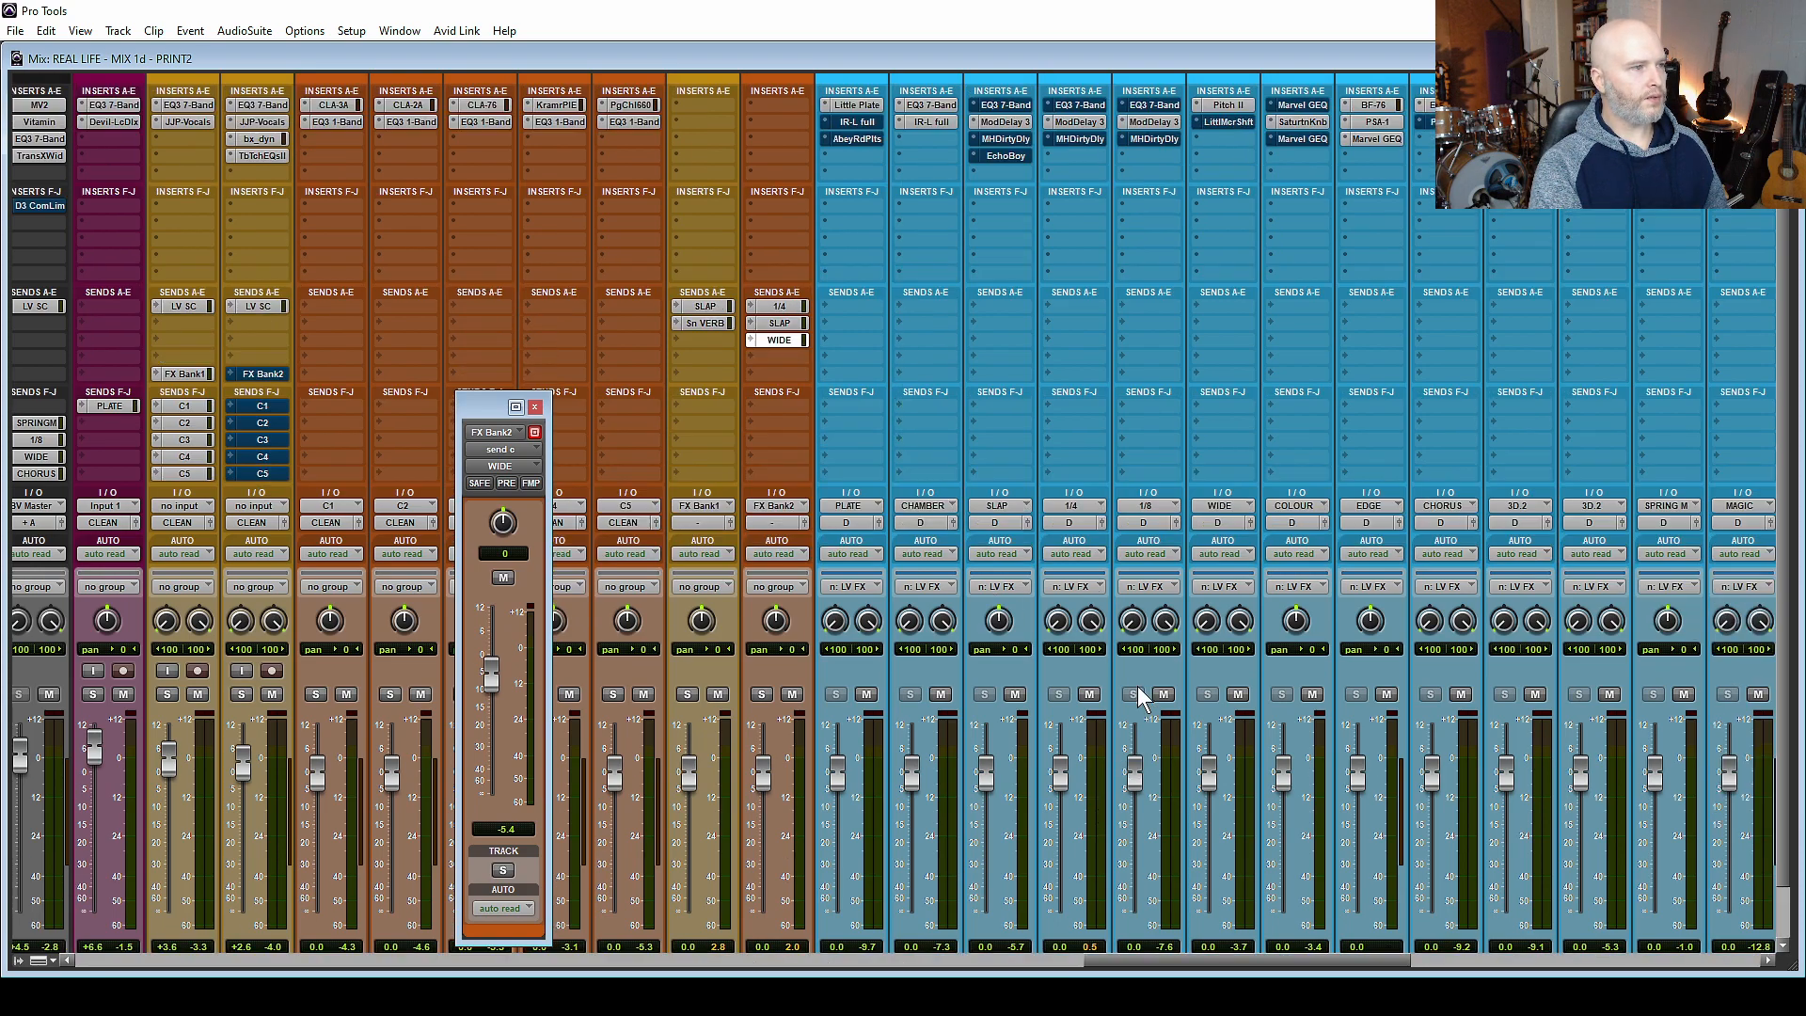
Inspect the Mod Delay III on the 1/4 and SLAP channels, Pitch II on WIDE, and FX Bank2's SLAP send.
click(1075, 123)
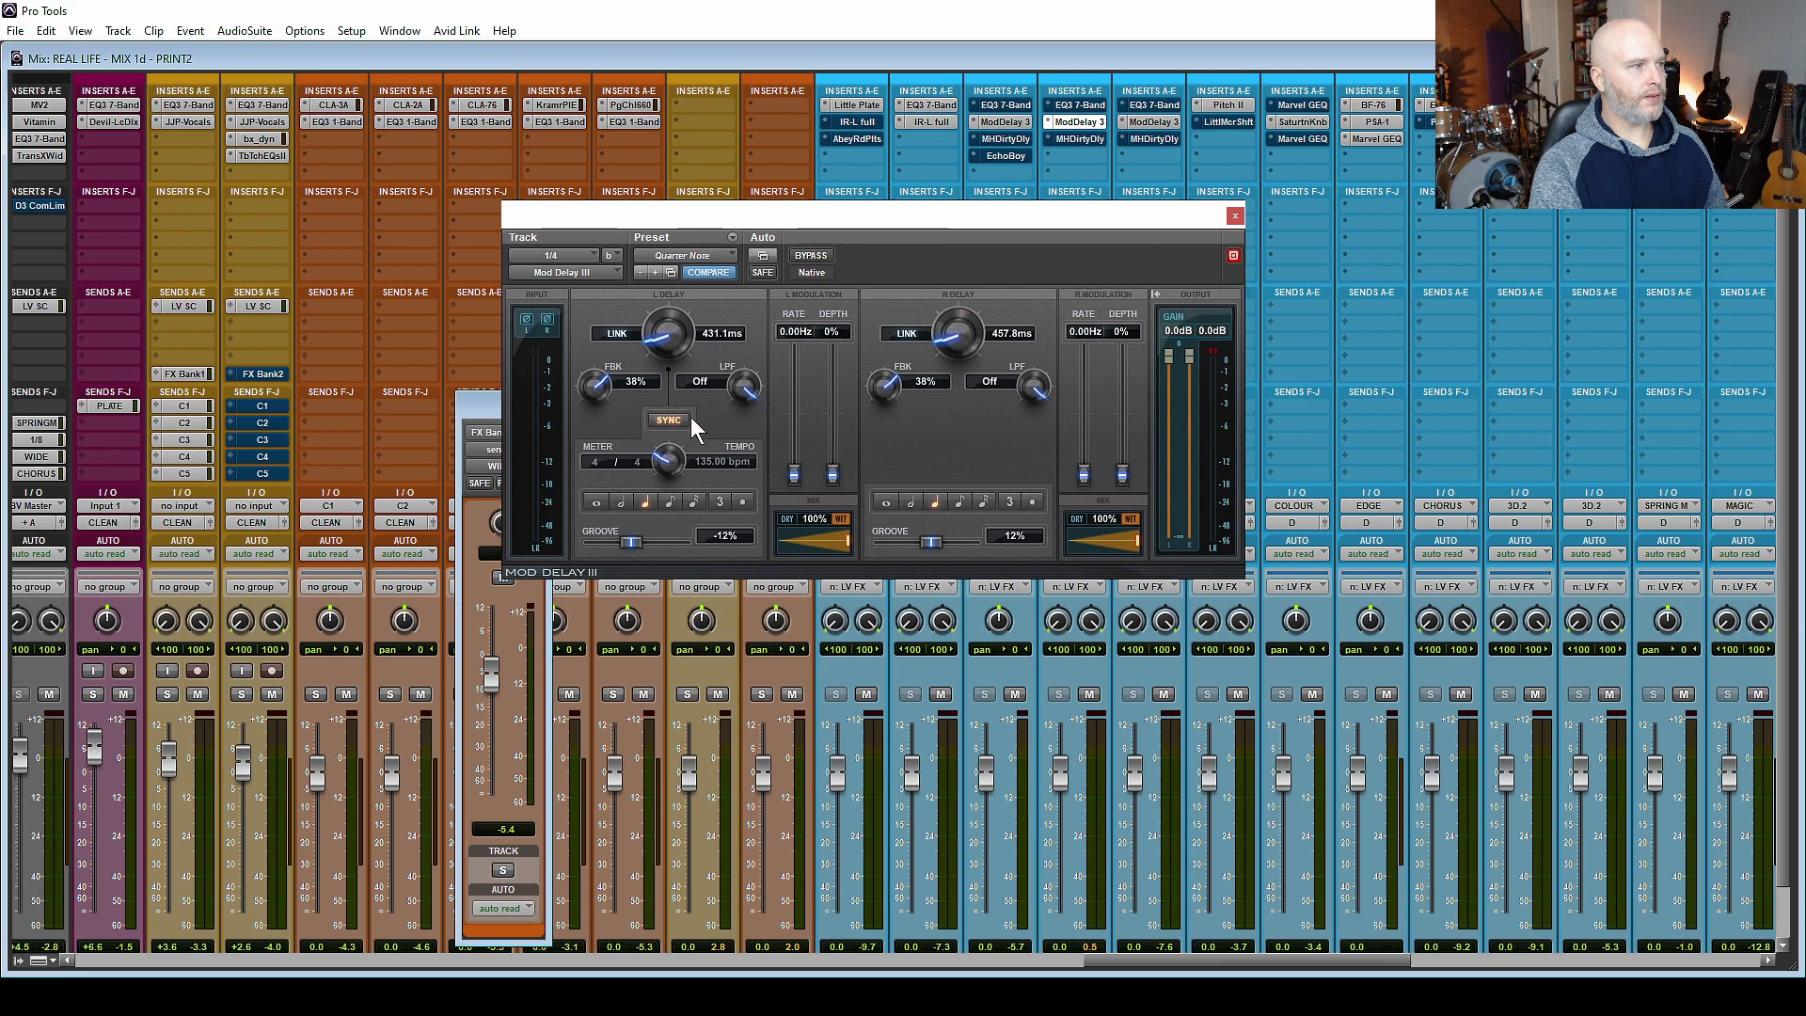
click(1235, 217)
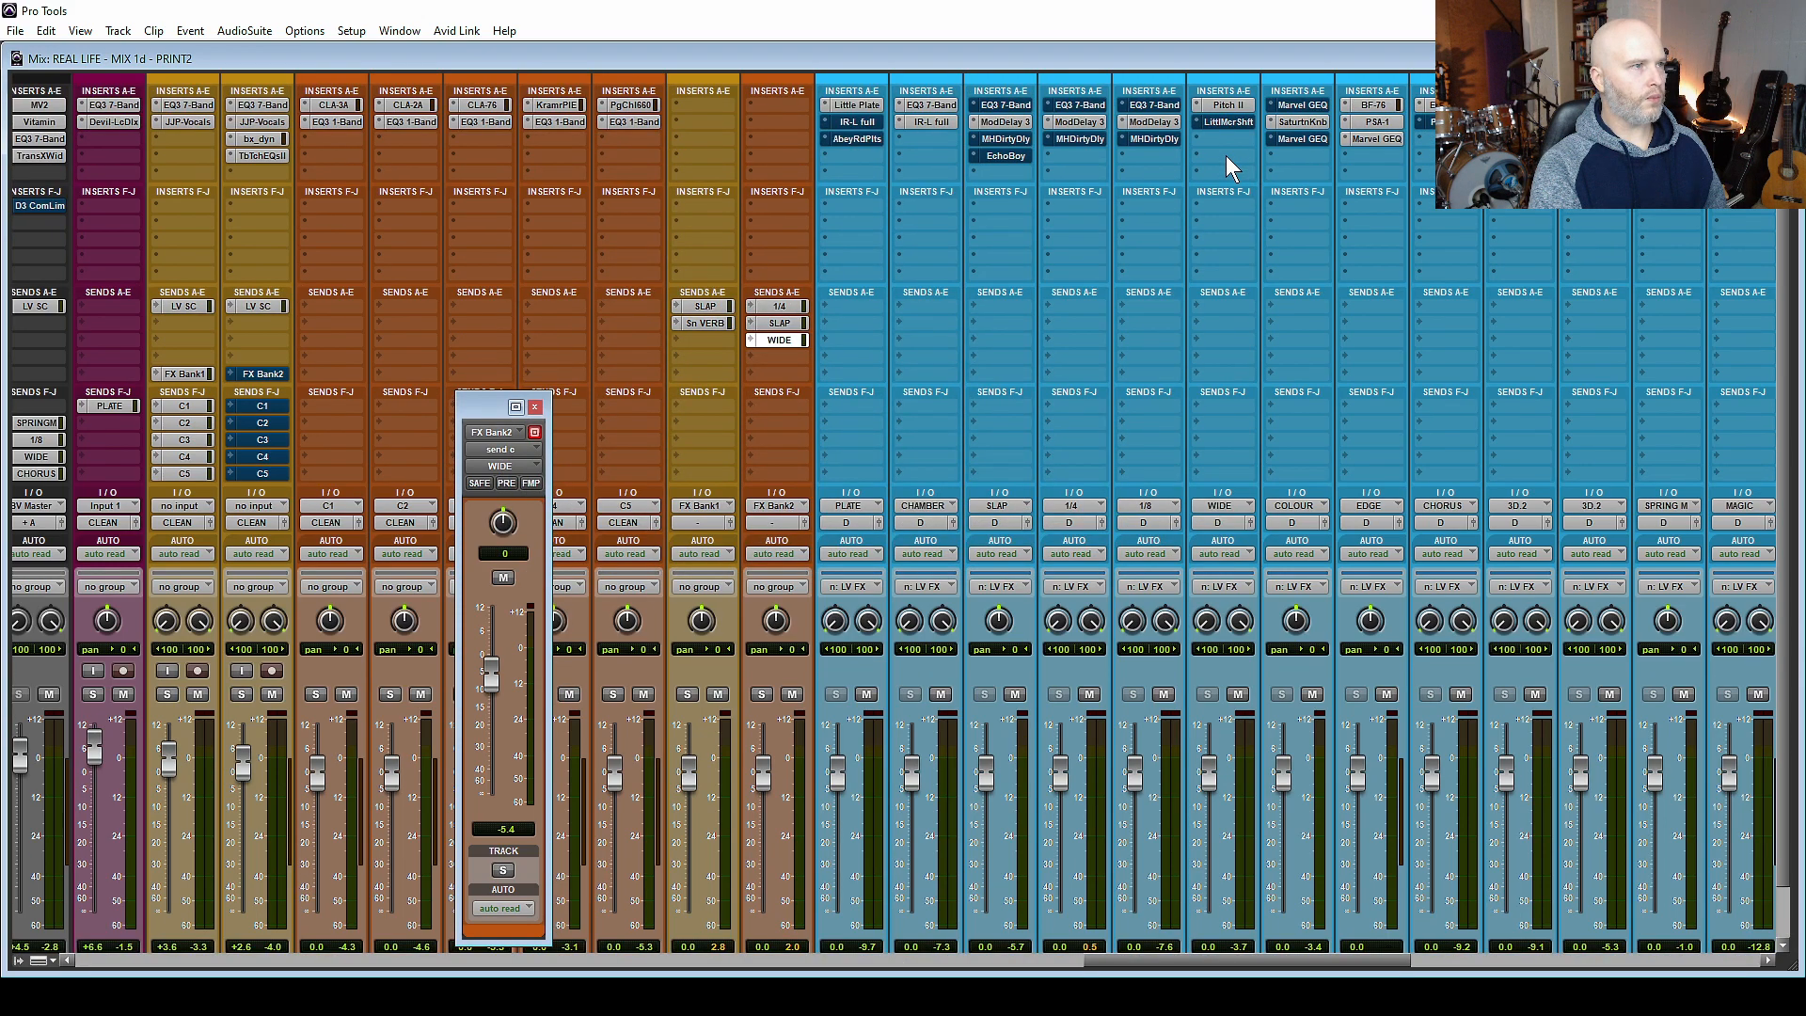
click(1224, 104)
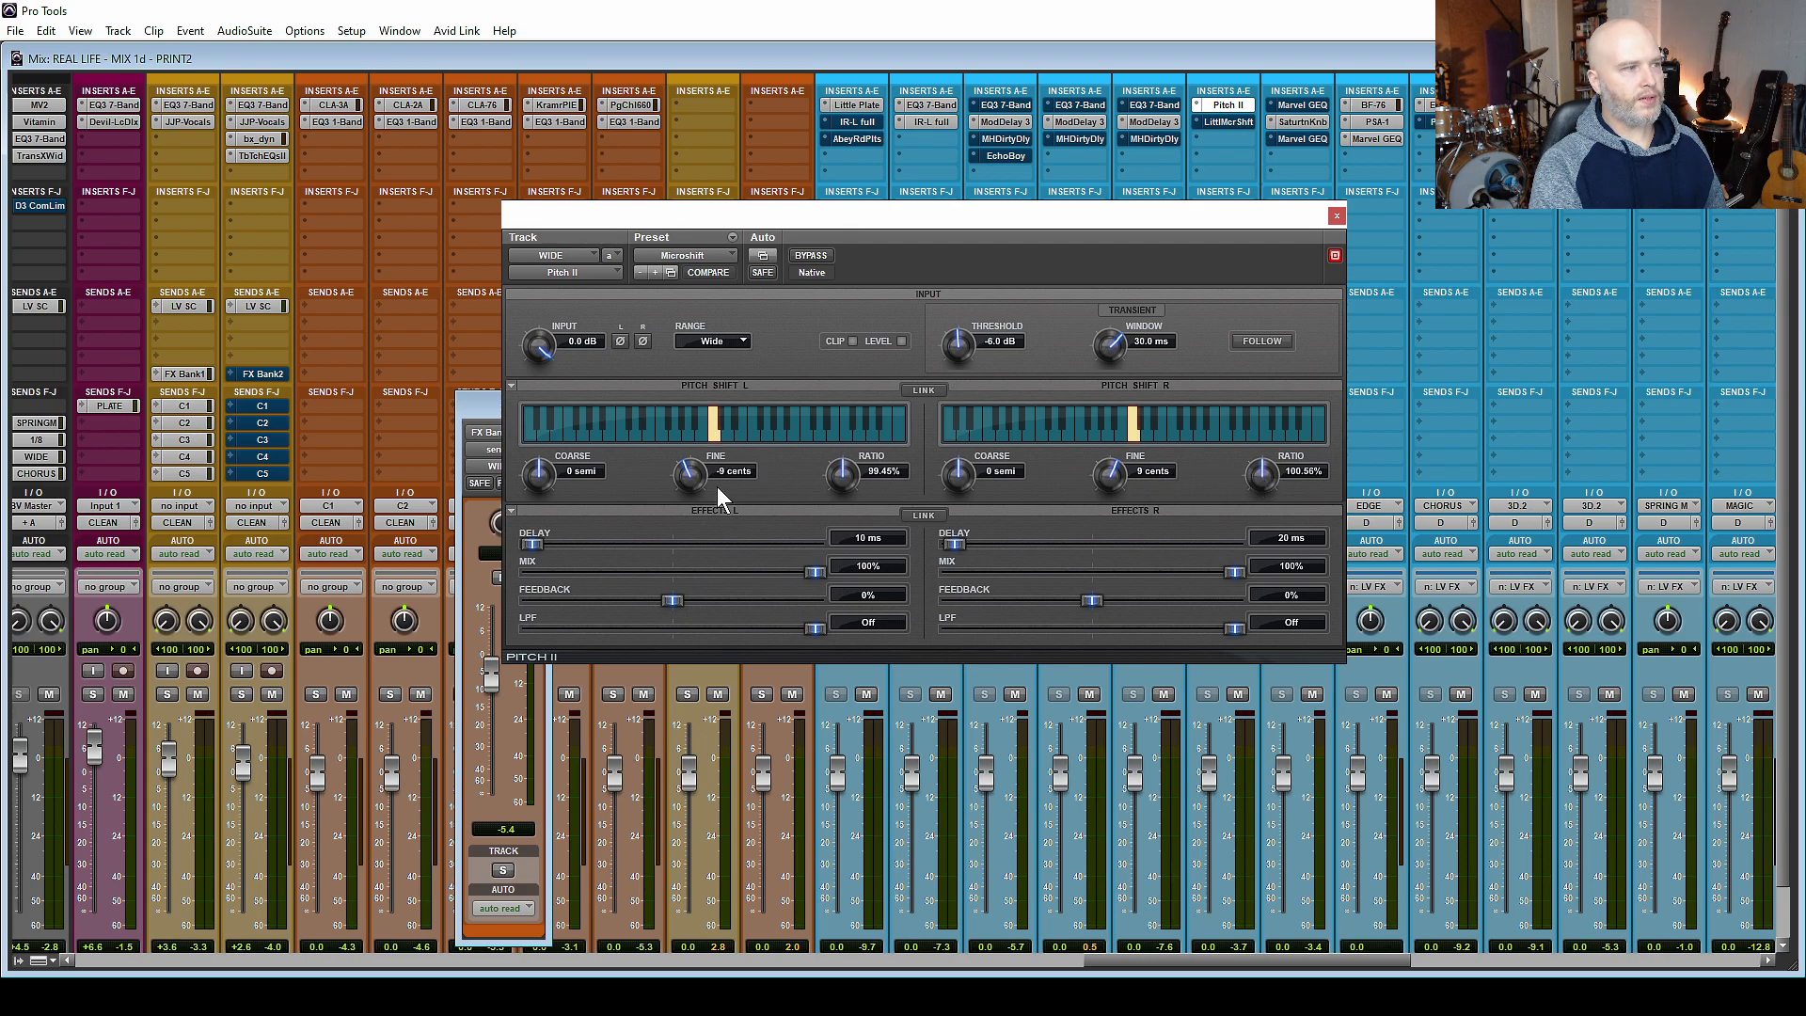
click(1341, 217)
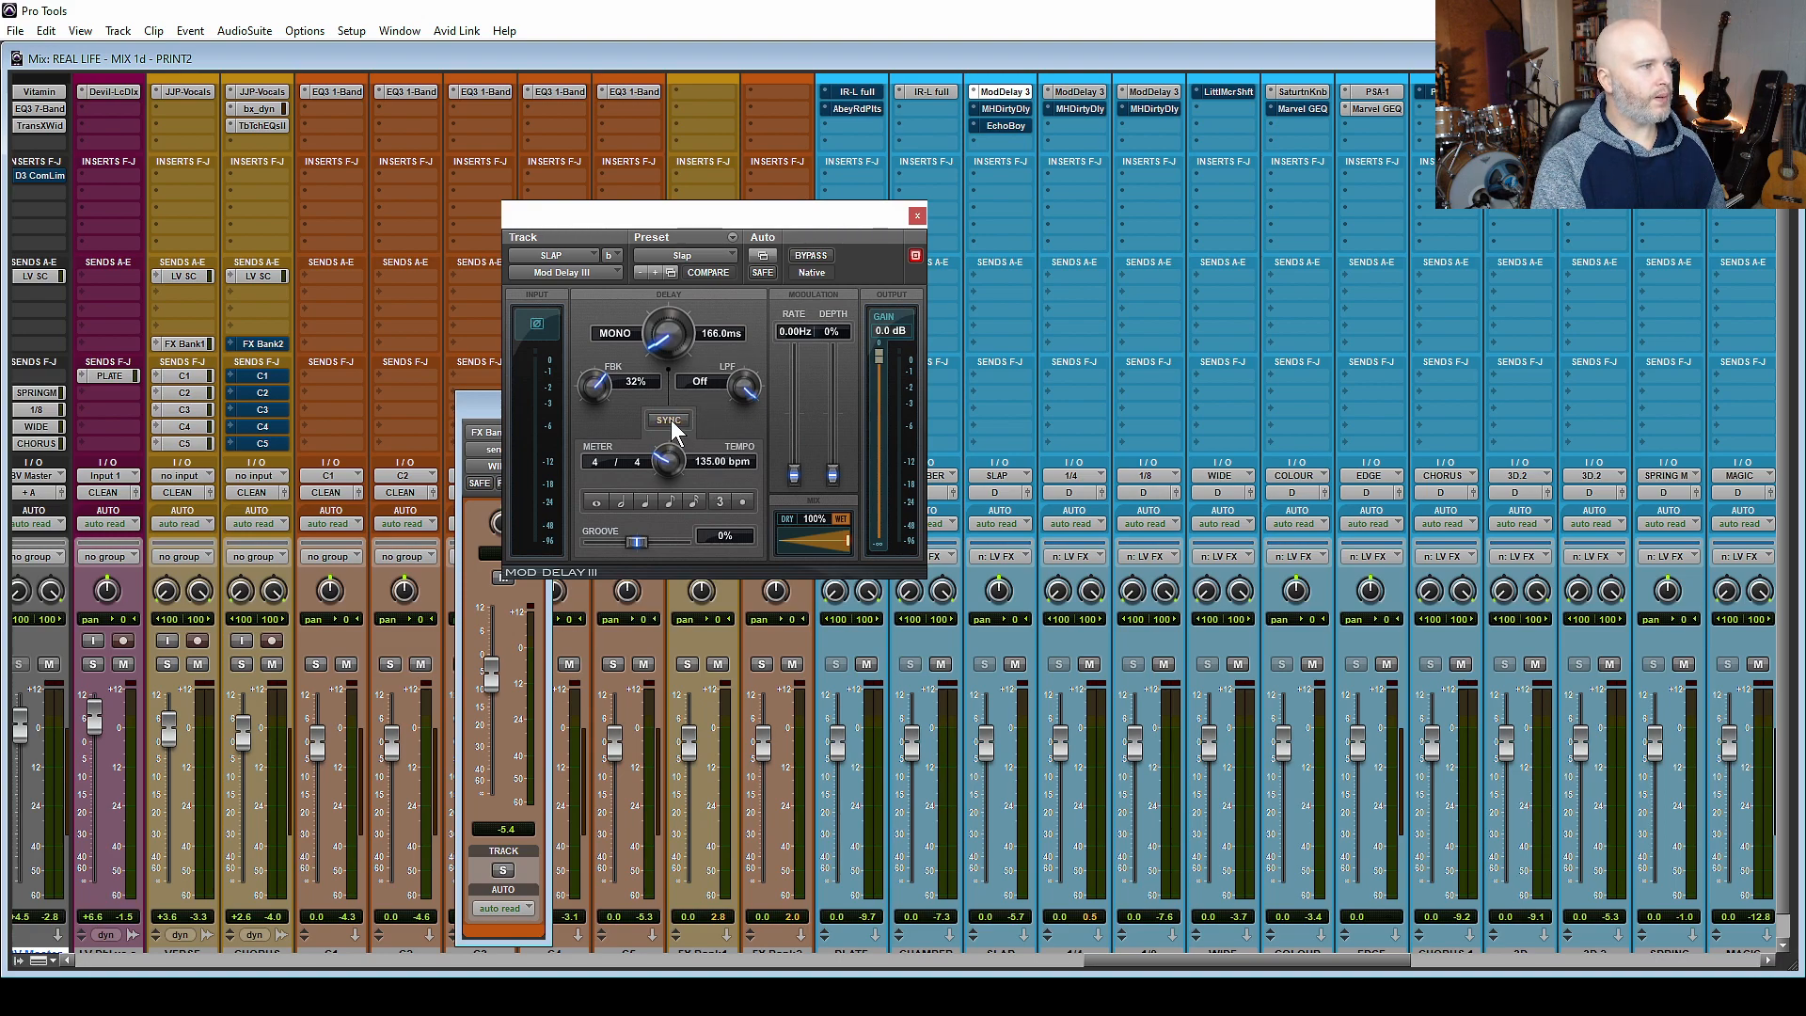
click(918, 214)
click(779, 292)
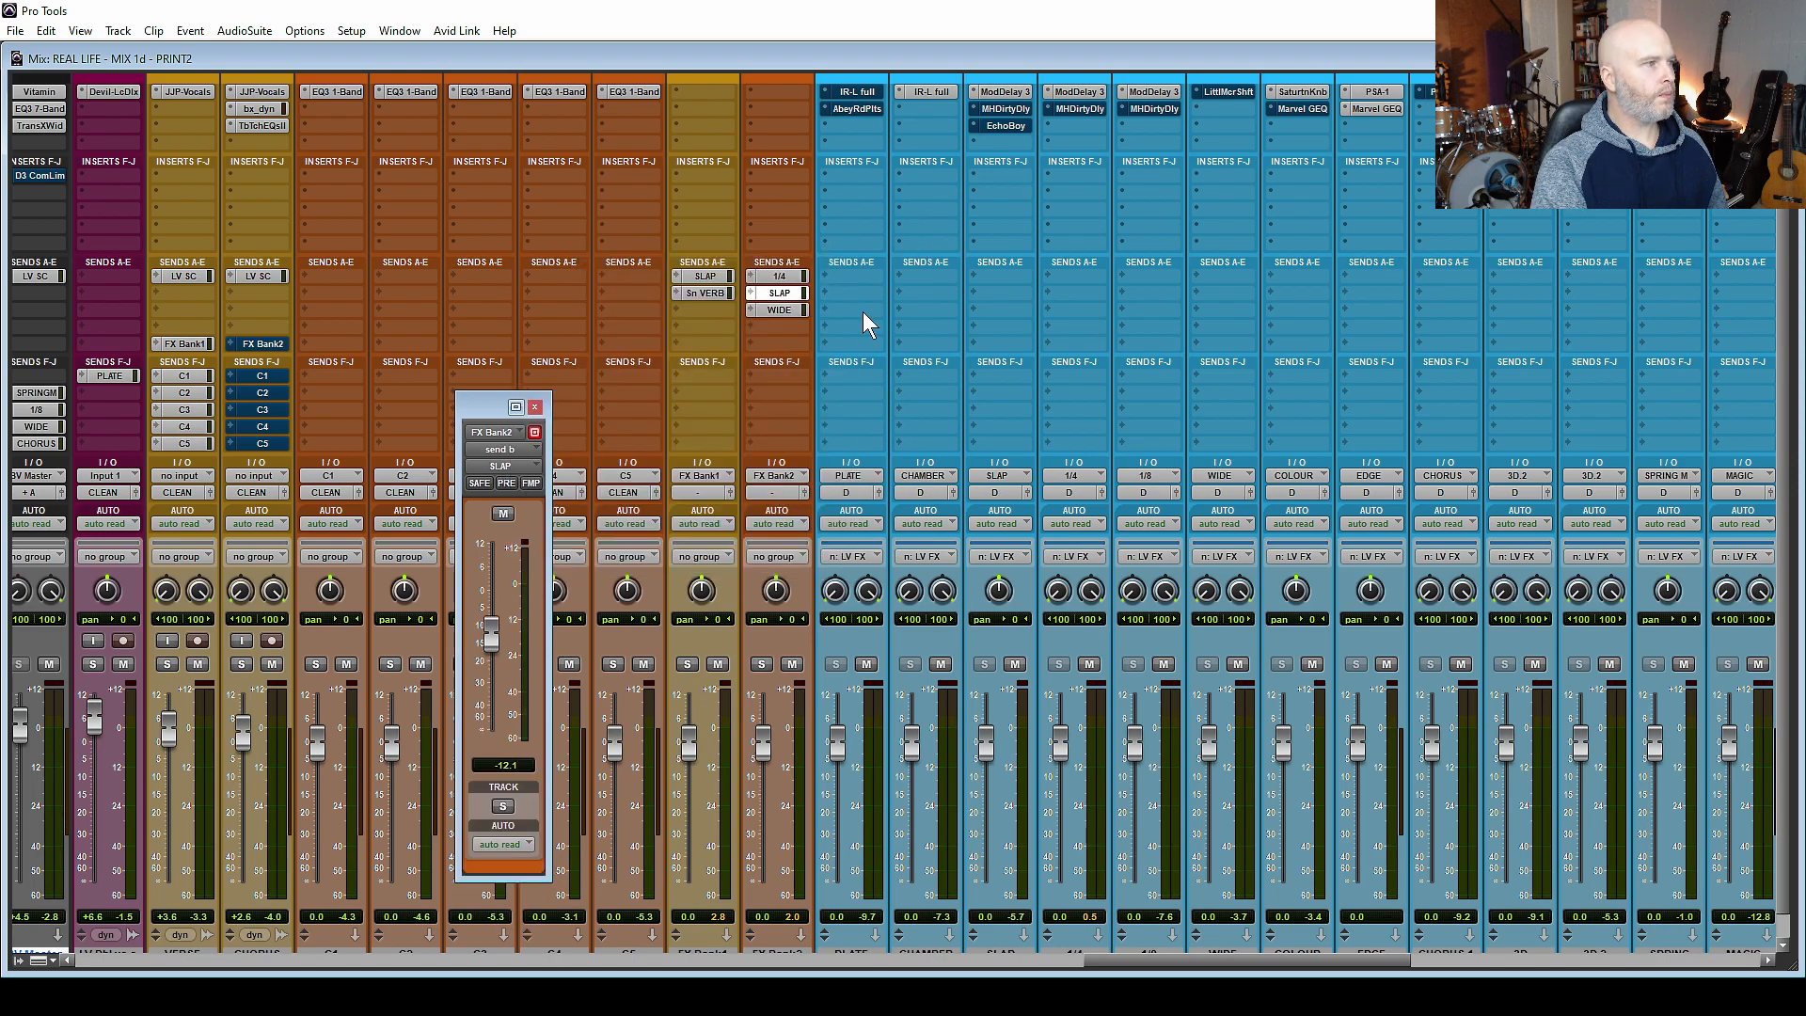
Bypass all inserts on the CHORUS track and mute its LV SC send.
scroll(862, 313, up, 1)
scroll(862, 312, down, 1)
scroll(861, 313, left, 5)
scroll(861, 313, left, 1)
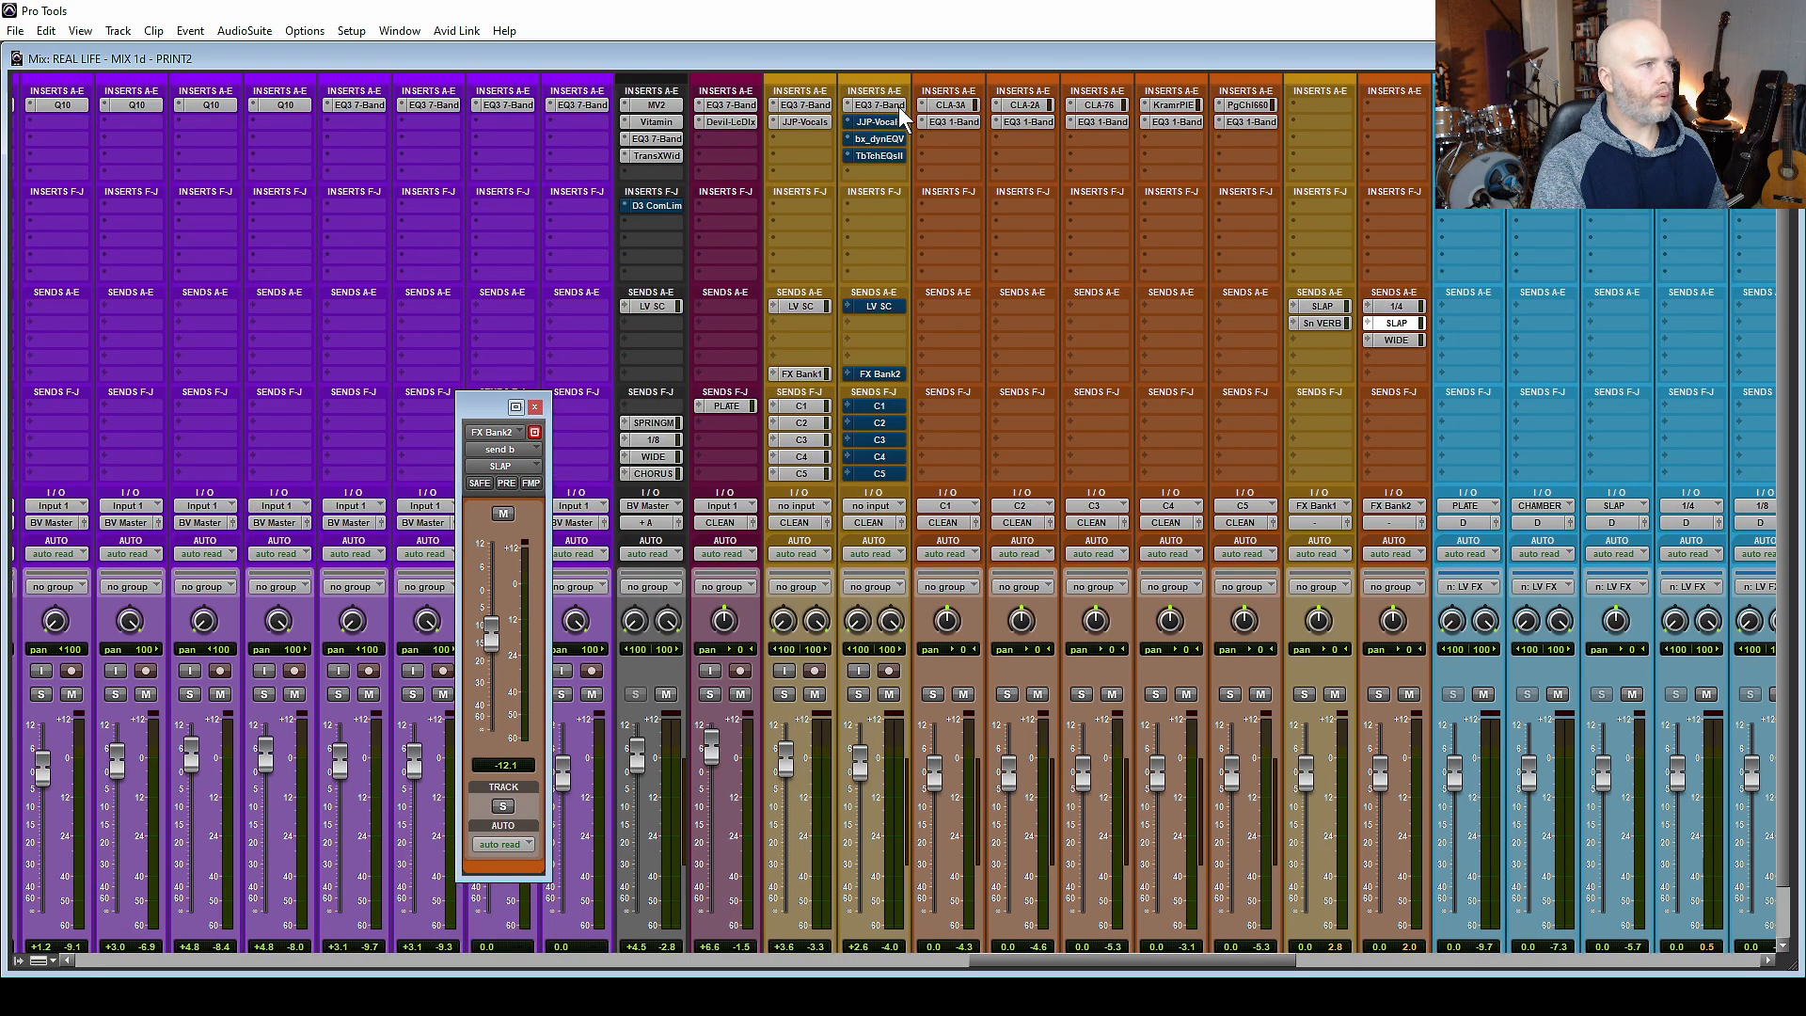
ctrl+click(900, 108)
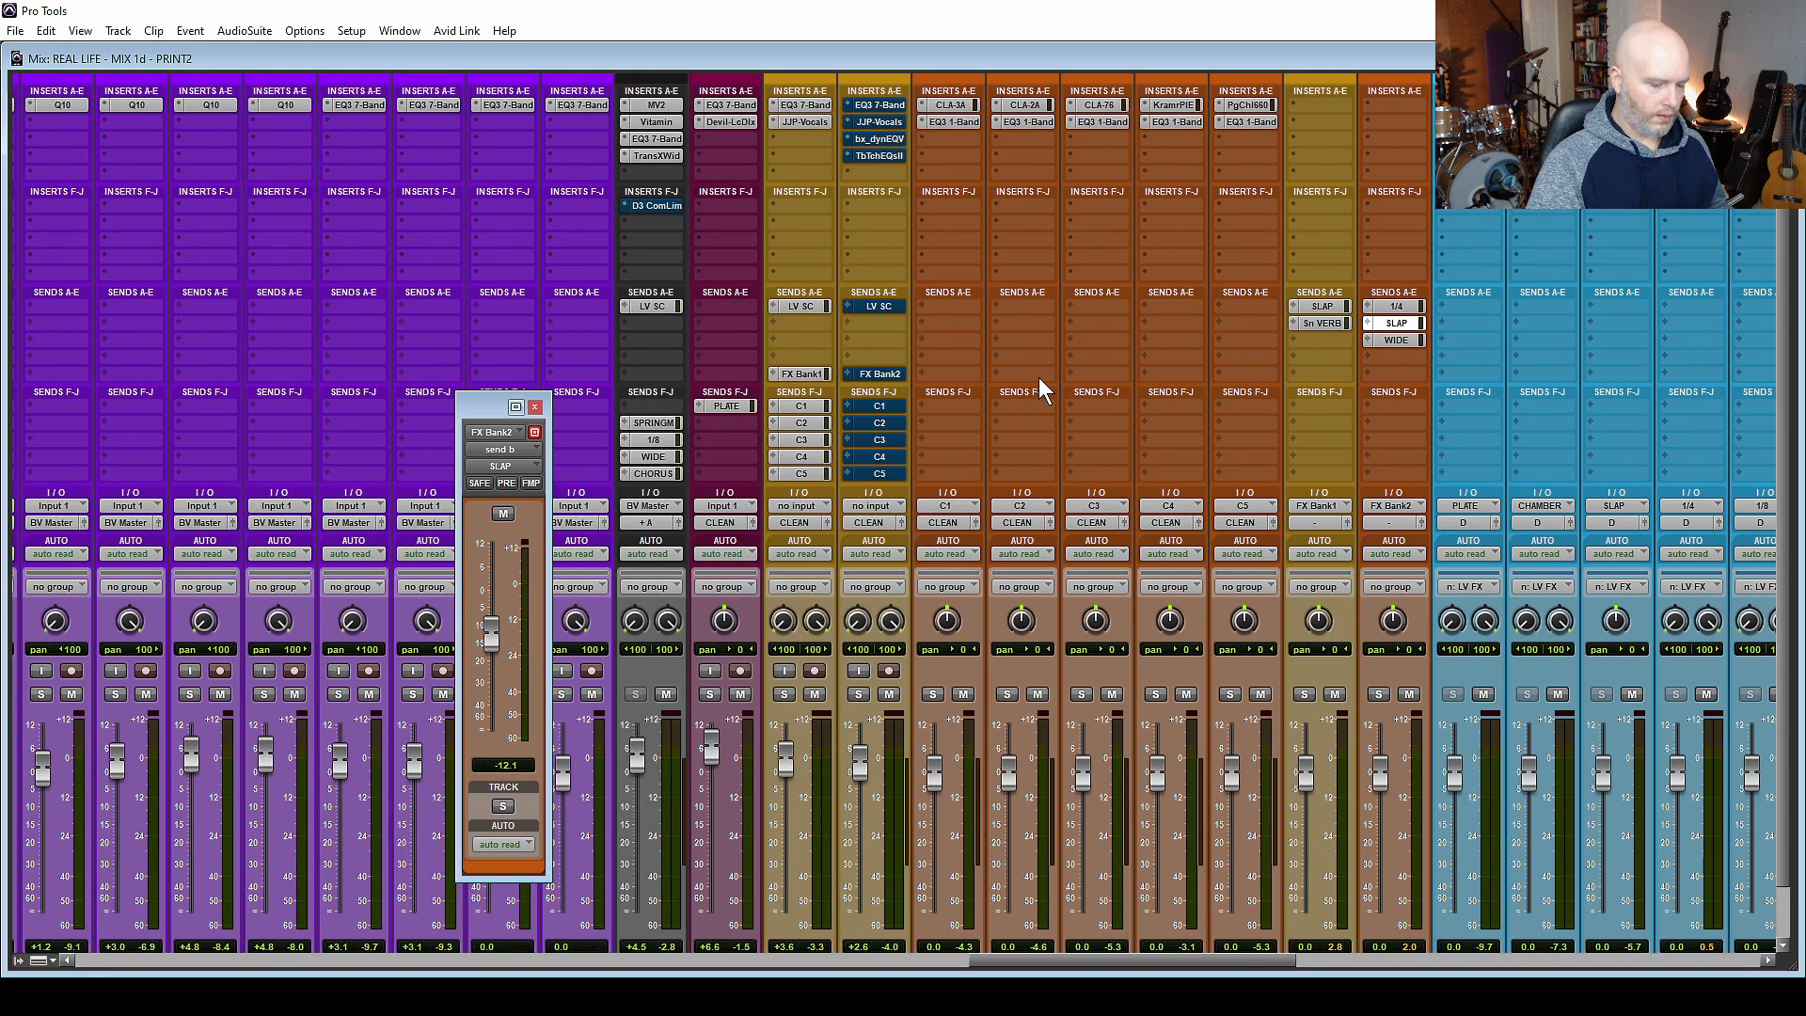
Recall the C1 memory location, start playback and solo the CHORUS track.
key(ctrl+5)
click(1262, 299)
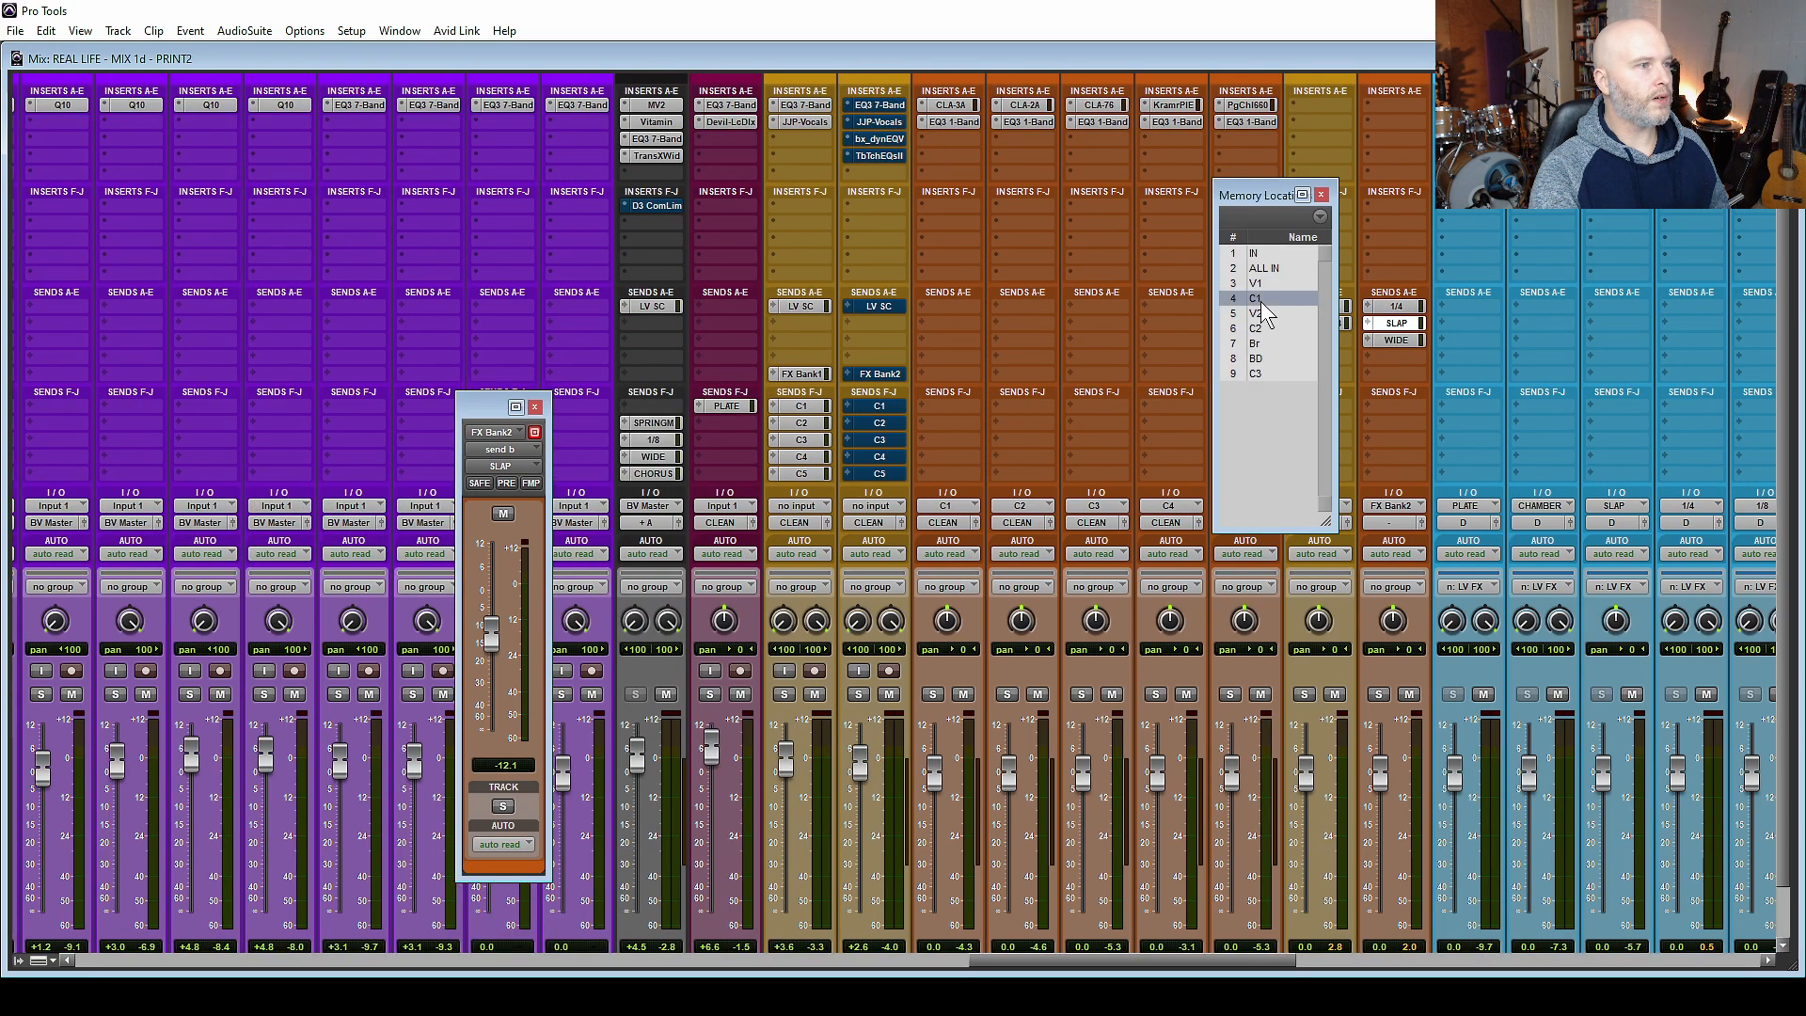
key(space)
click(859, 693)
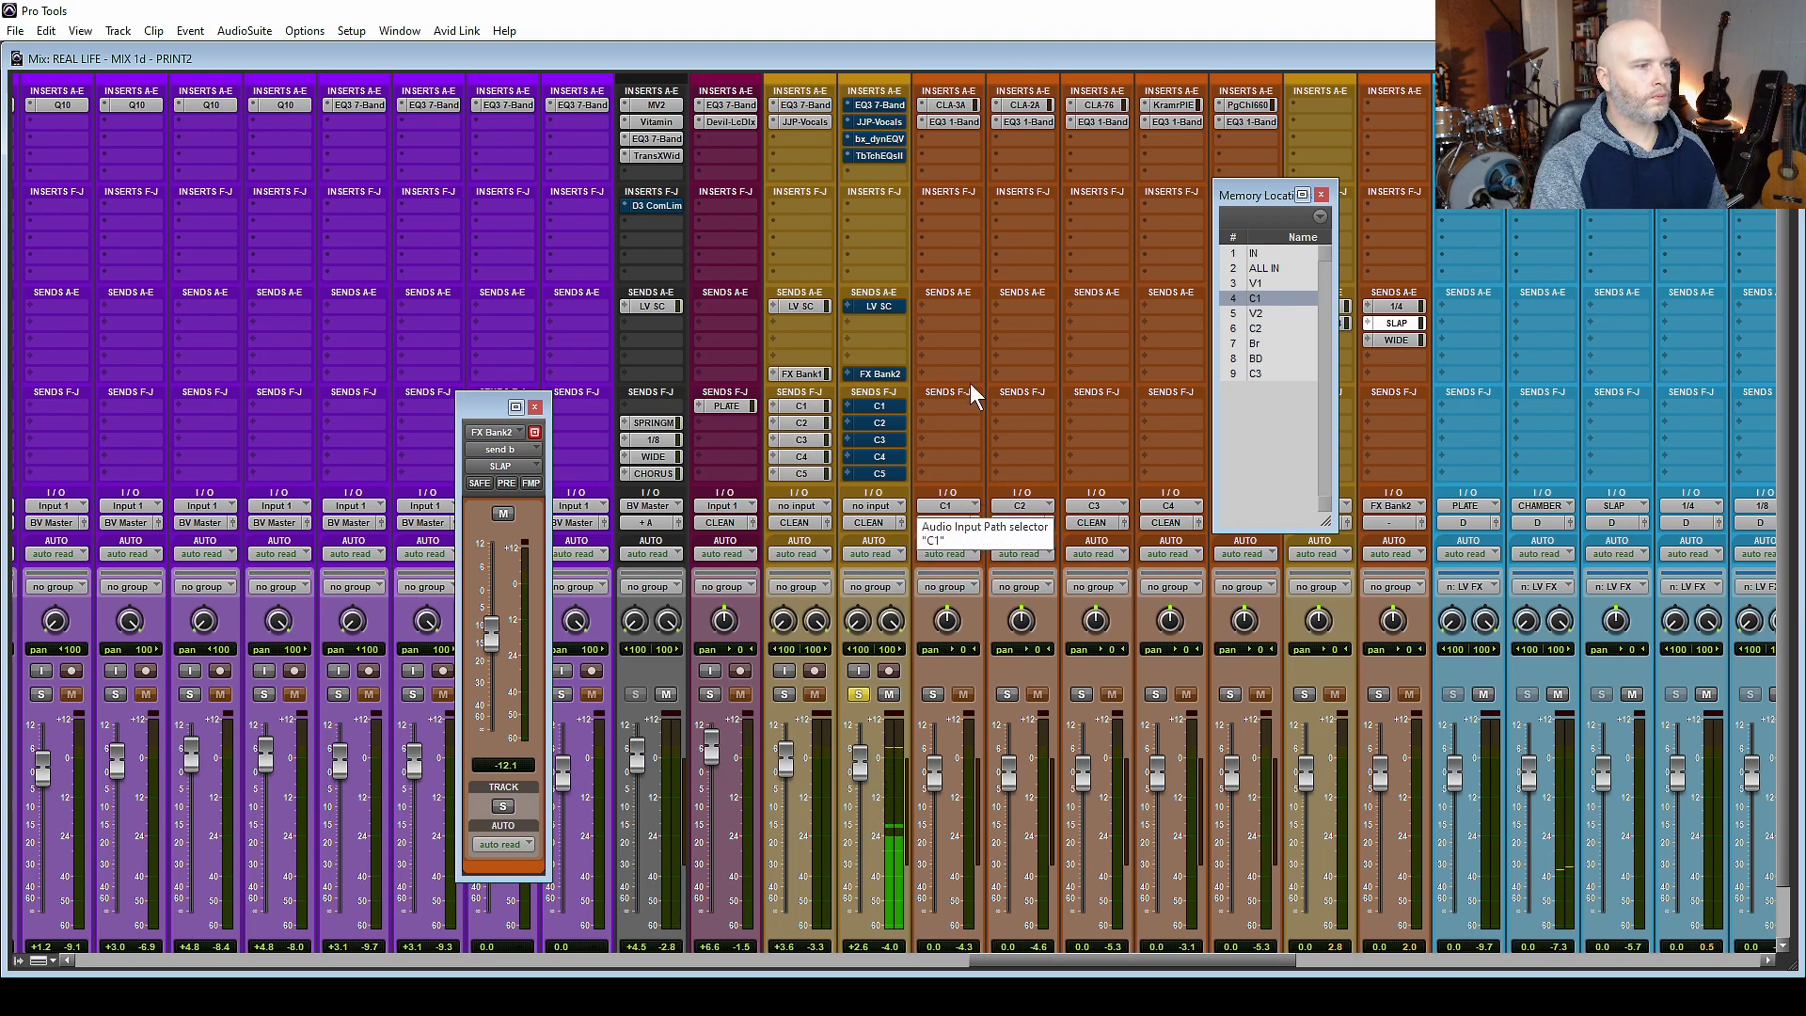
Unmute the CHORUS track's sends and re-enable its inserts during playback.
scroll(971, 395, down, 2)
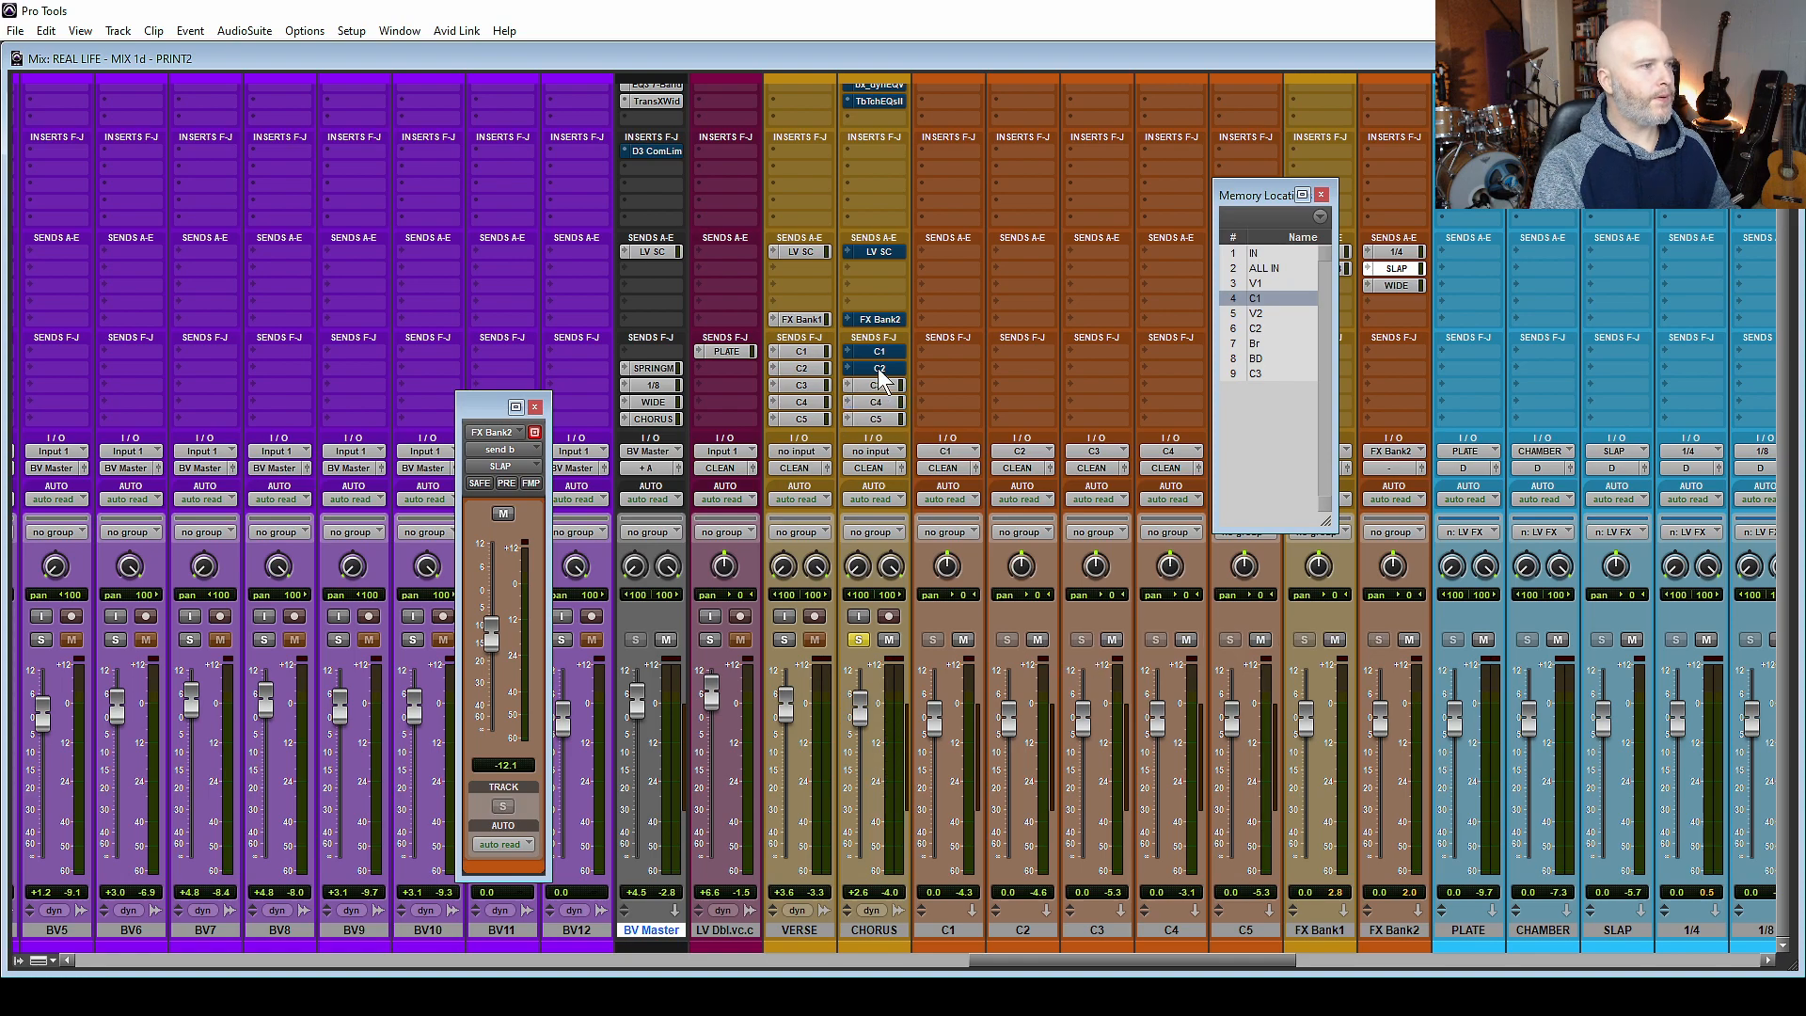
scroll(1036, 228, up, 2)
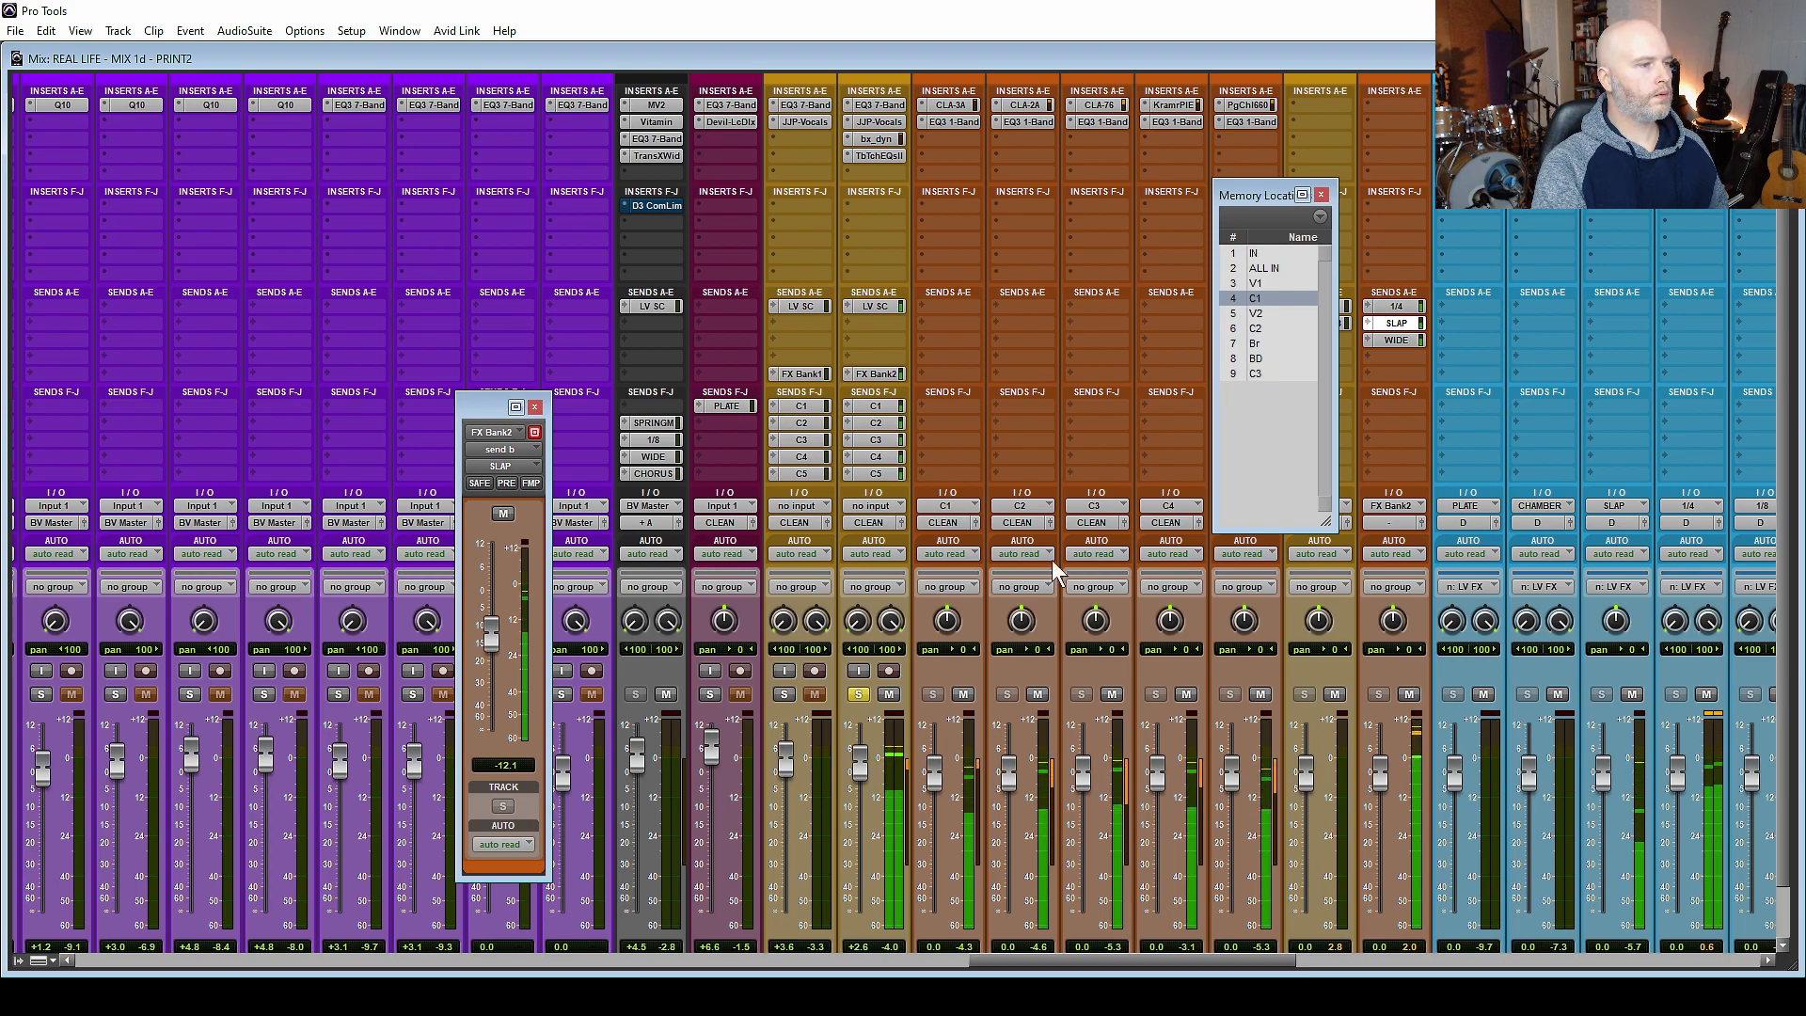
Examine the meters of the parallel compression, FX bank and effect channels while the soloed CHORUS vocal plays.
drag(1146, 969, 1209, 961)
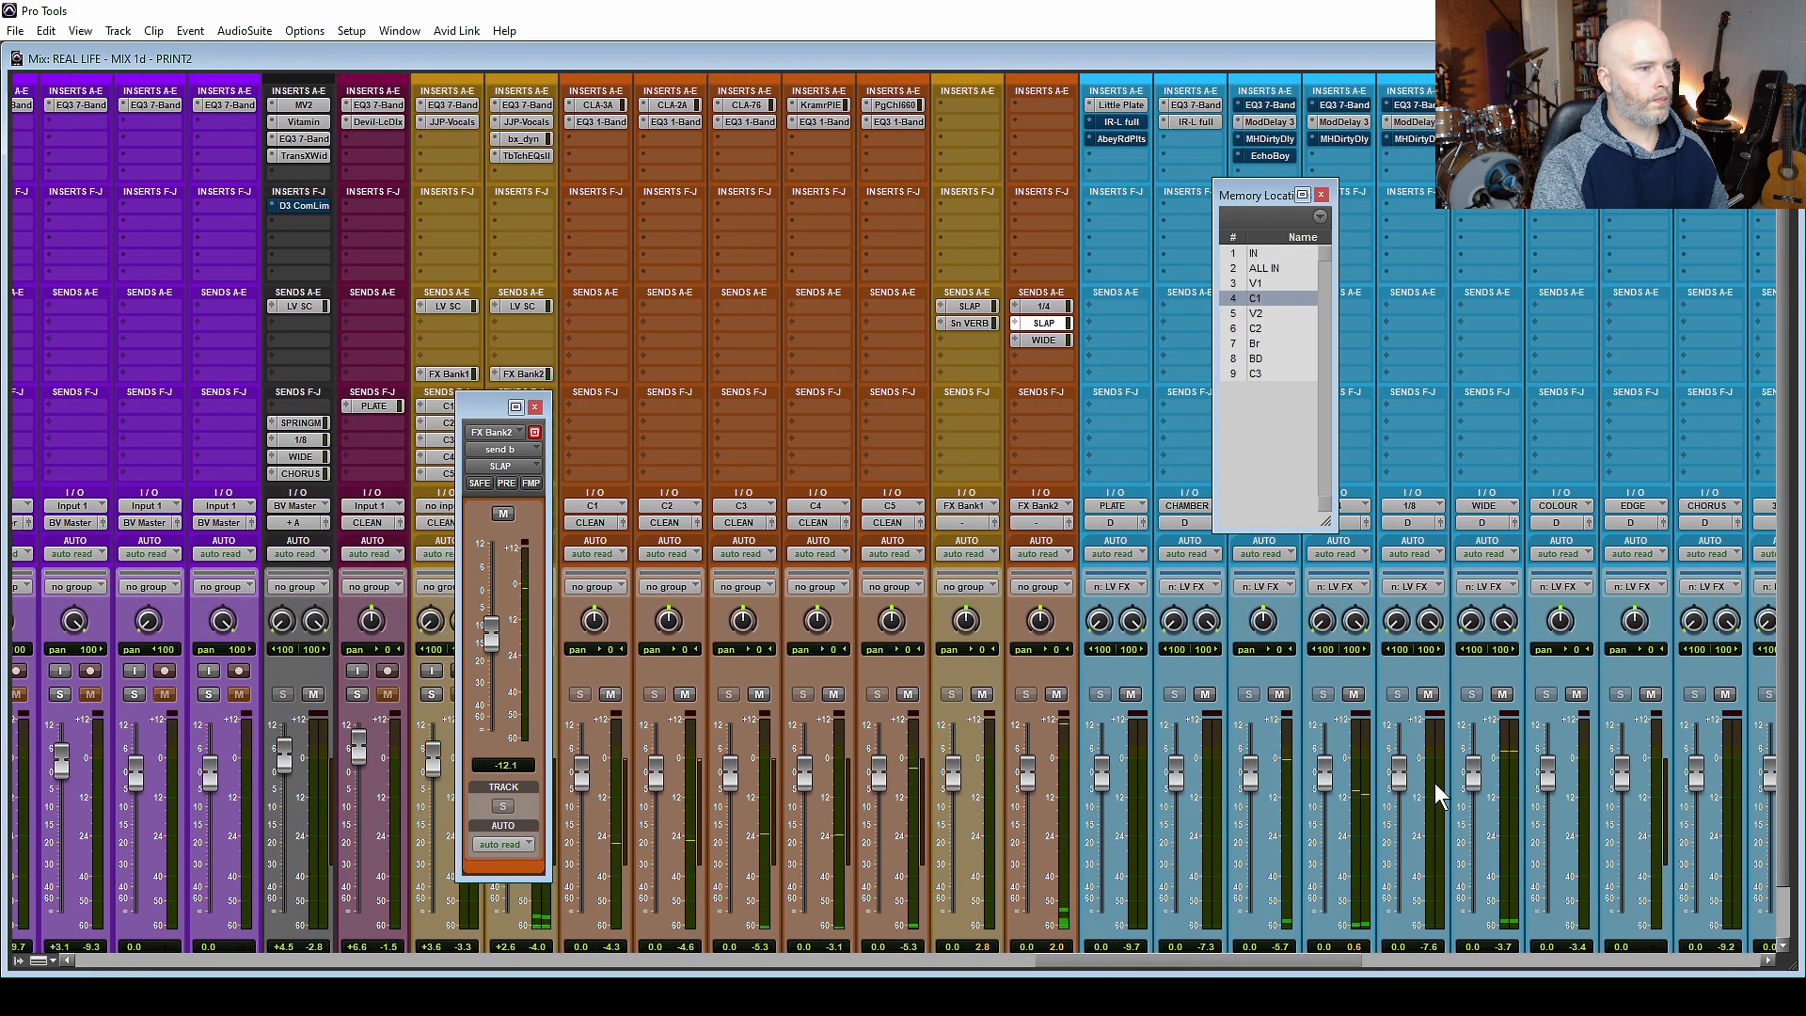
scroll(1436, 783, down, 2)
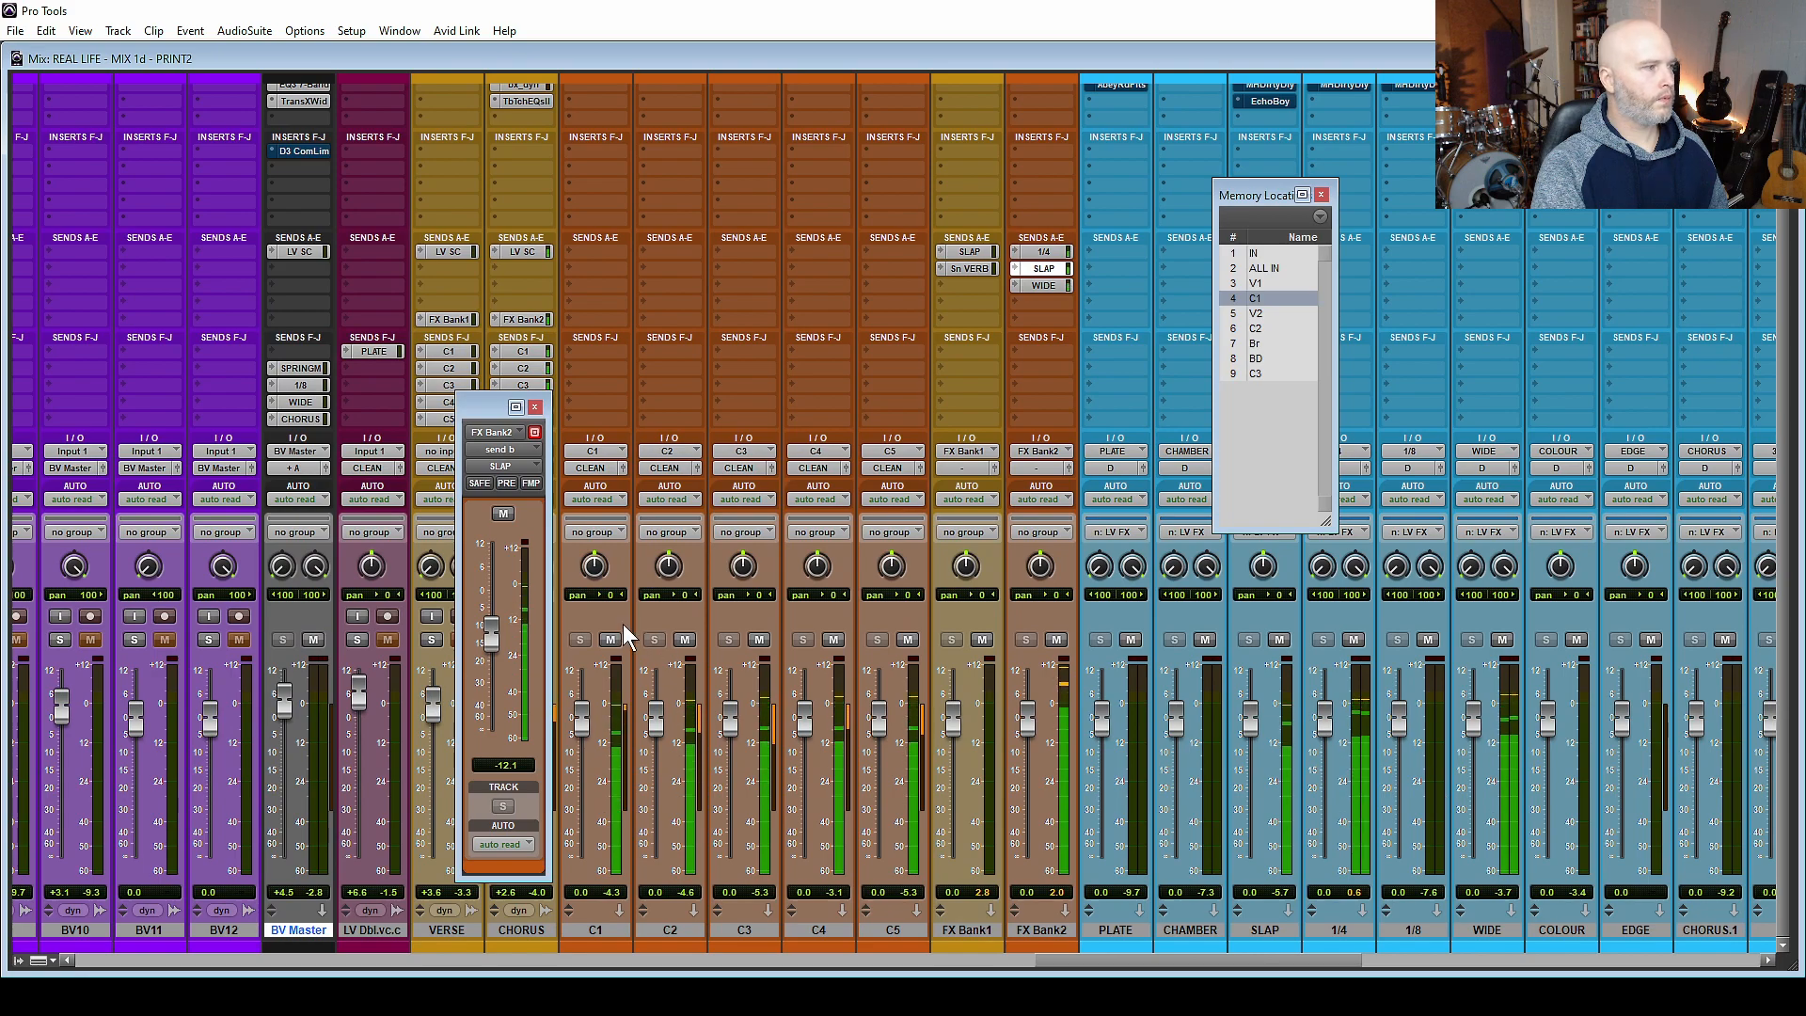
scroll(624, 623, up, 2)
scroll(624, 623, left, 4)
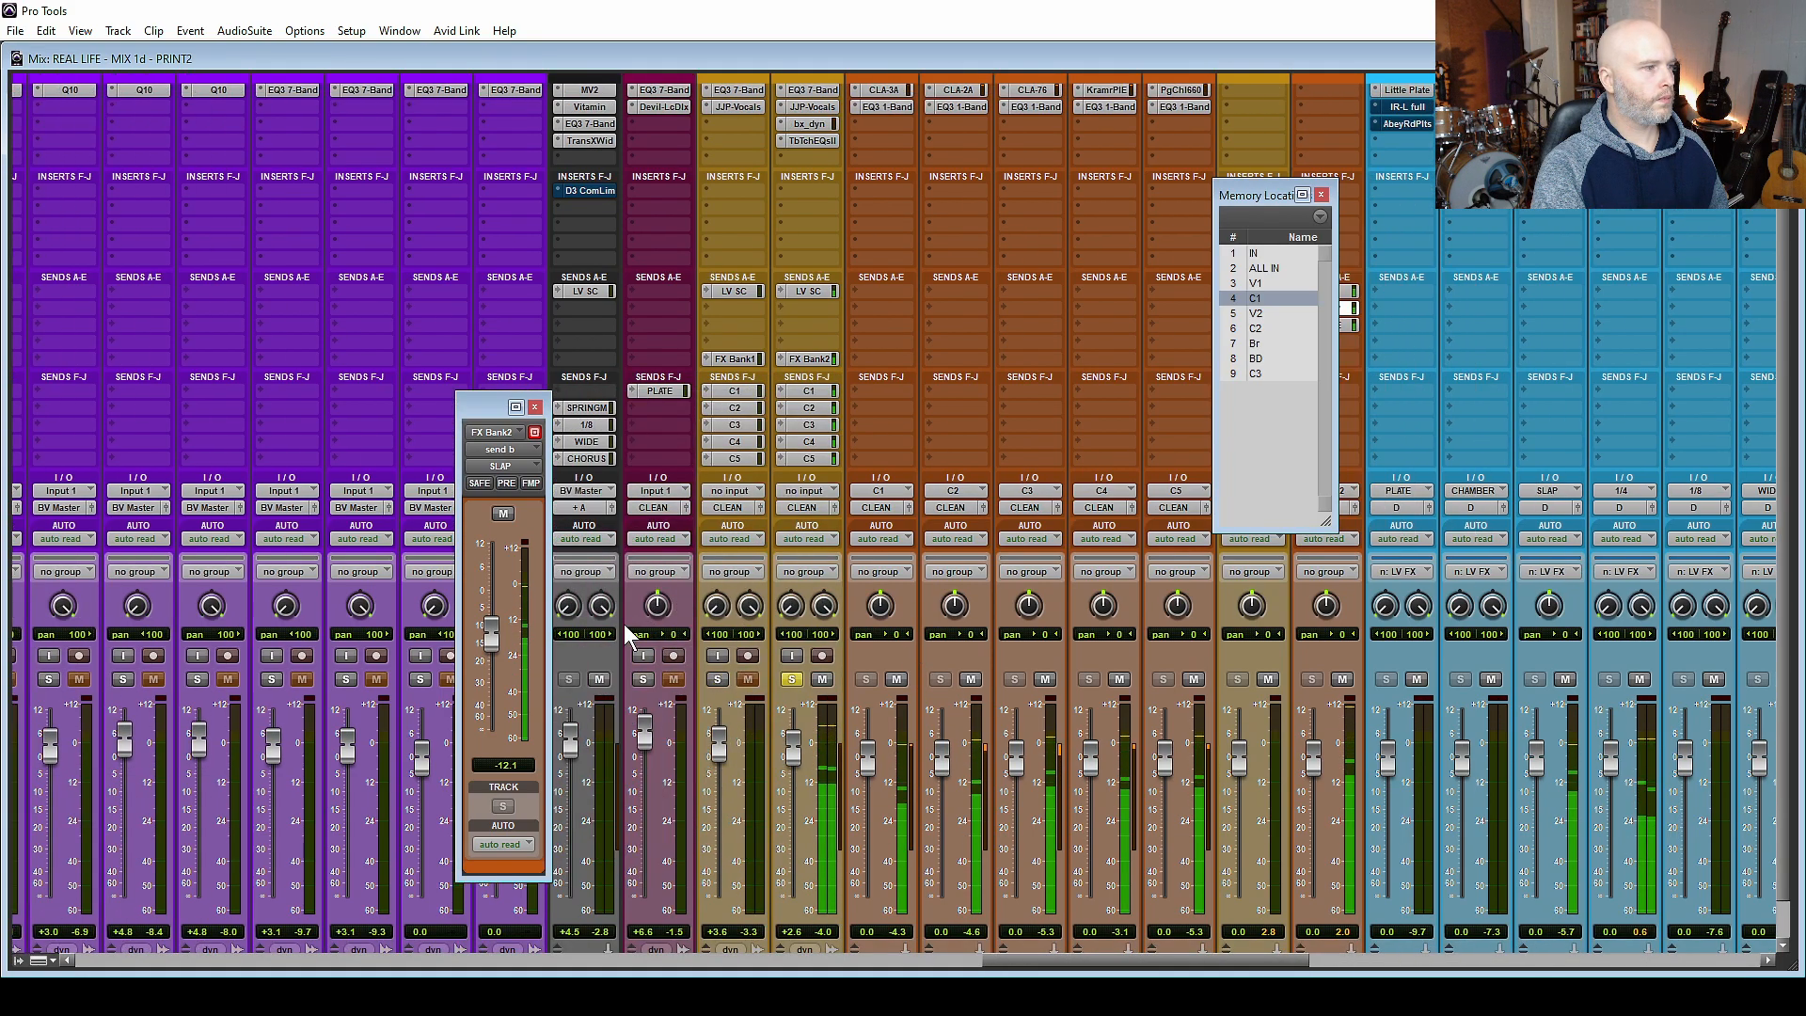
scroll(941, 626, down, 2)
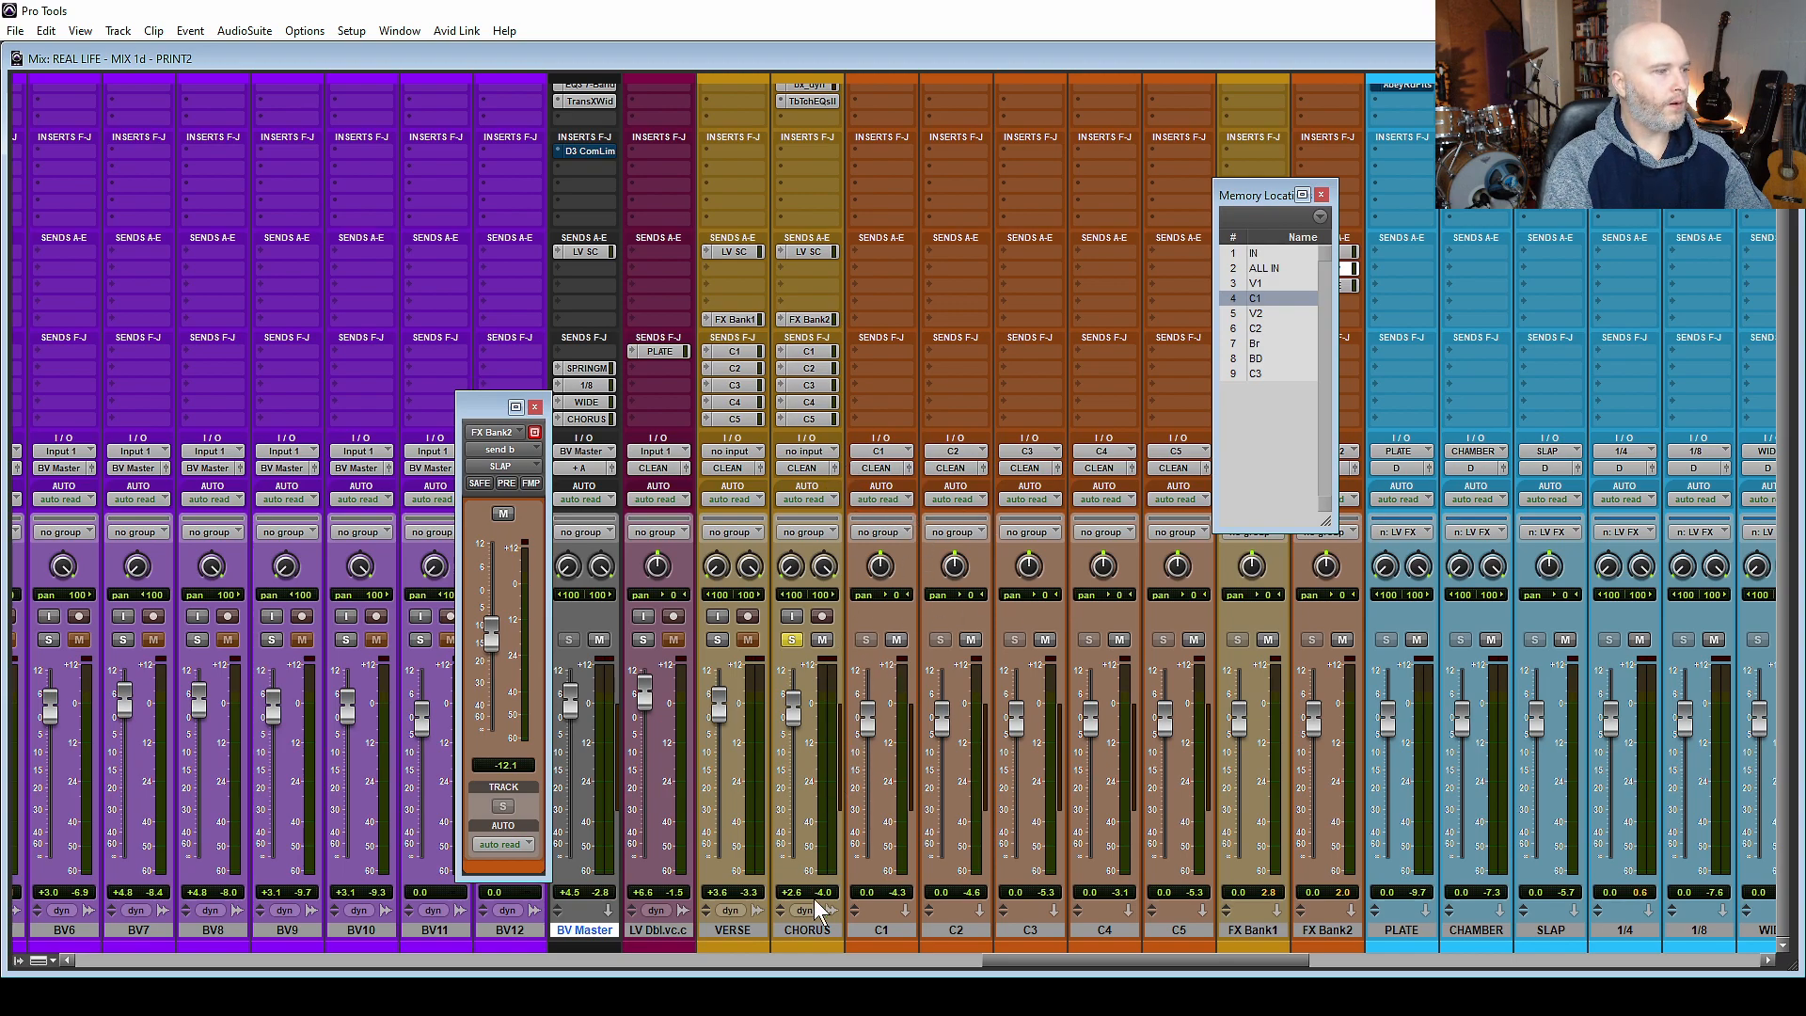
Select the tracks from CHORUS through C5, and view the trim, bus and master channels at the end of the mixer.
click(806, 930)
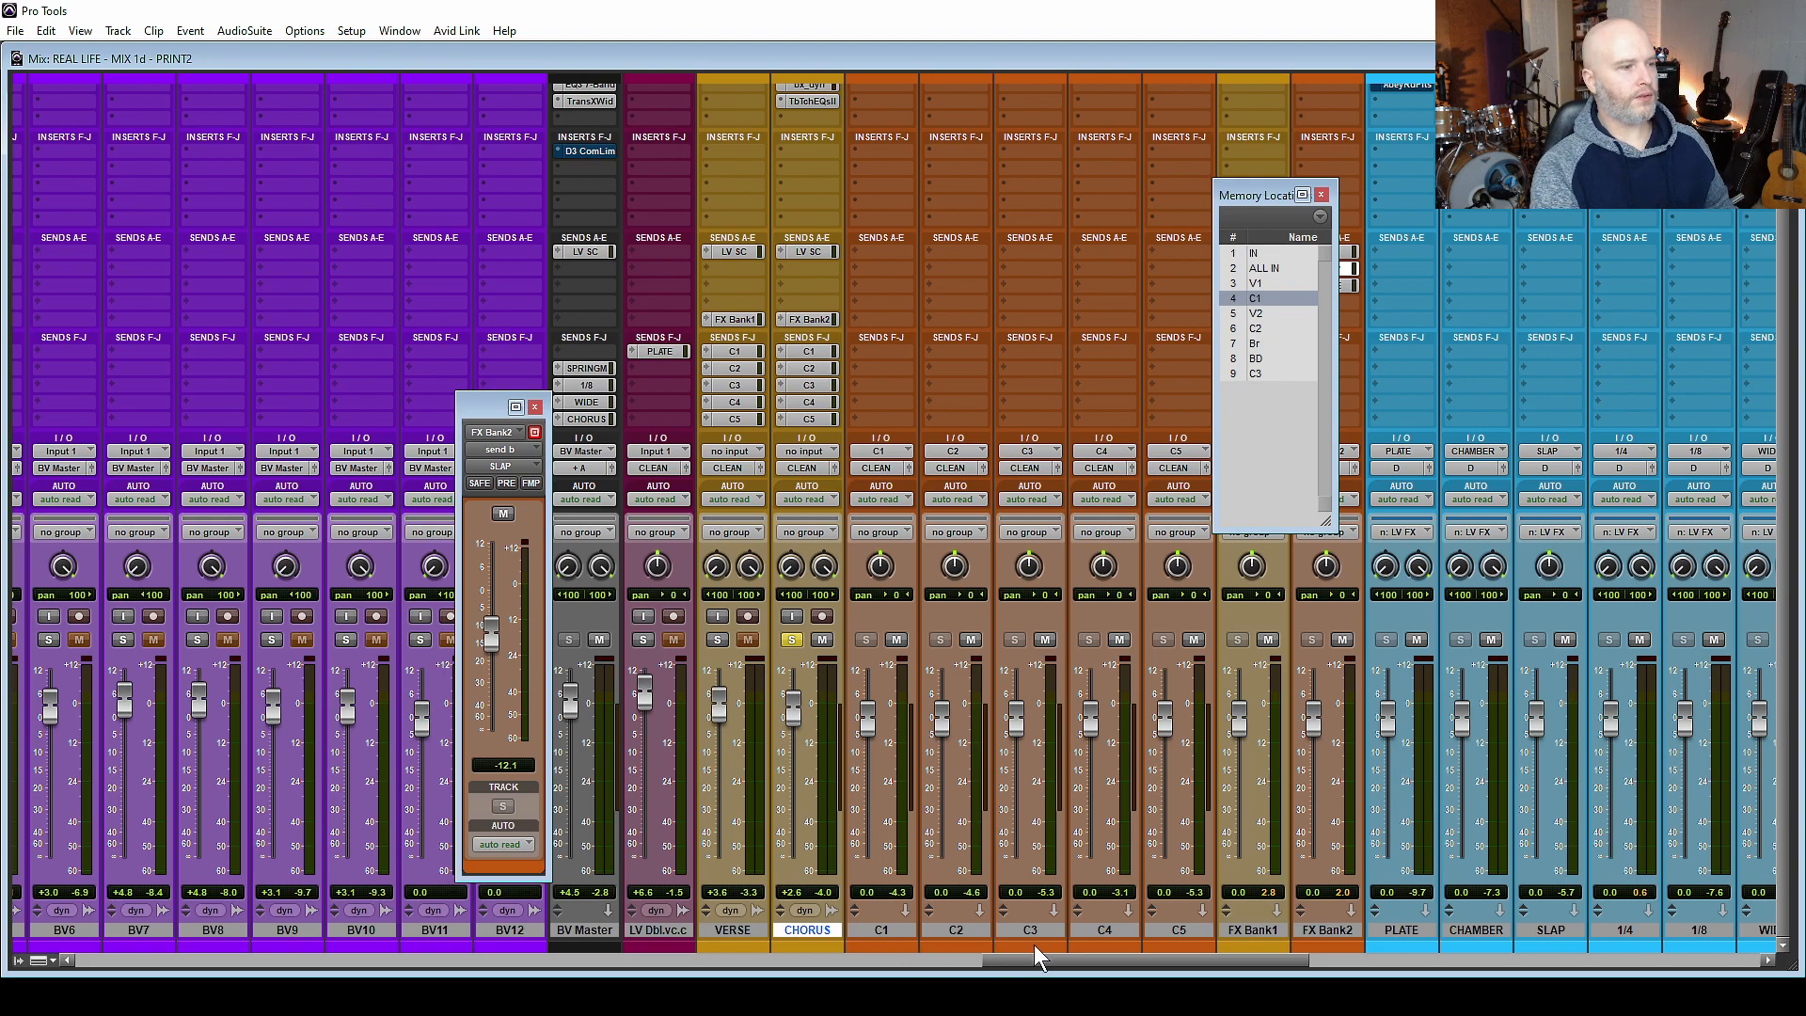
shift+click(1184, 930)
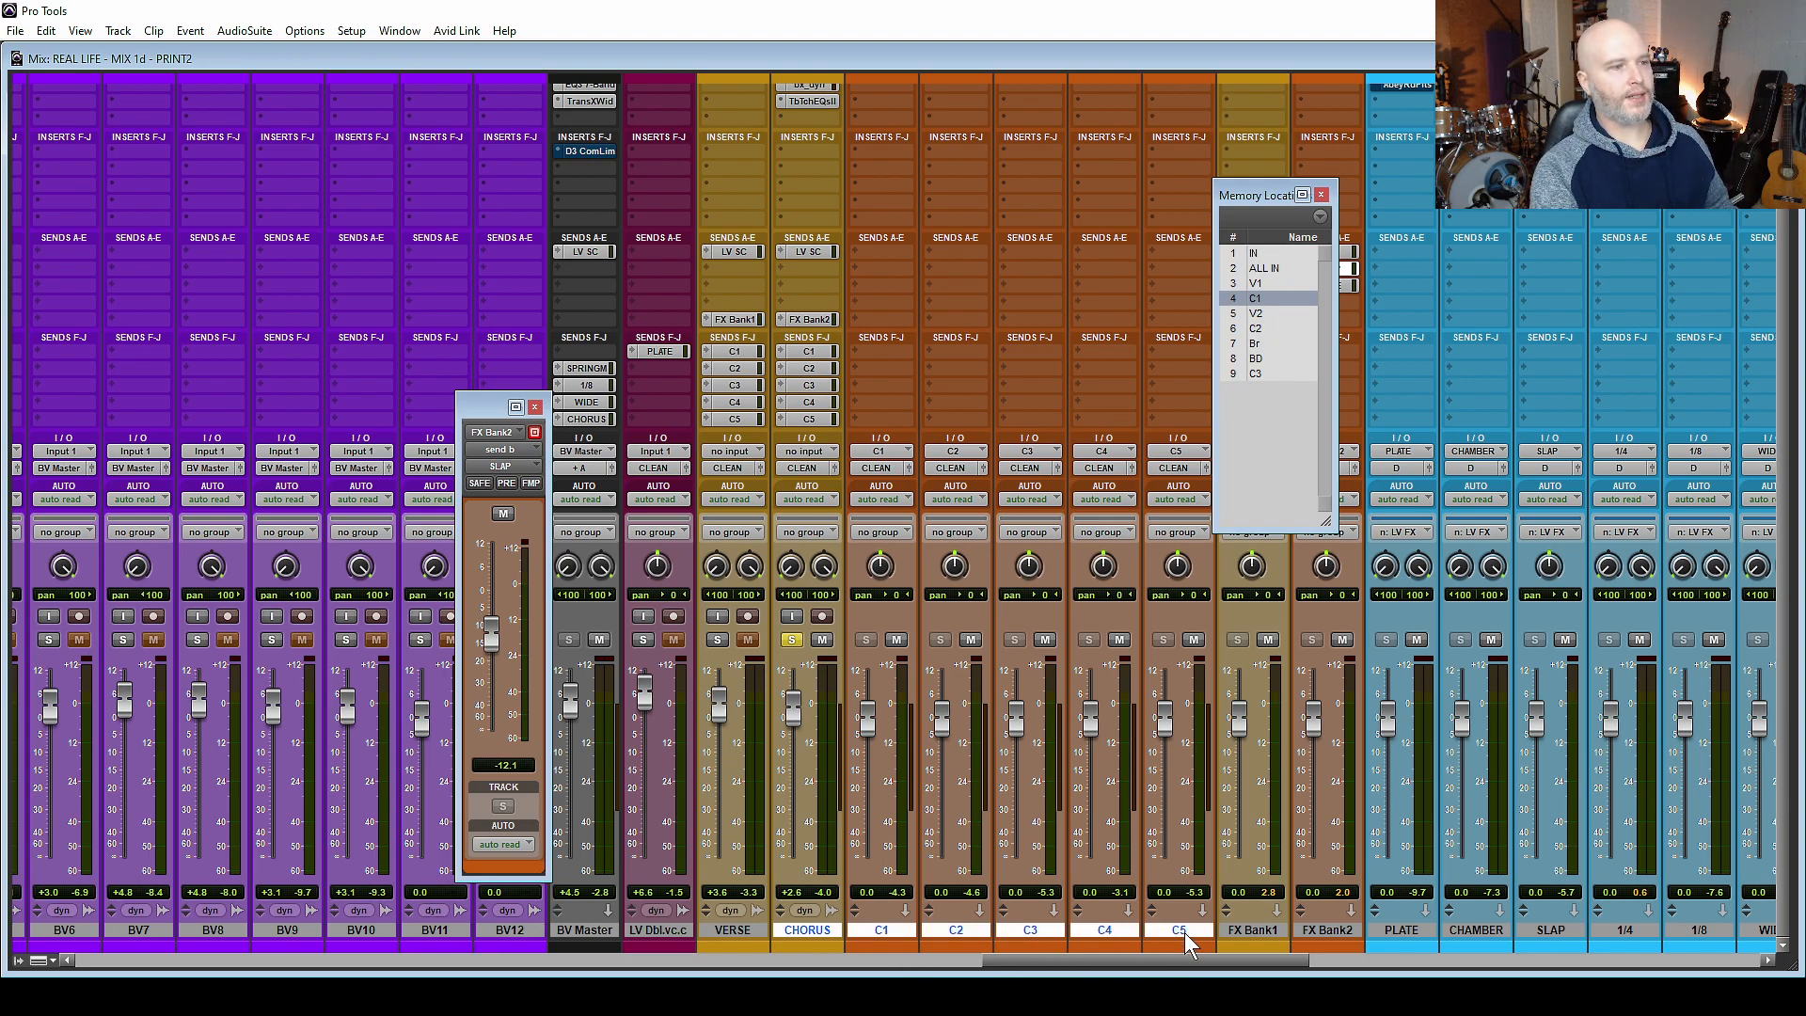
drag(1059, 962, 1514, 961)
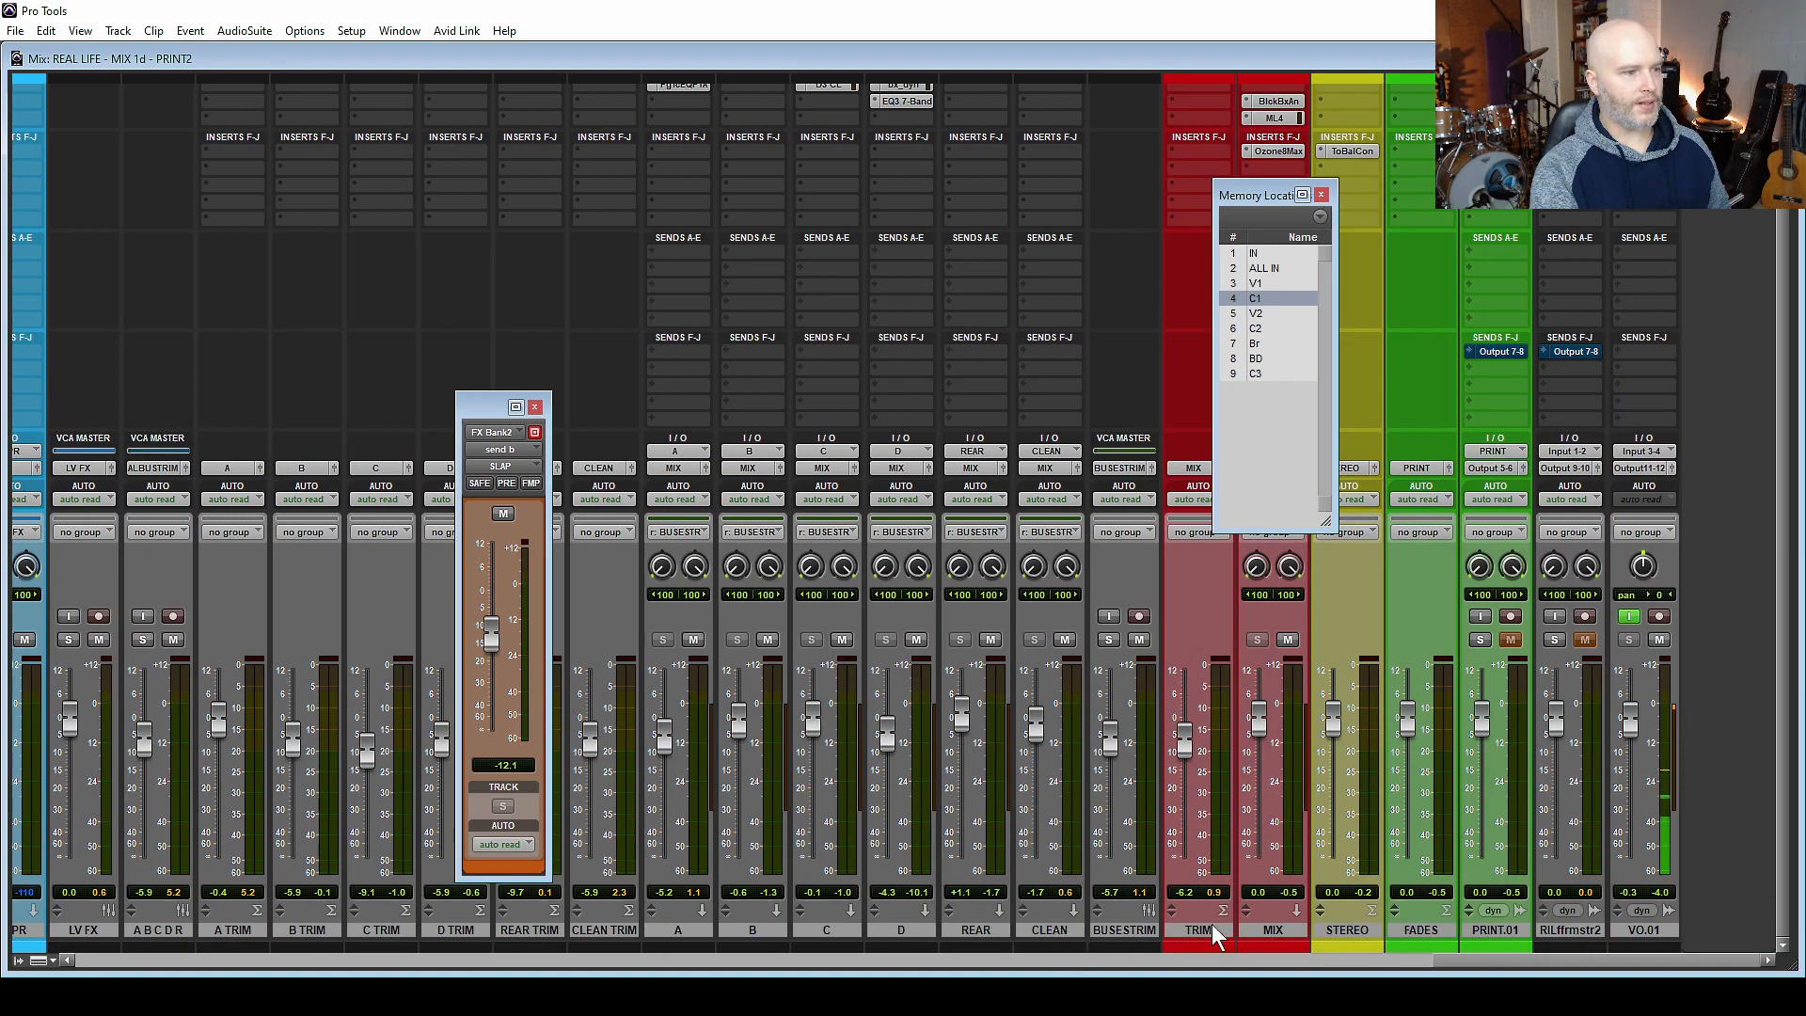
Select the Bass DI track and enlarge it in the Edit window with its inserts and volume automation in view.
drag(1504, 960, 1016, 960)
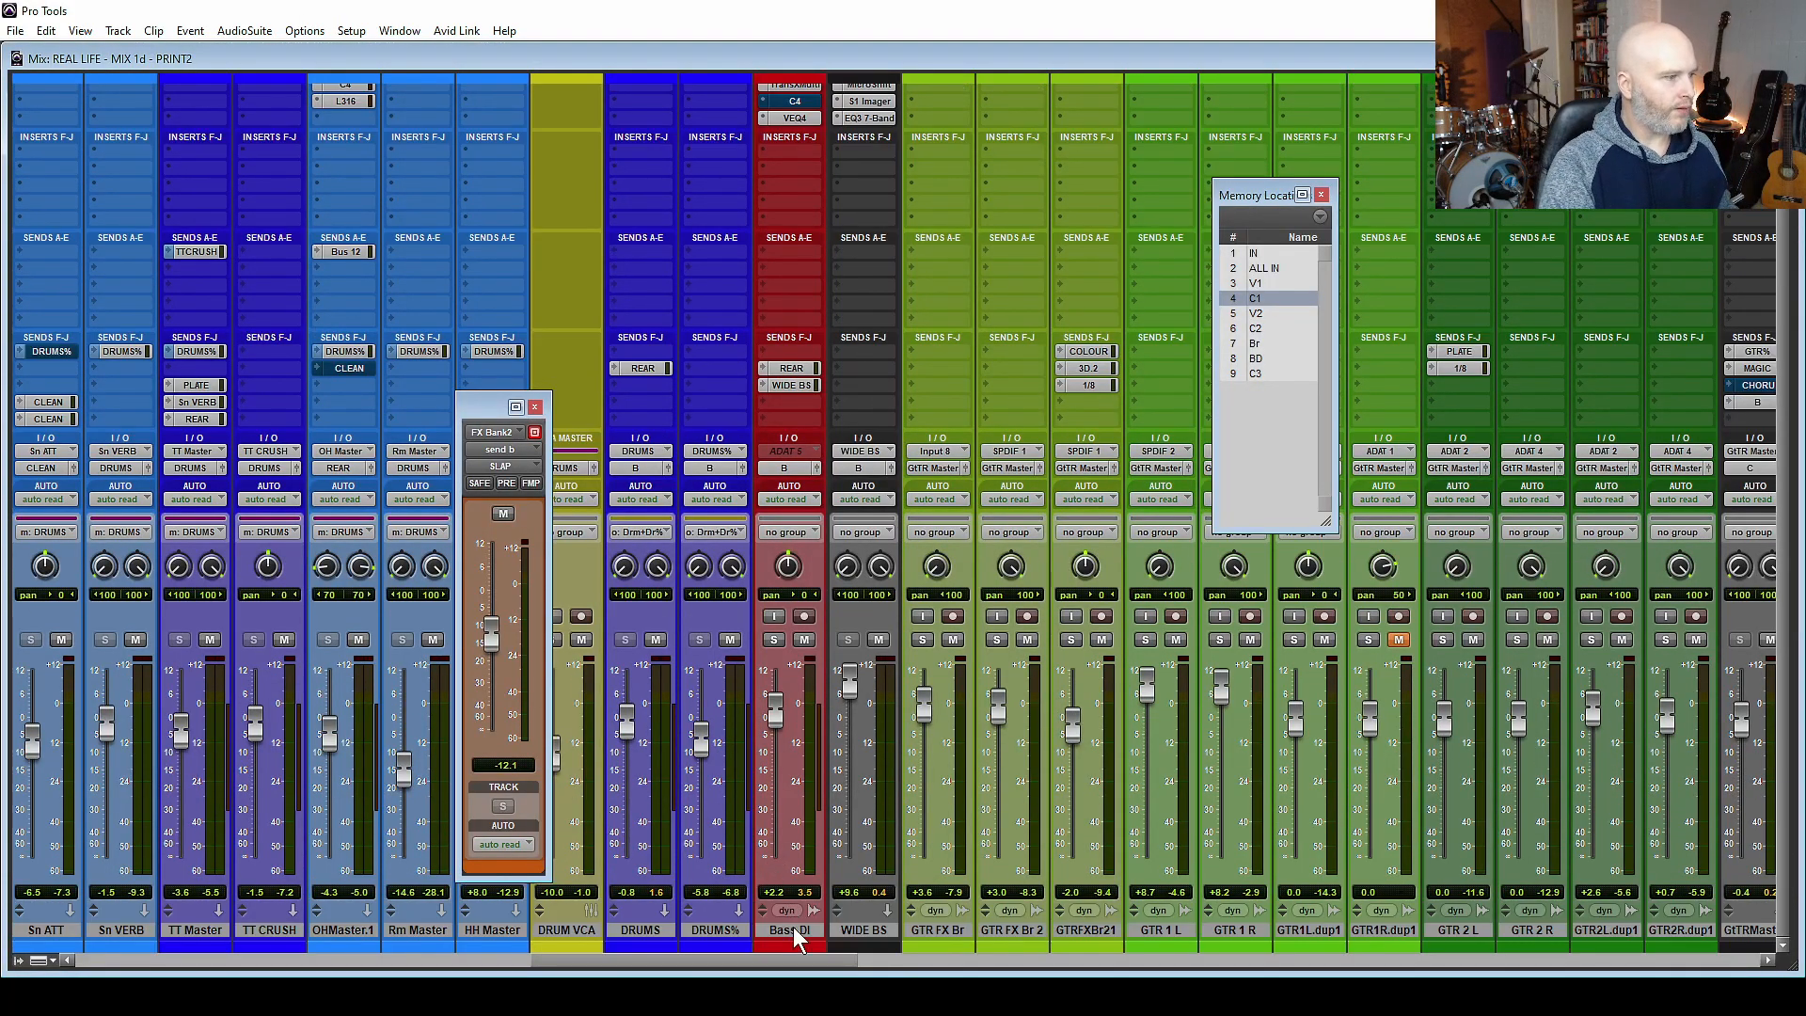
click(793, 927)
key(ctrl+equal)
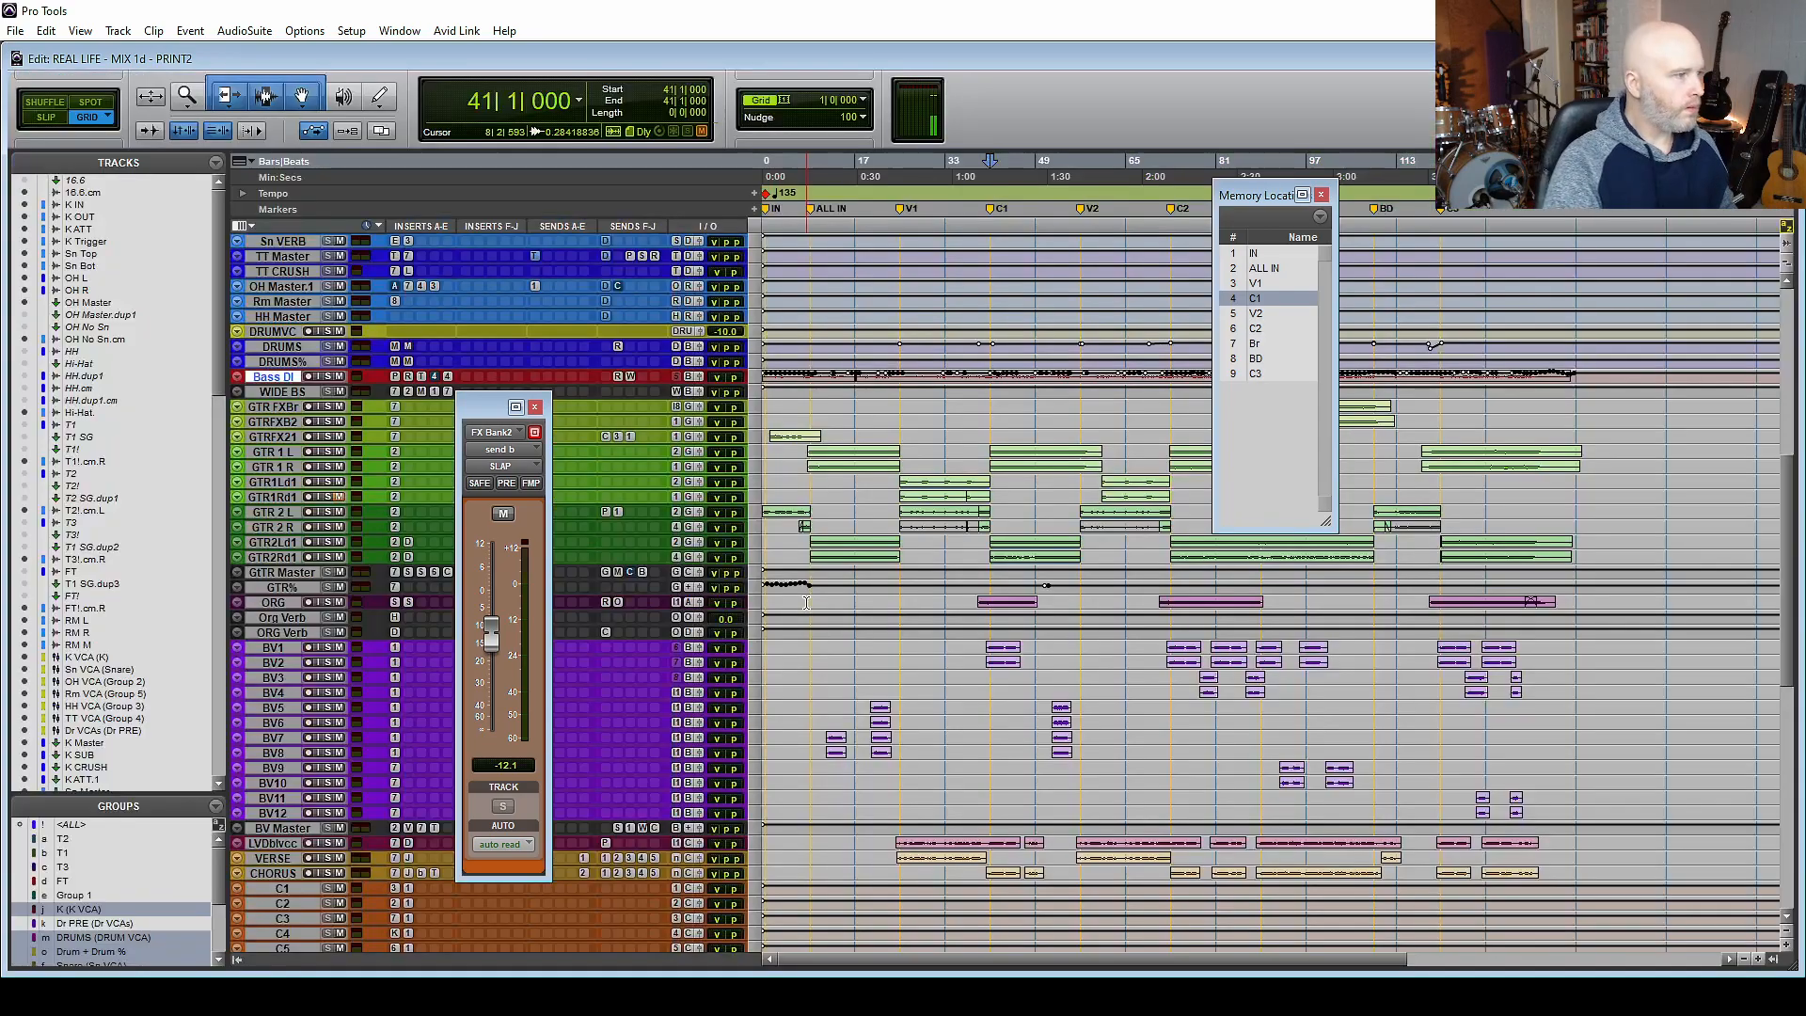
key(e)
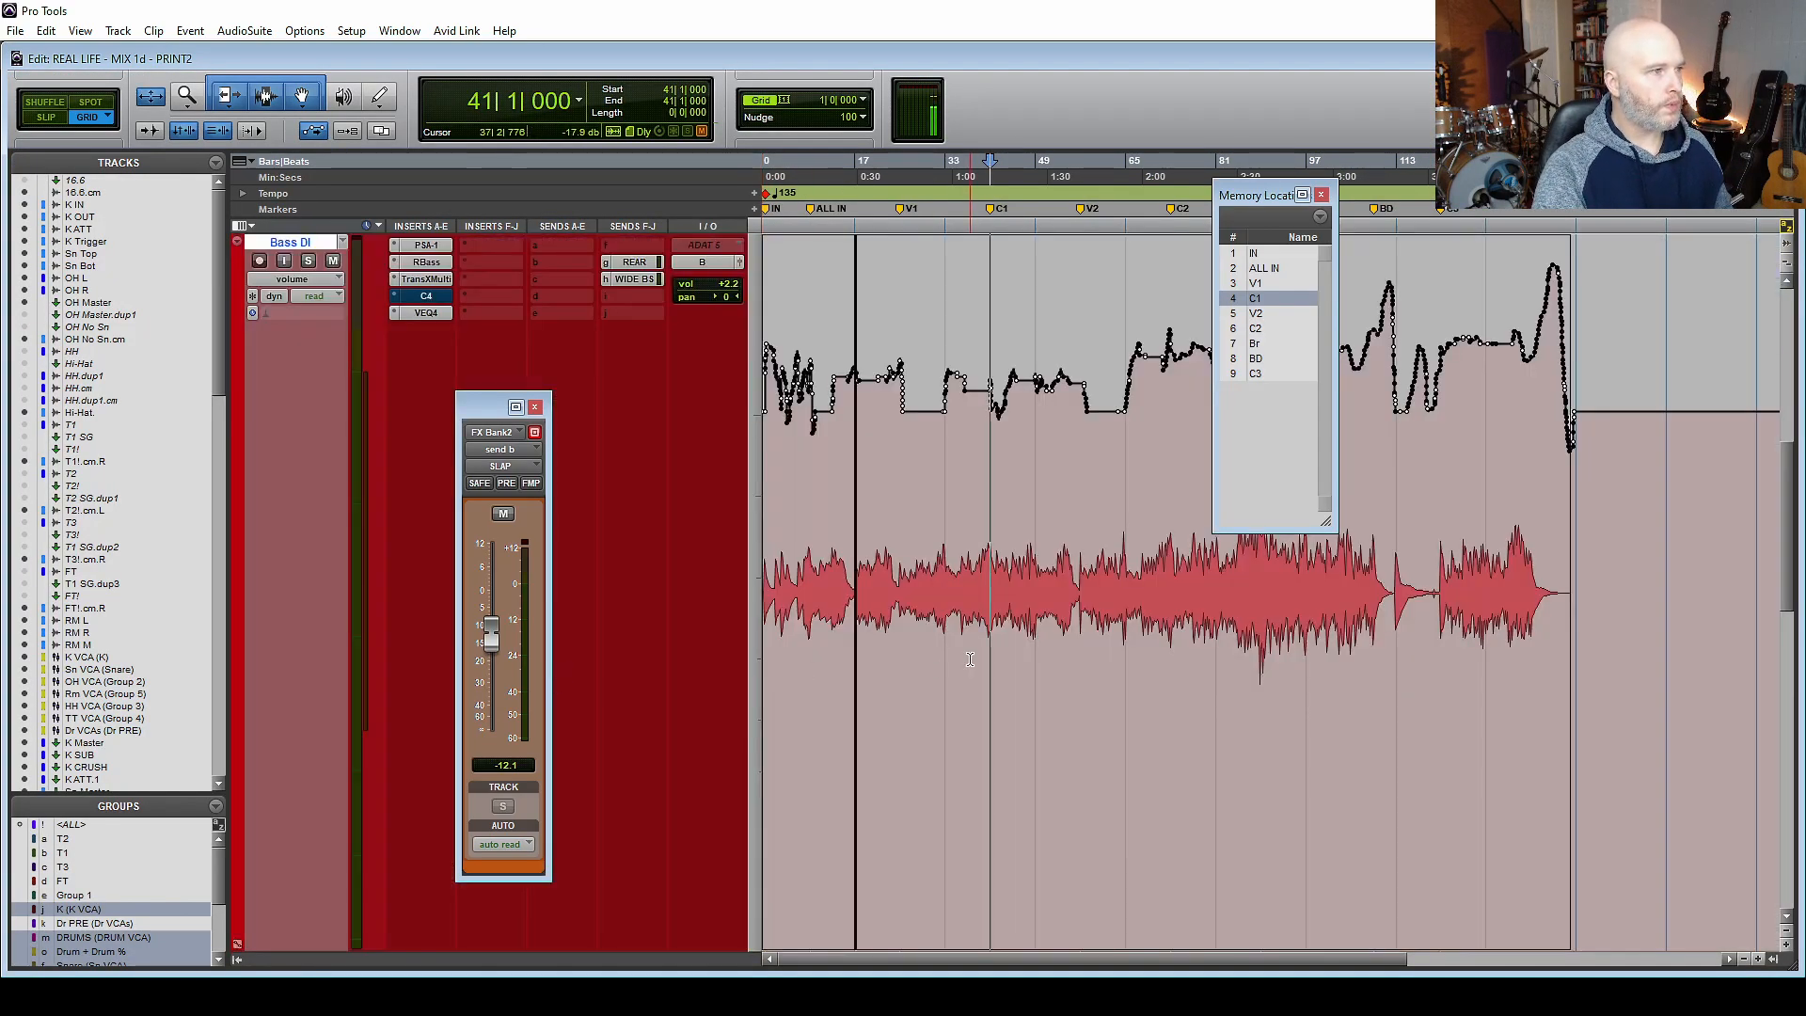
scroll(968, 658, up, 7)
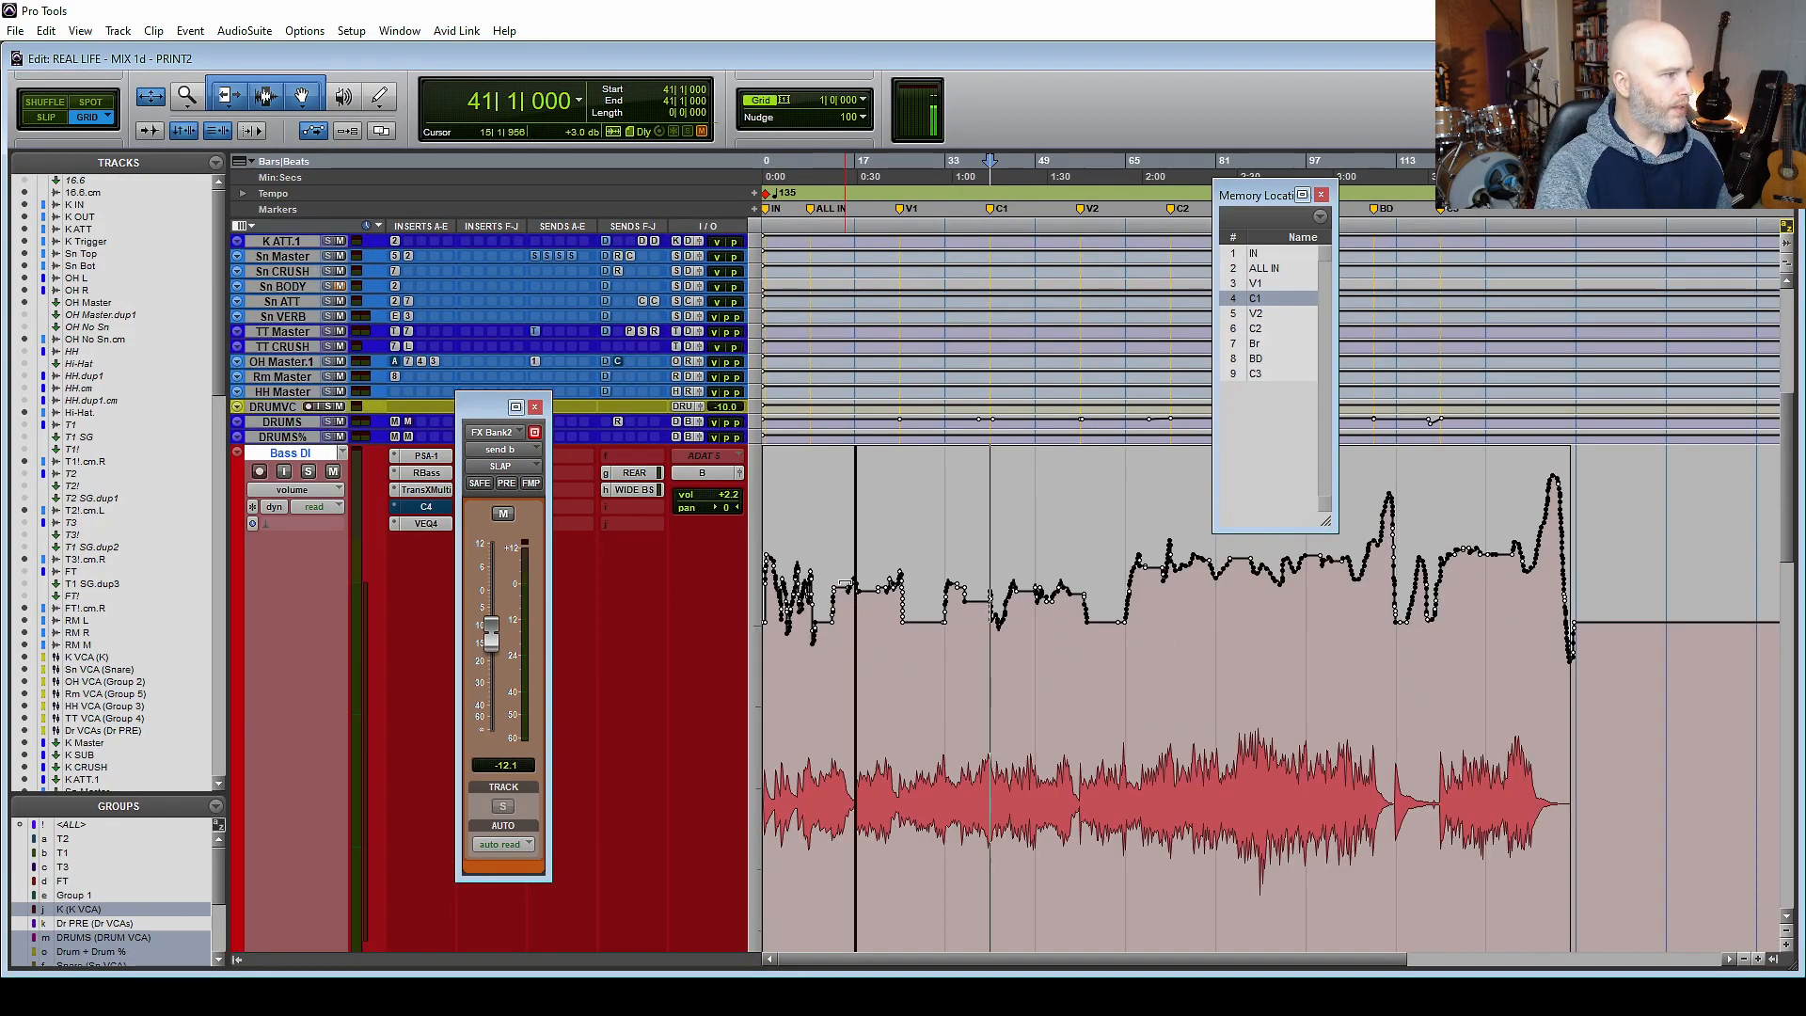
Inspect the settings of the RBass, TransX Multi, VEQ4 and C4 inserts on the Bass DI track.
click(426, 455)
click(426, 472)
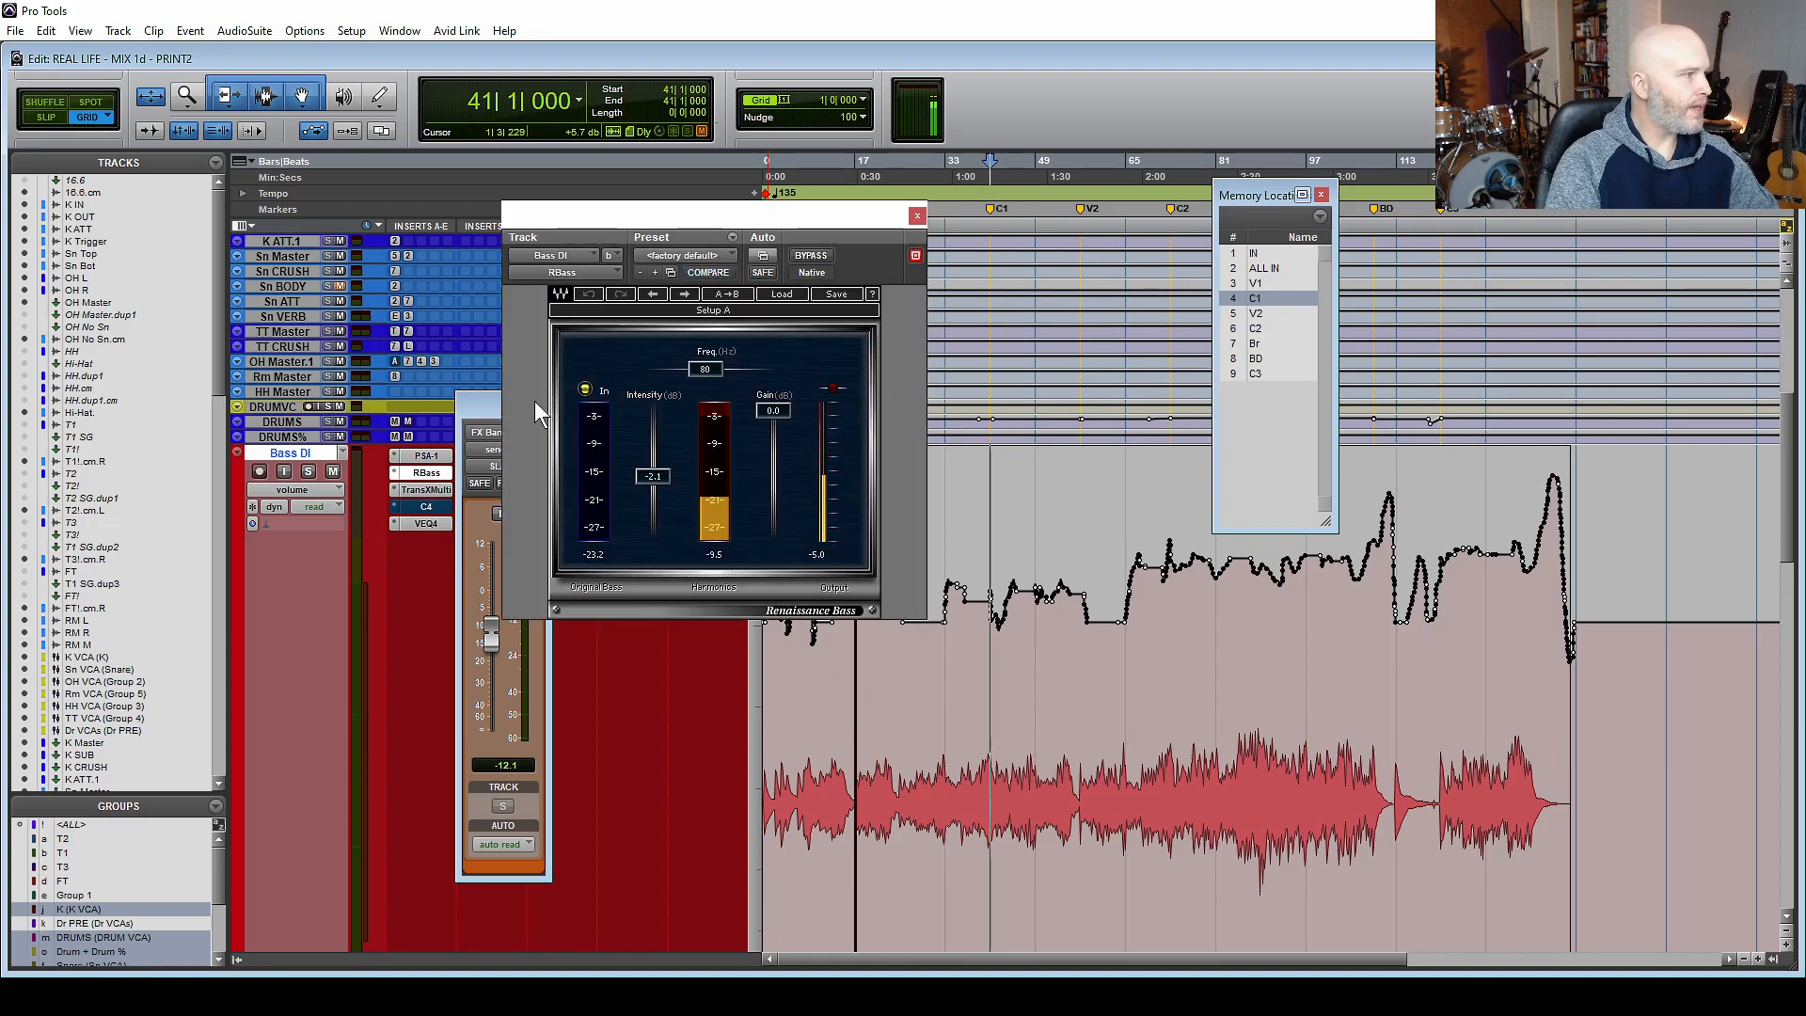
click(917, 215)
click(426, 506)
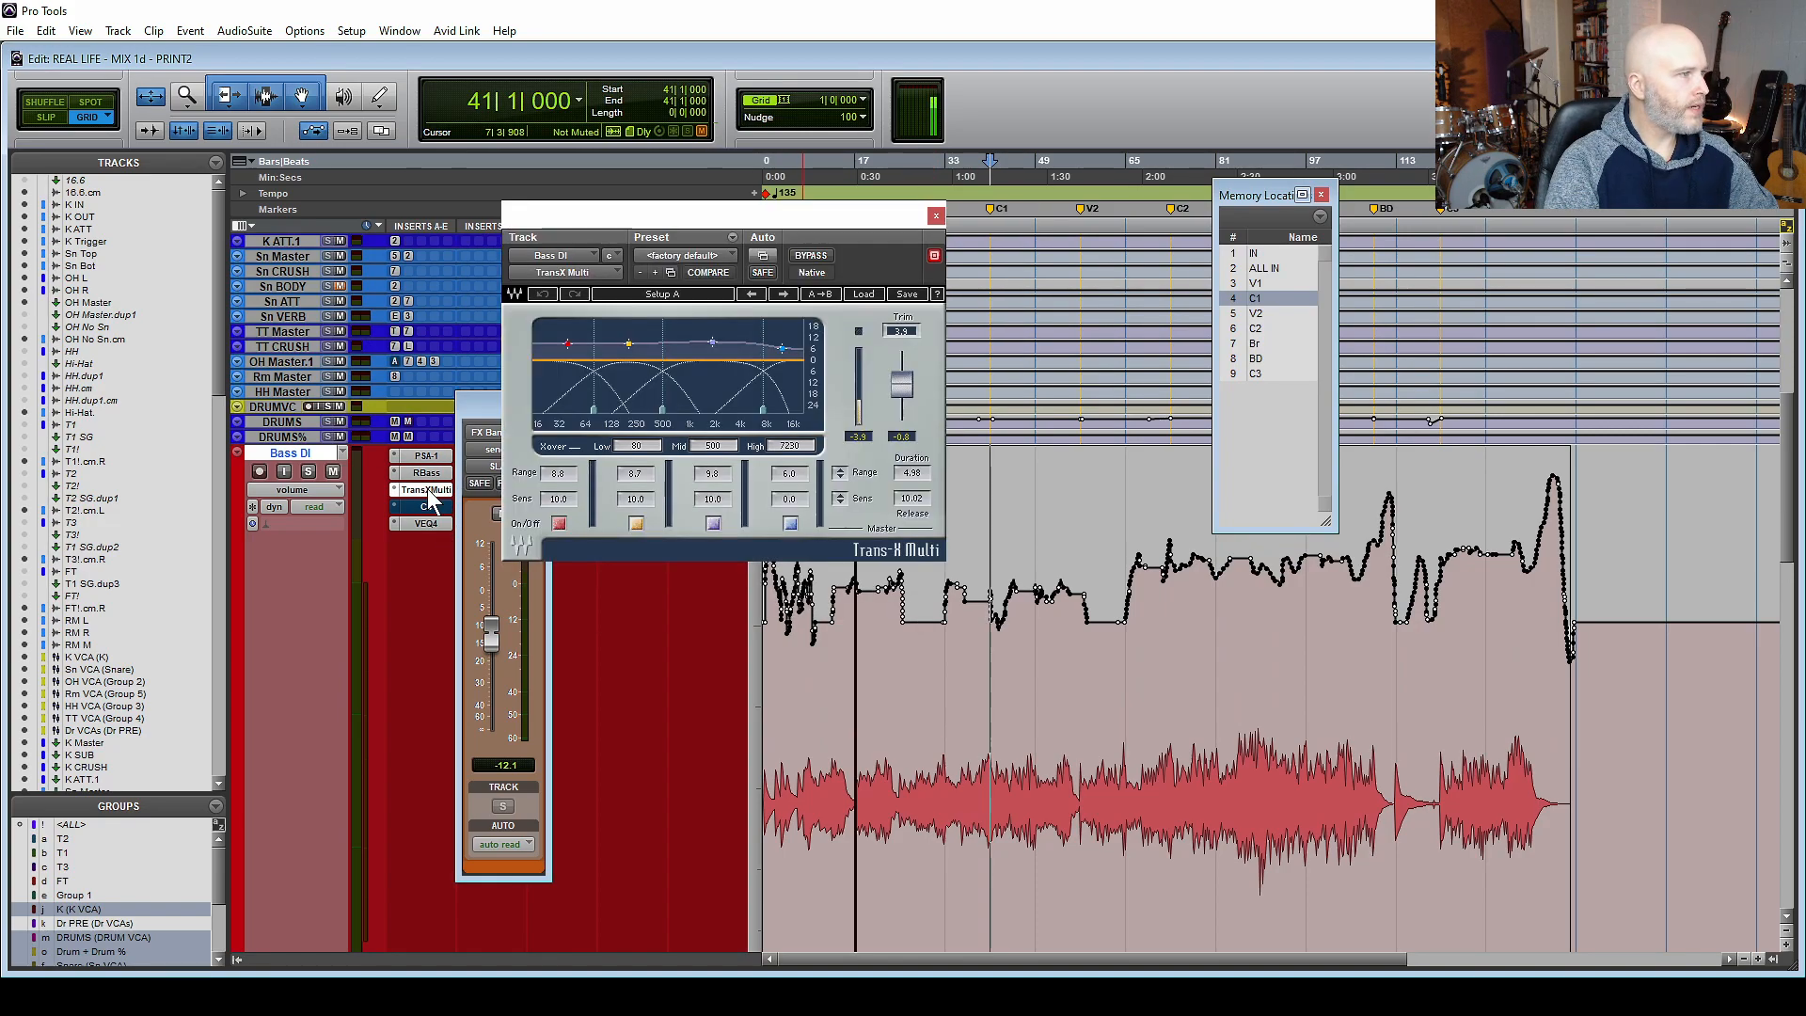
click(426, 523)
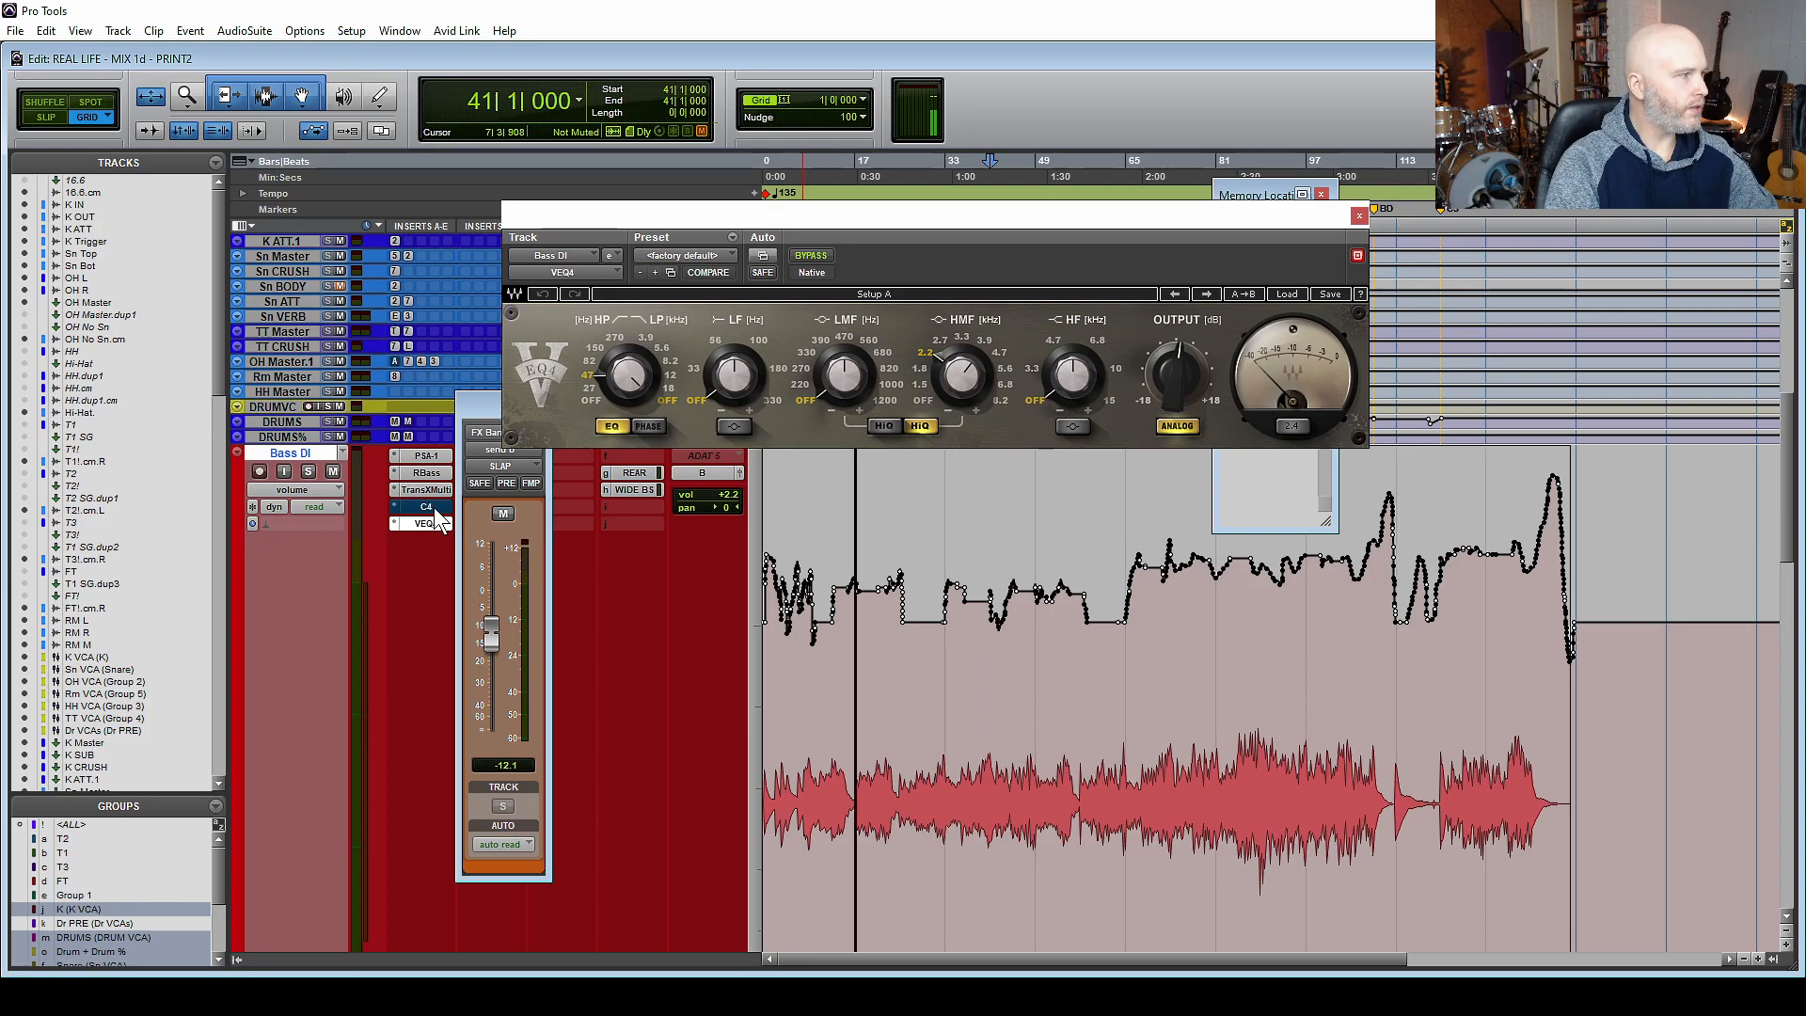
click(426, 506)
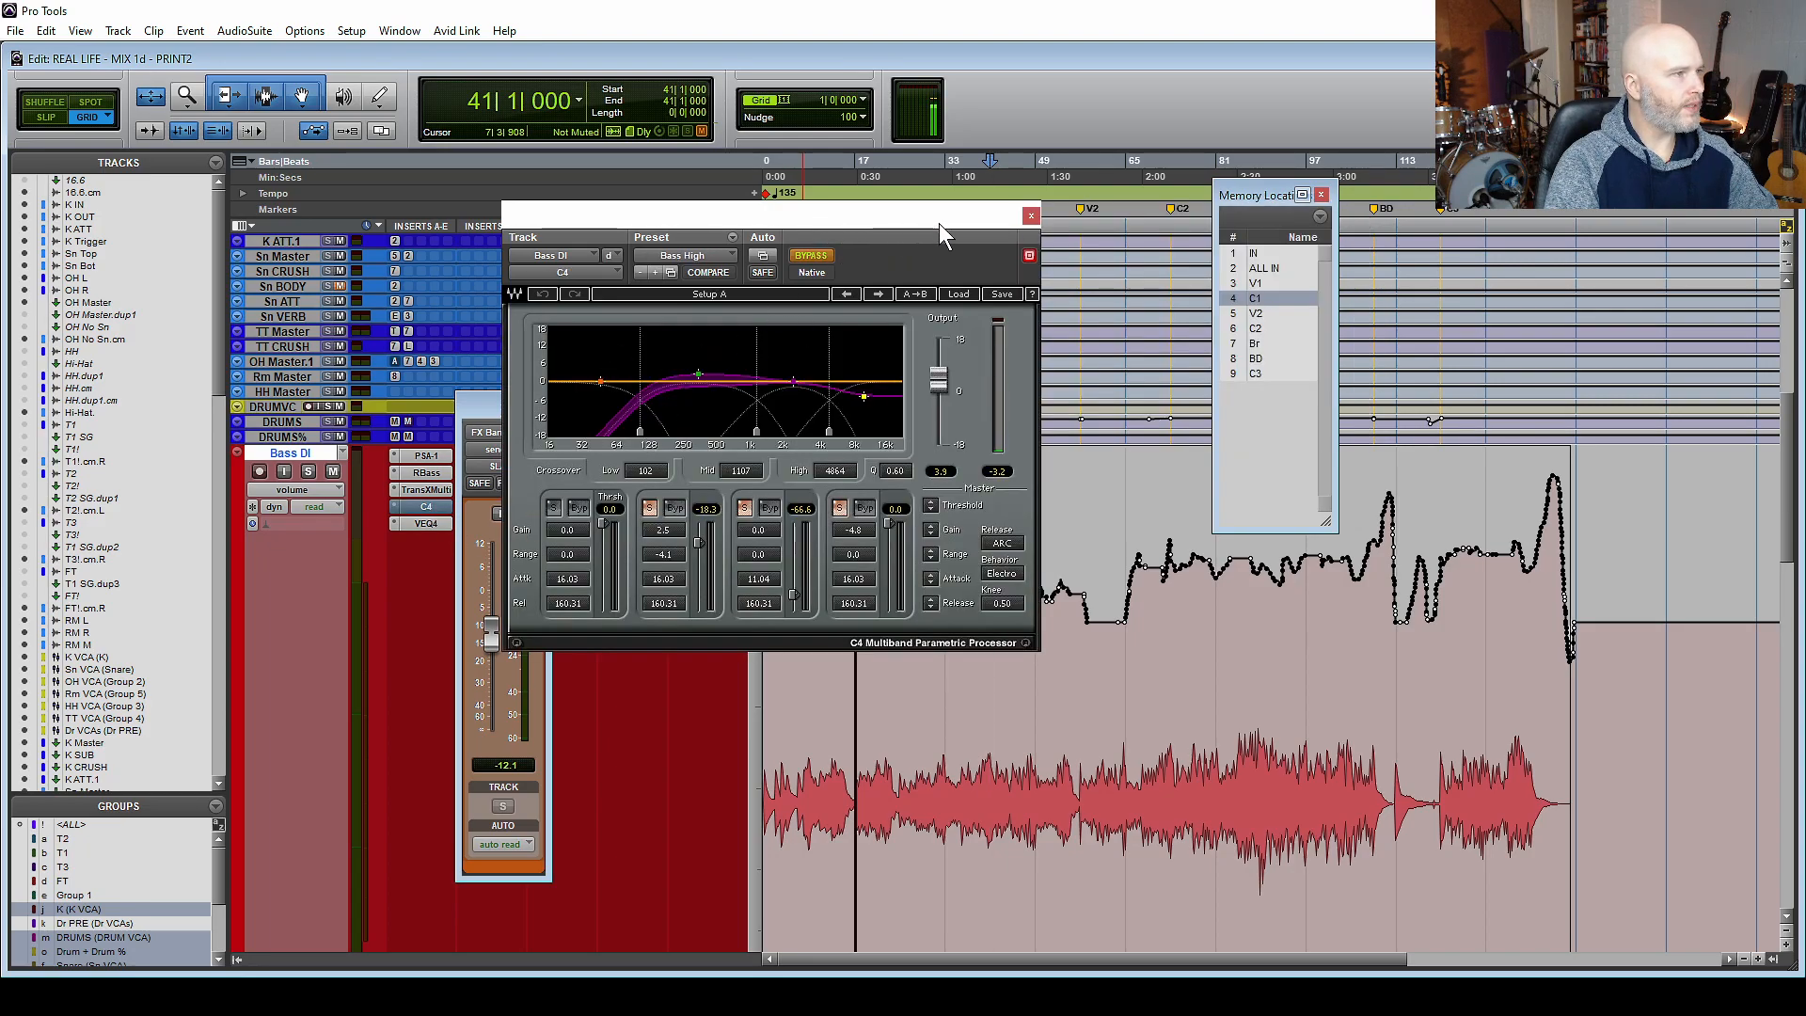
click(1030, 215)
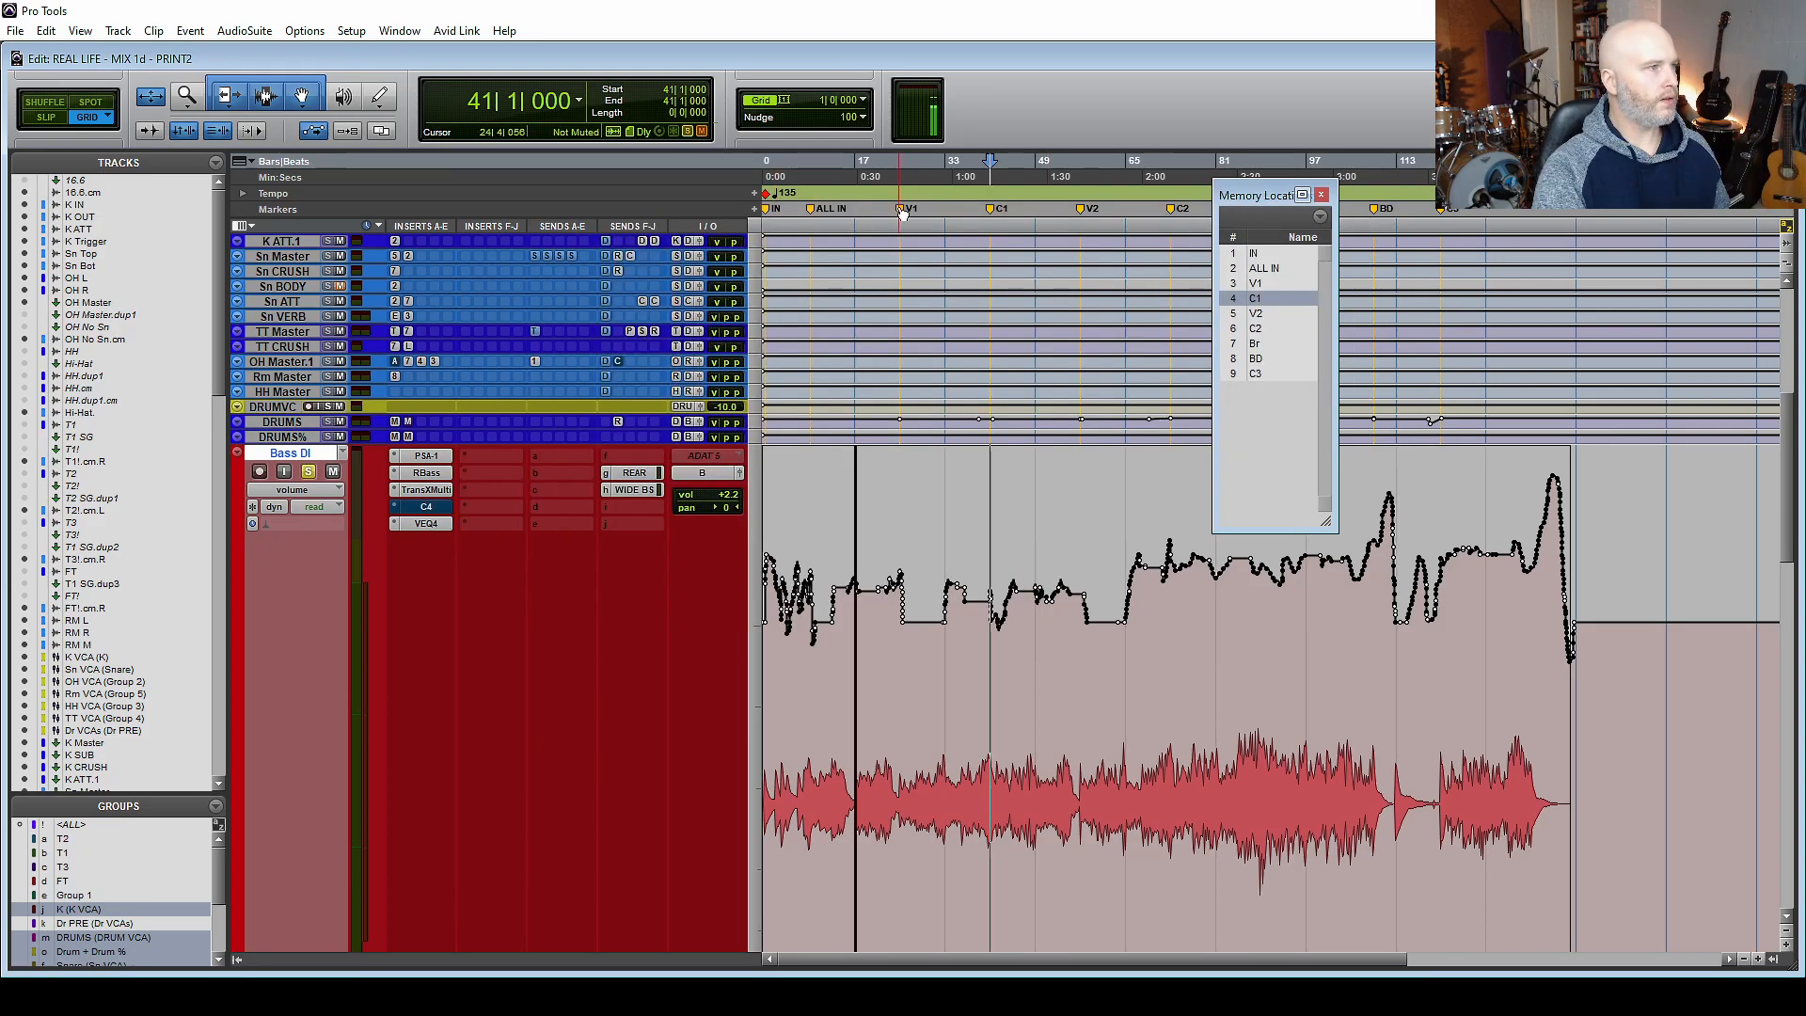
Play the soloed Bass DI track from the V1 marker and re-enable its bypassed inserts, leaving only C4 bypassed.
click(901, 209)
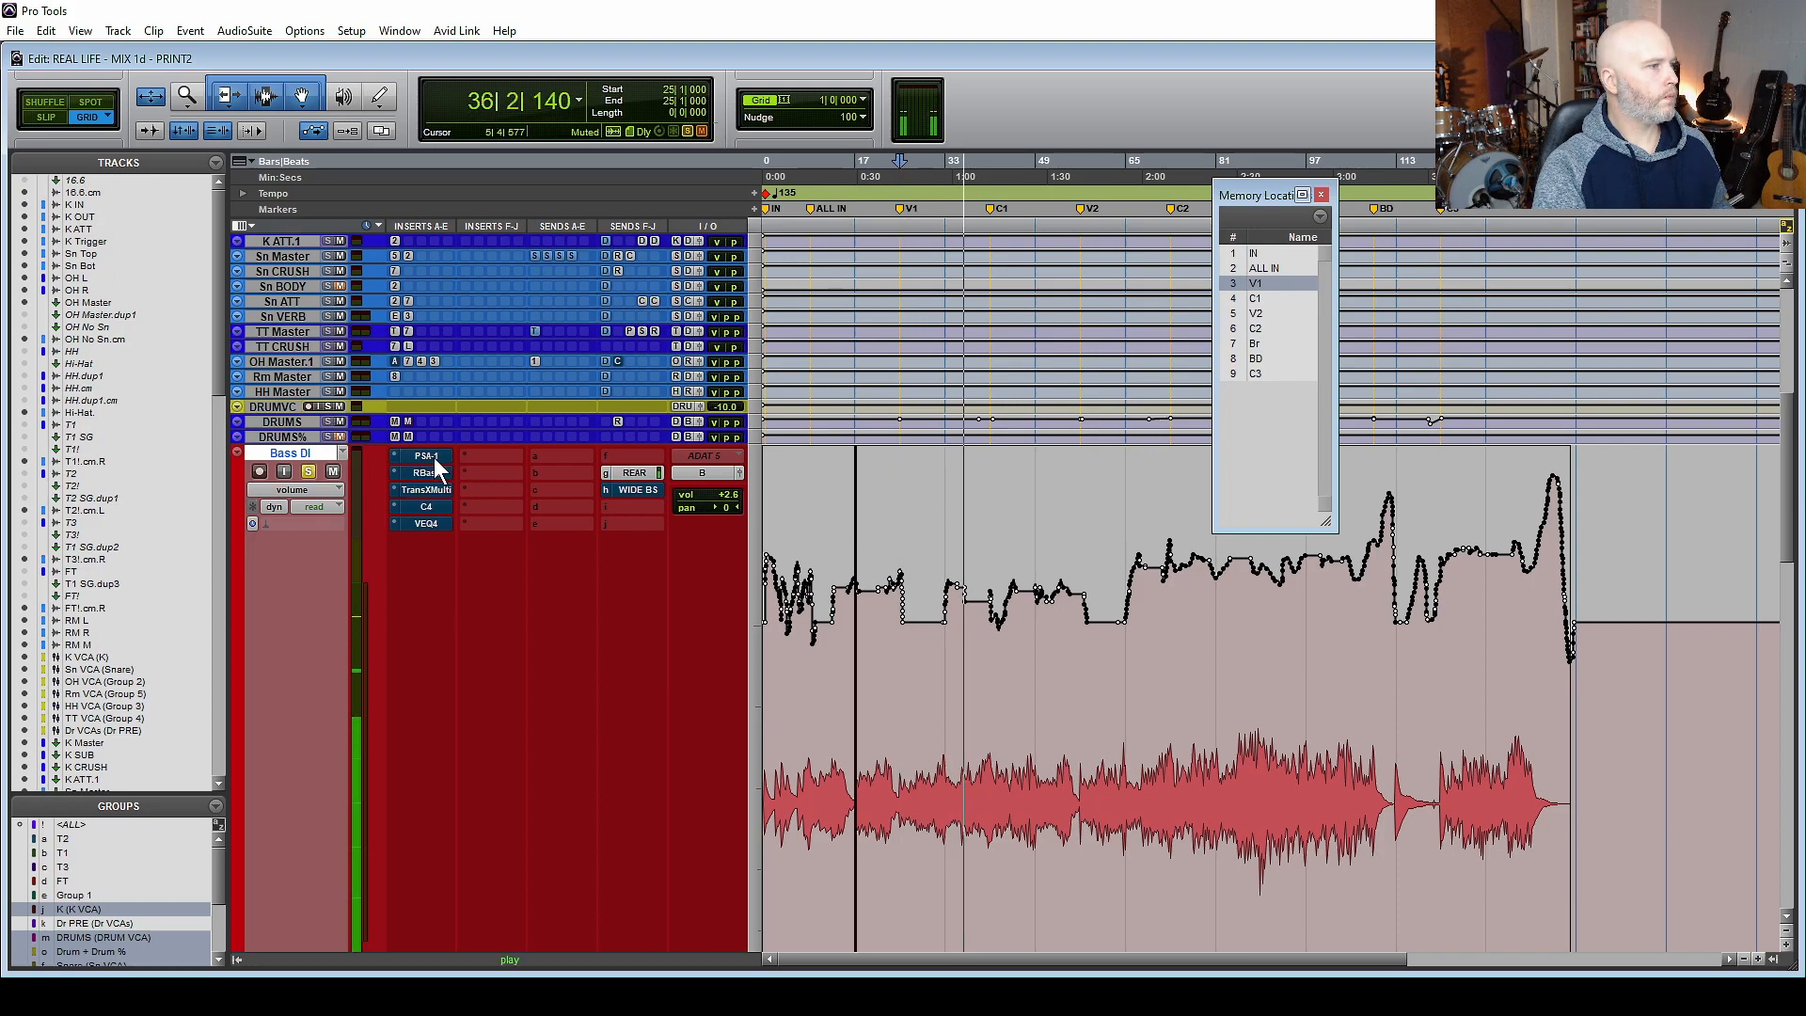
ctrl+click(435, 458)
ctrl+click(431, 473)
ctrl+click(425, 492)
ctrl+click(427, 506)
ctrl+click(433, 522)
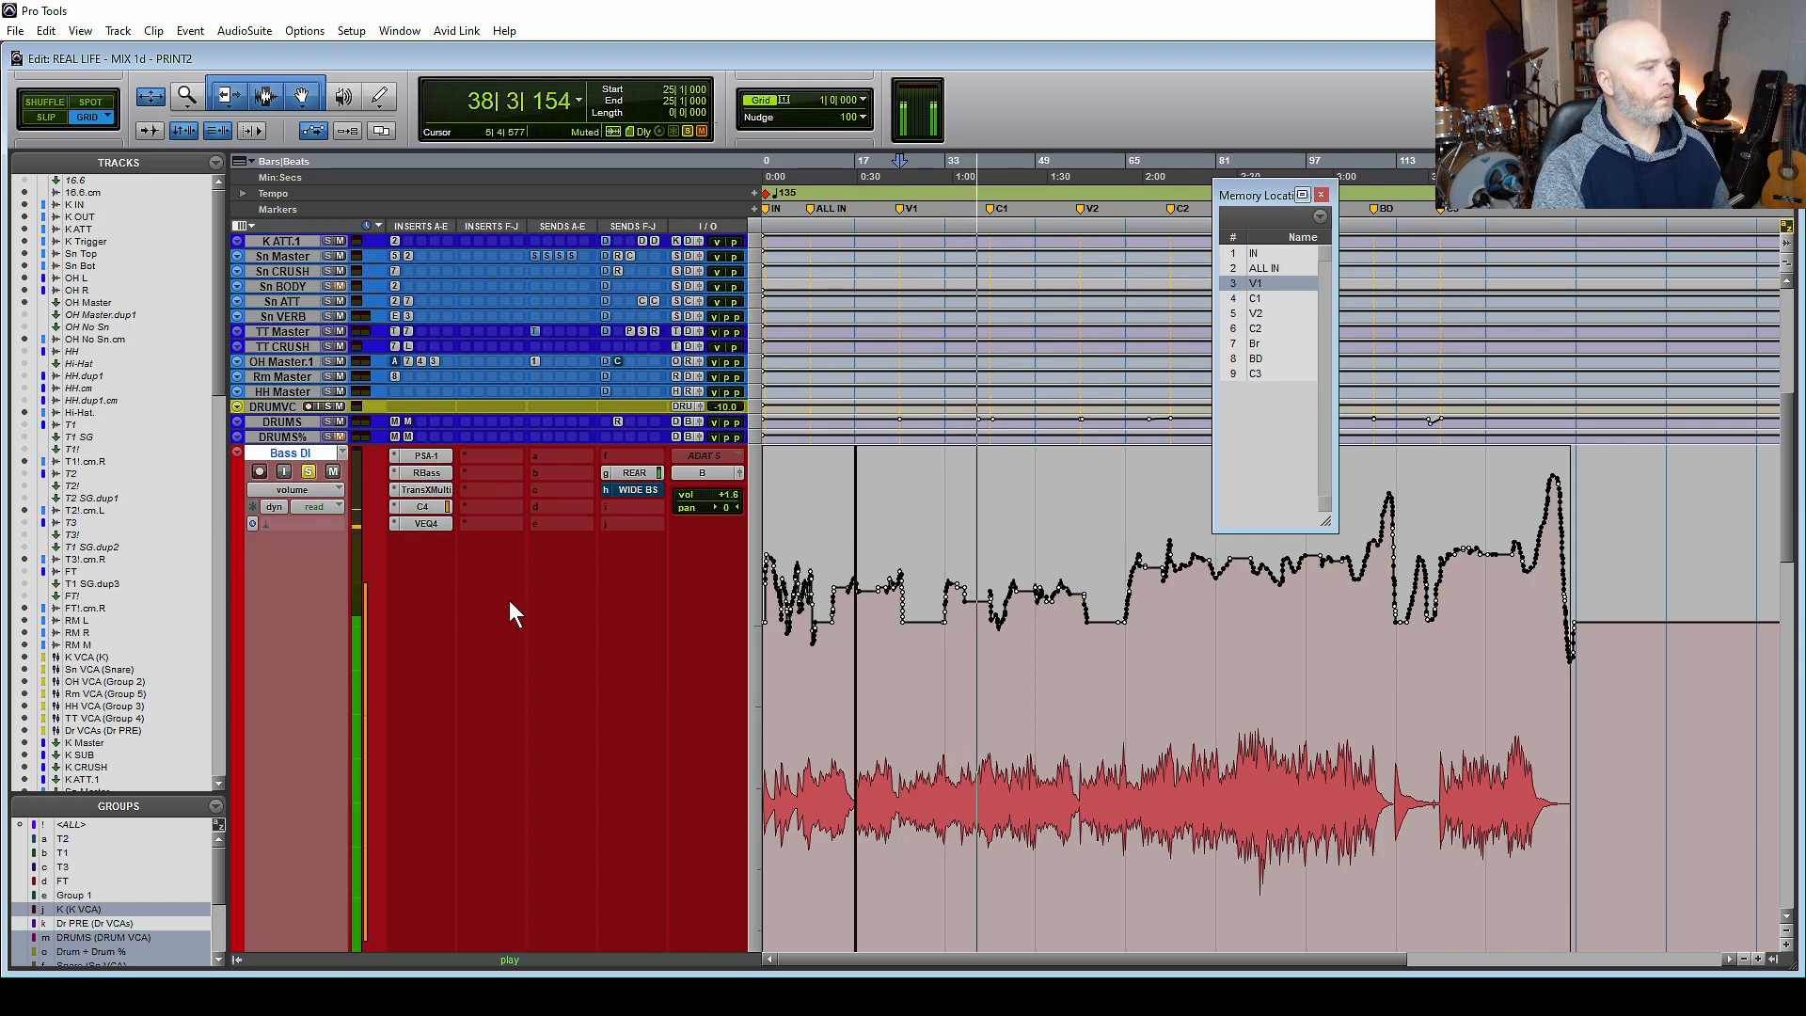
ctrl+click(426, 506)
Play from the C1 marker and compare the Bass DI track in the full mix and soloed.
click(992, 209)
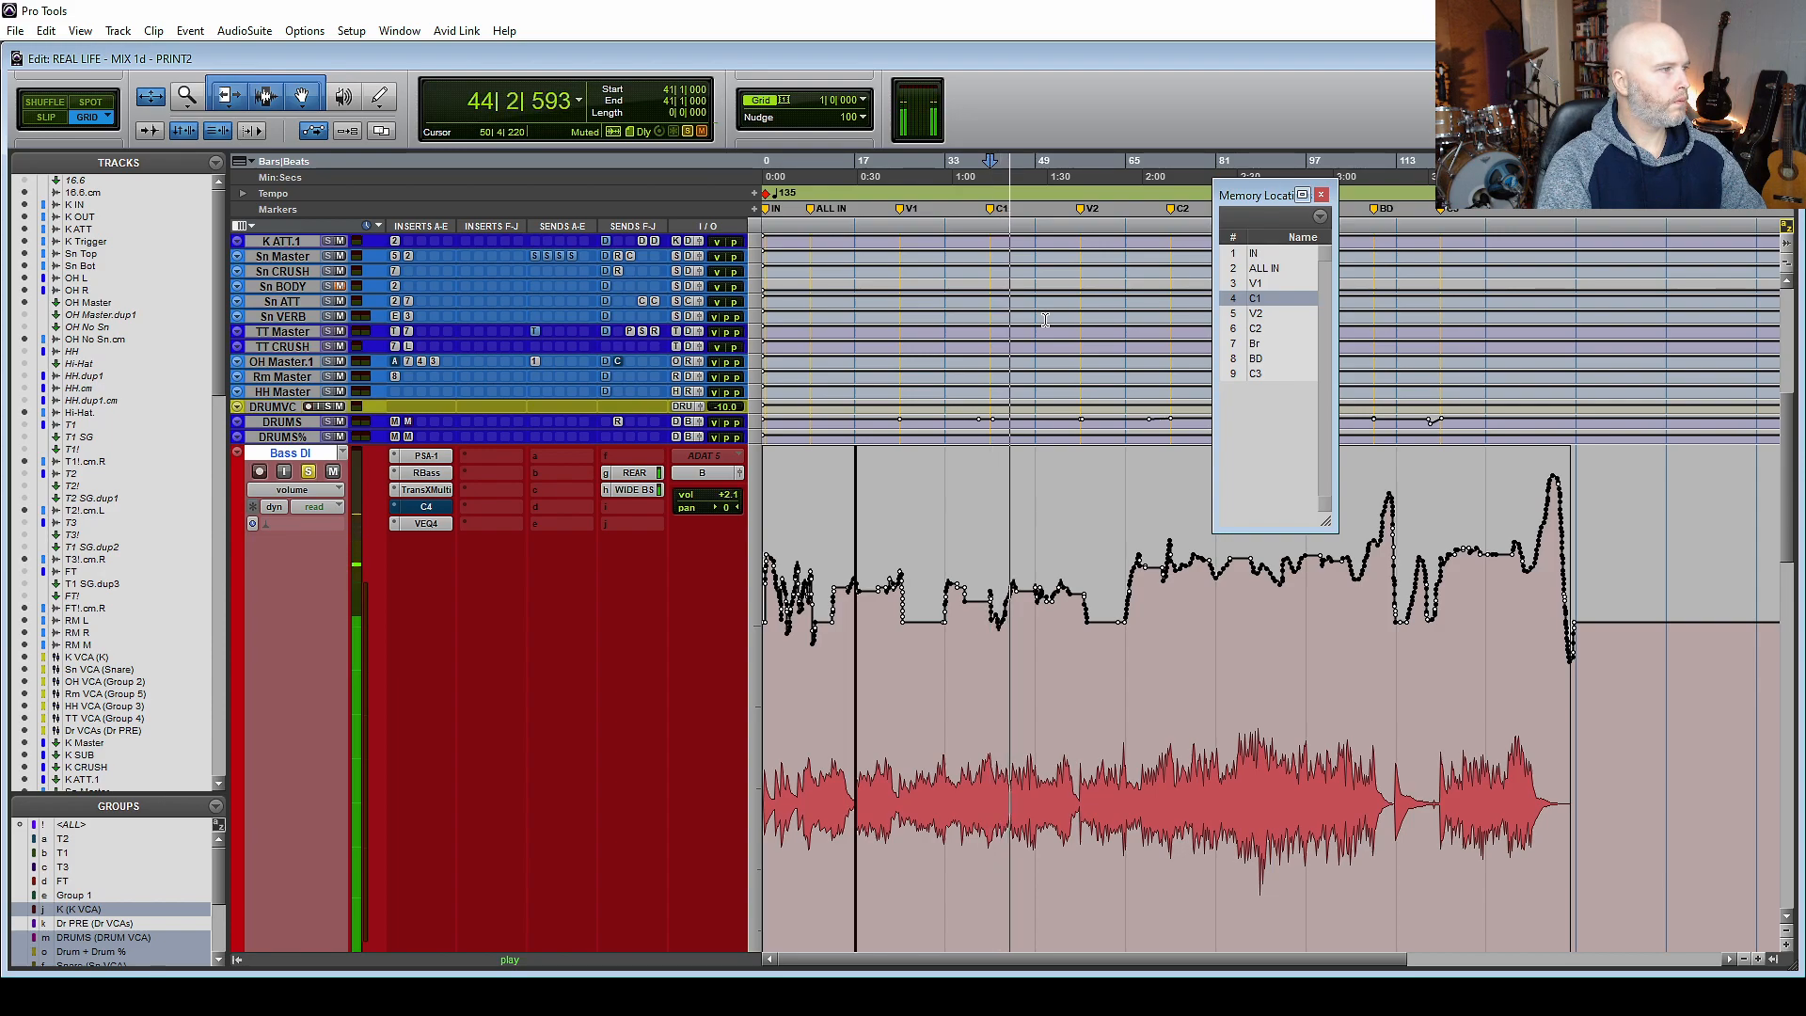
click(314, 474)
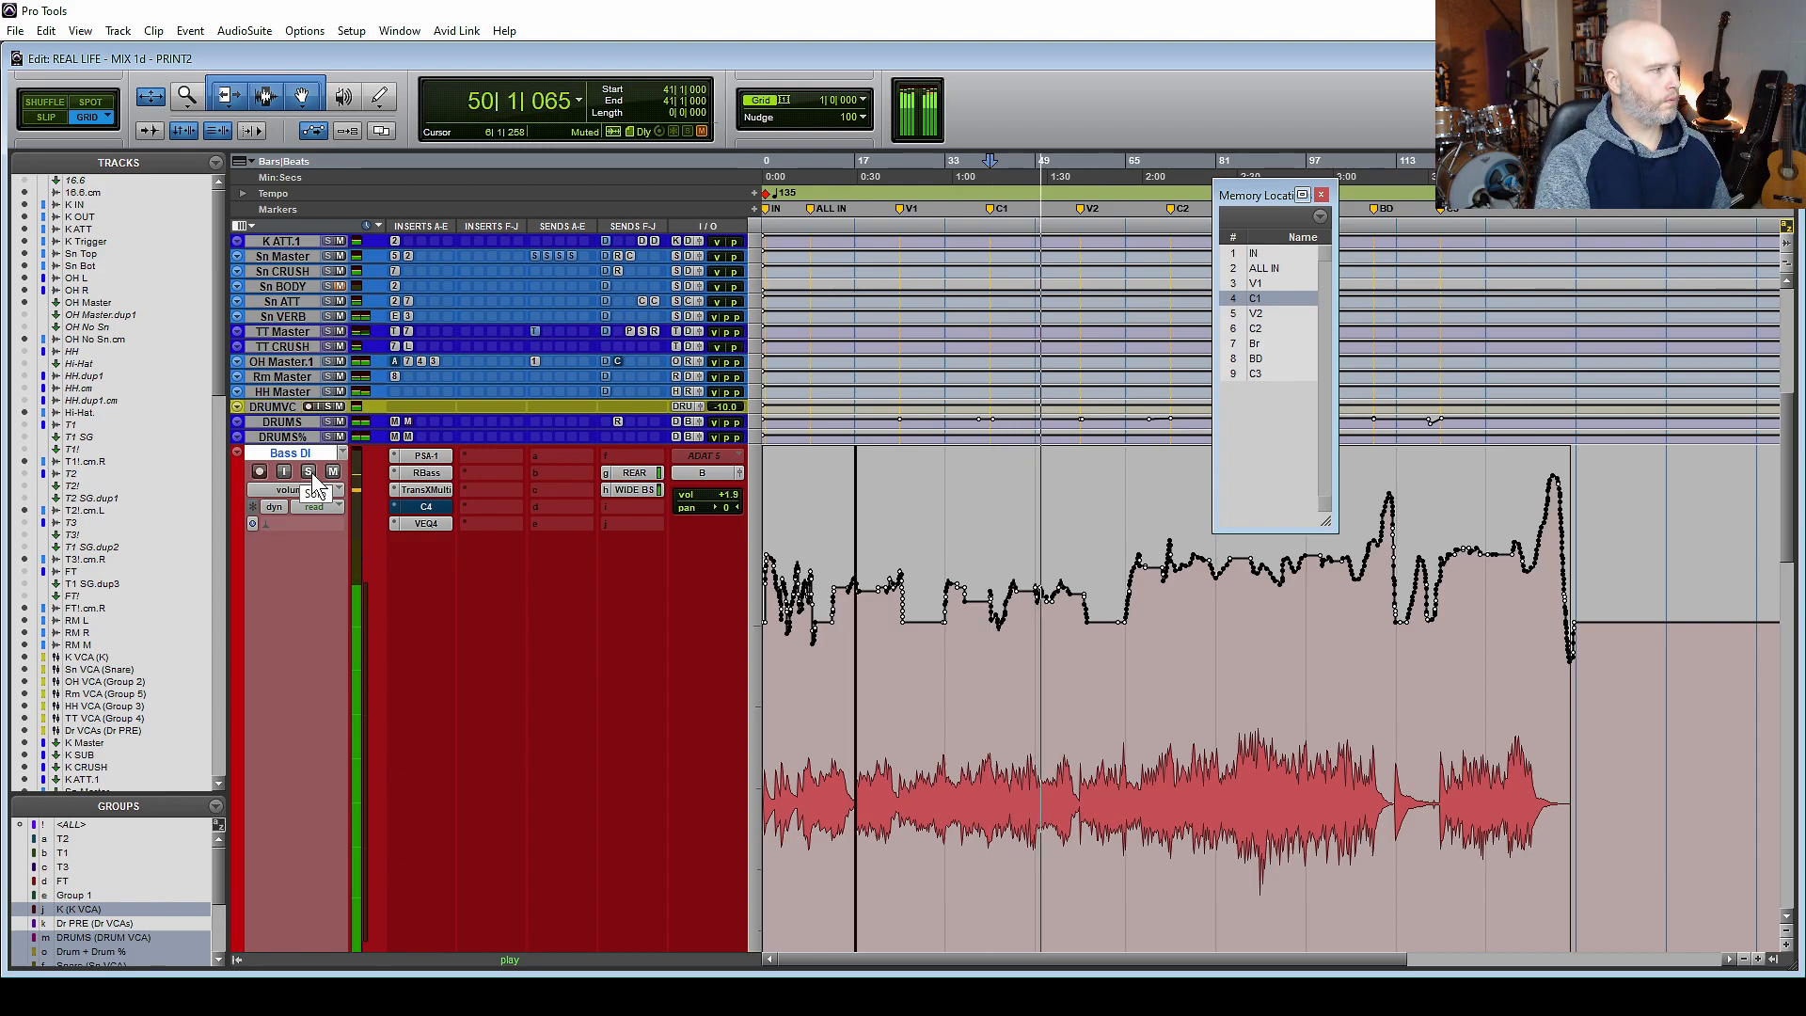
click(307, 471)
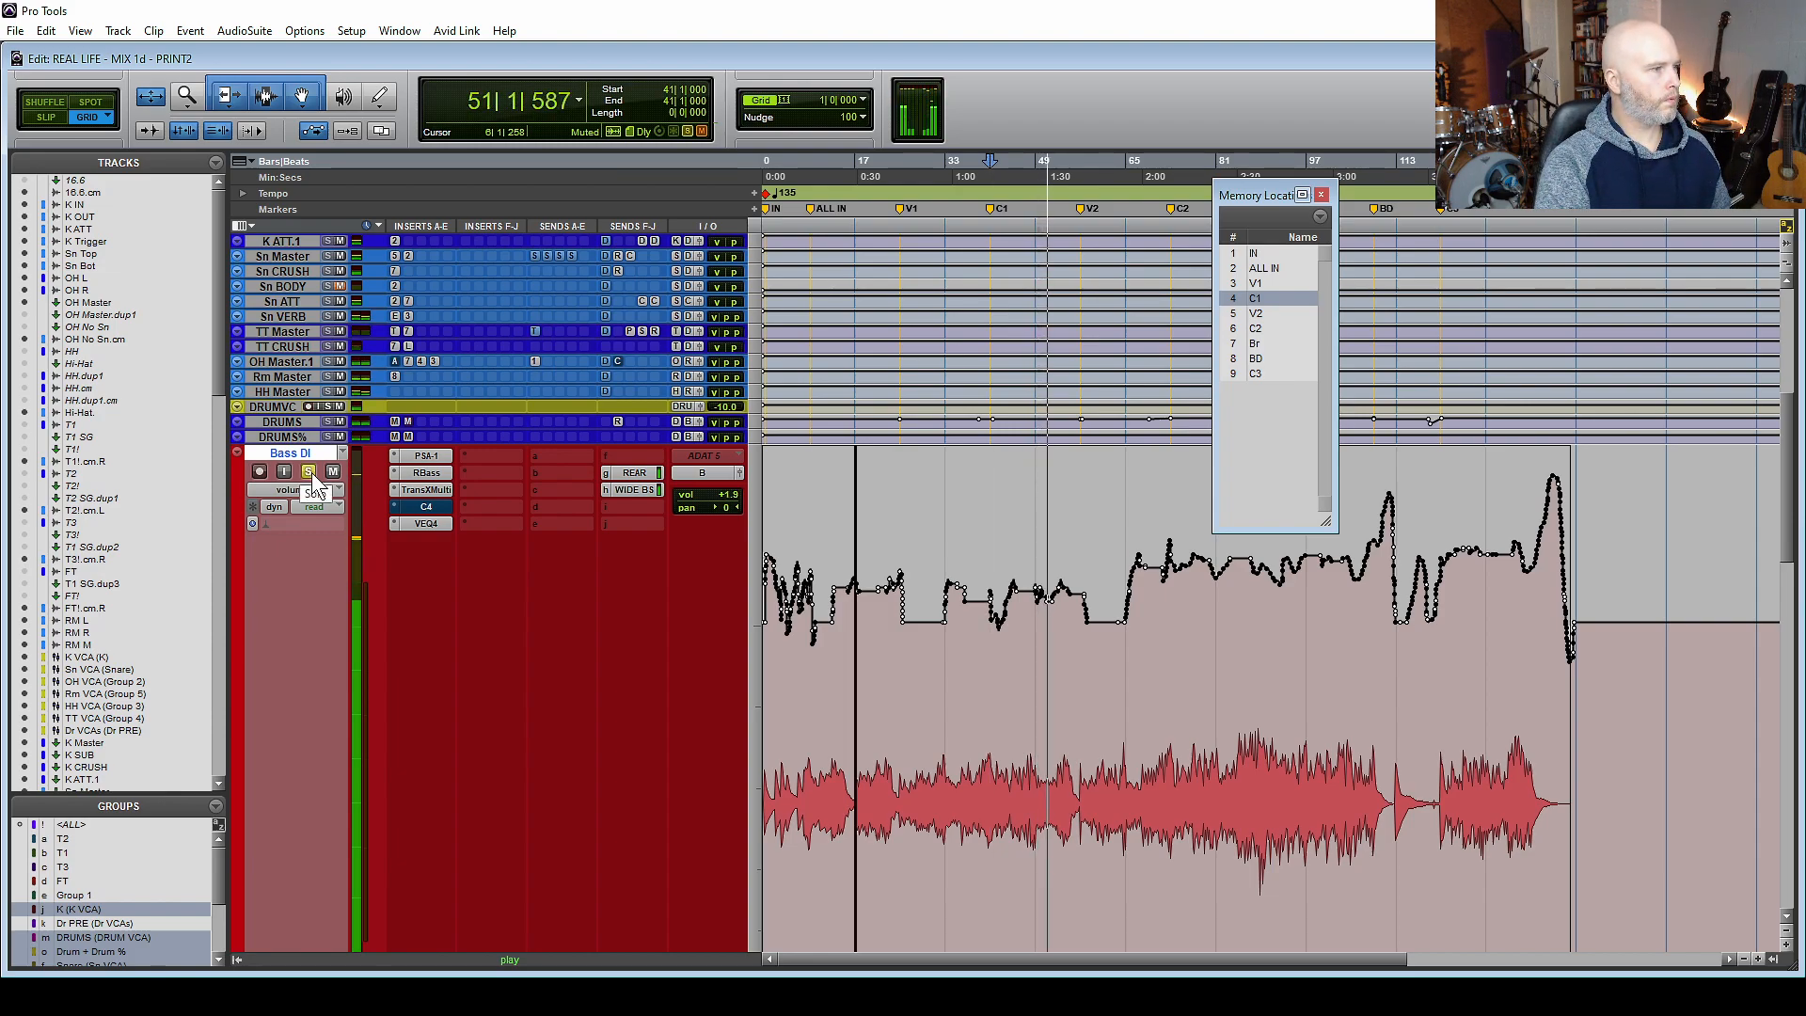
key(space)
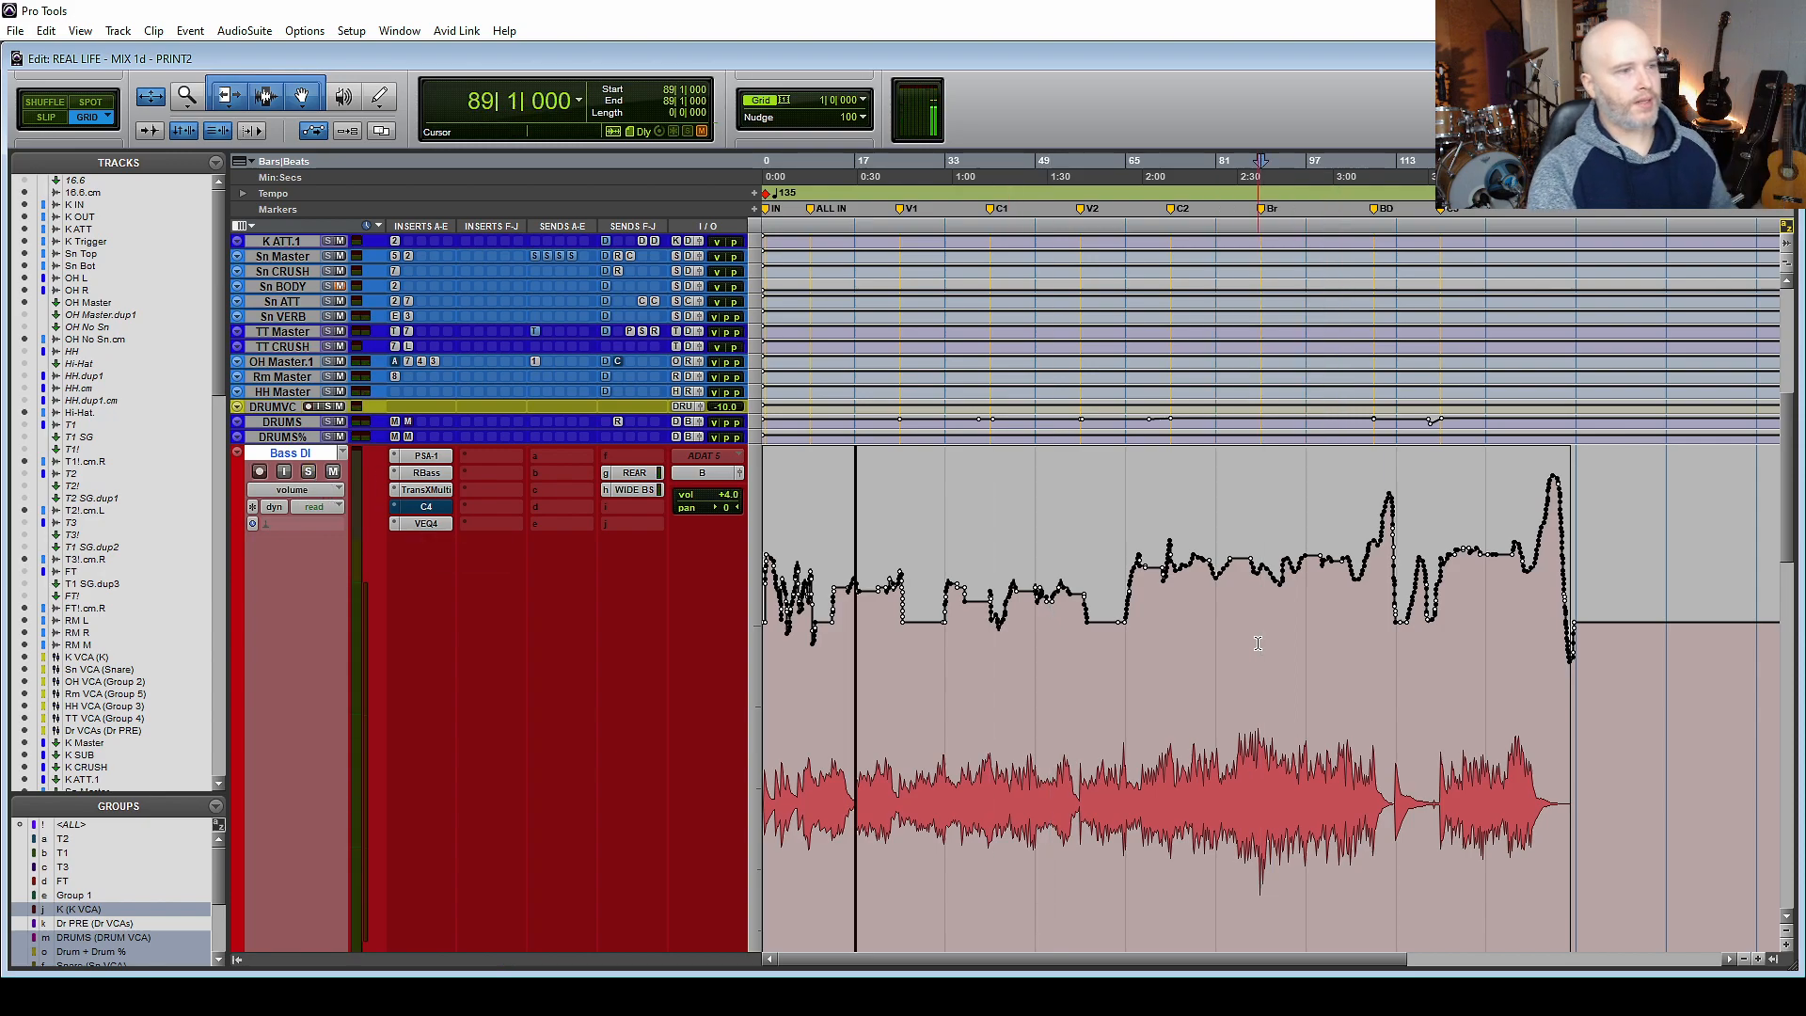
Play from the Br marker while switching the Bass DI track's solo on and off against the full mix.
click(308, 471)
key(space)
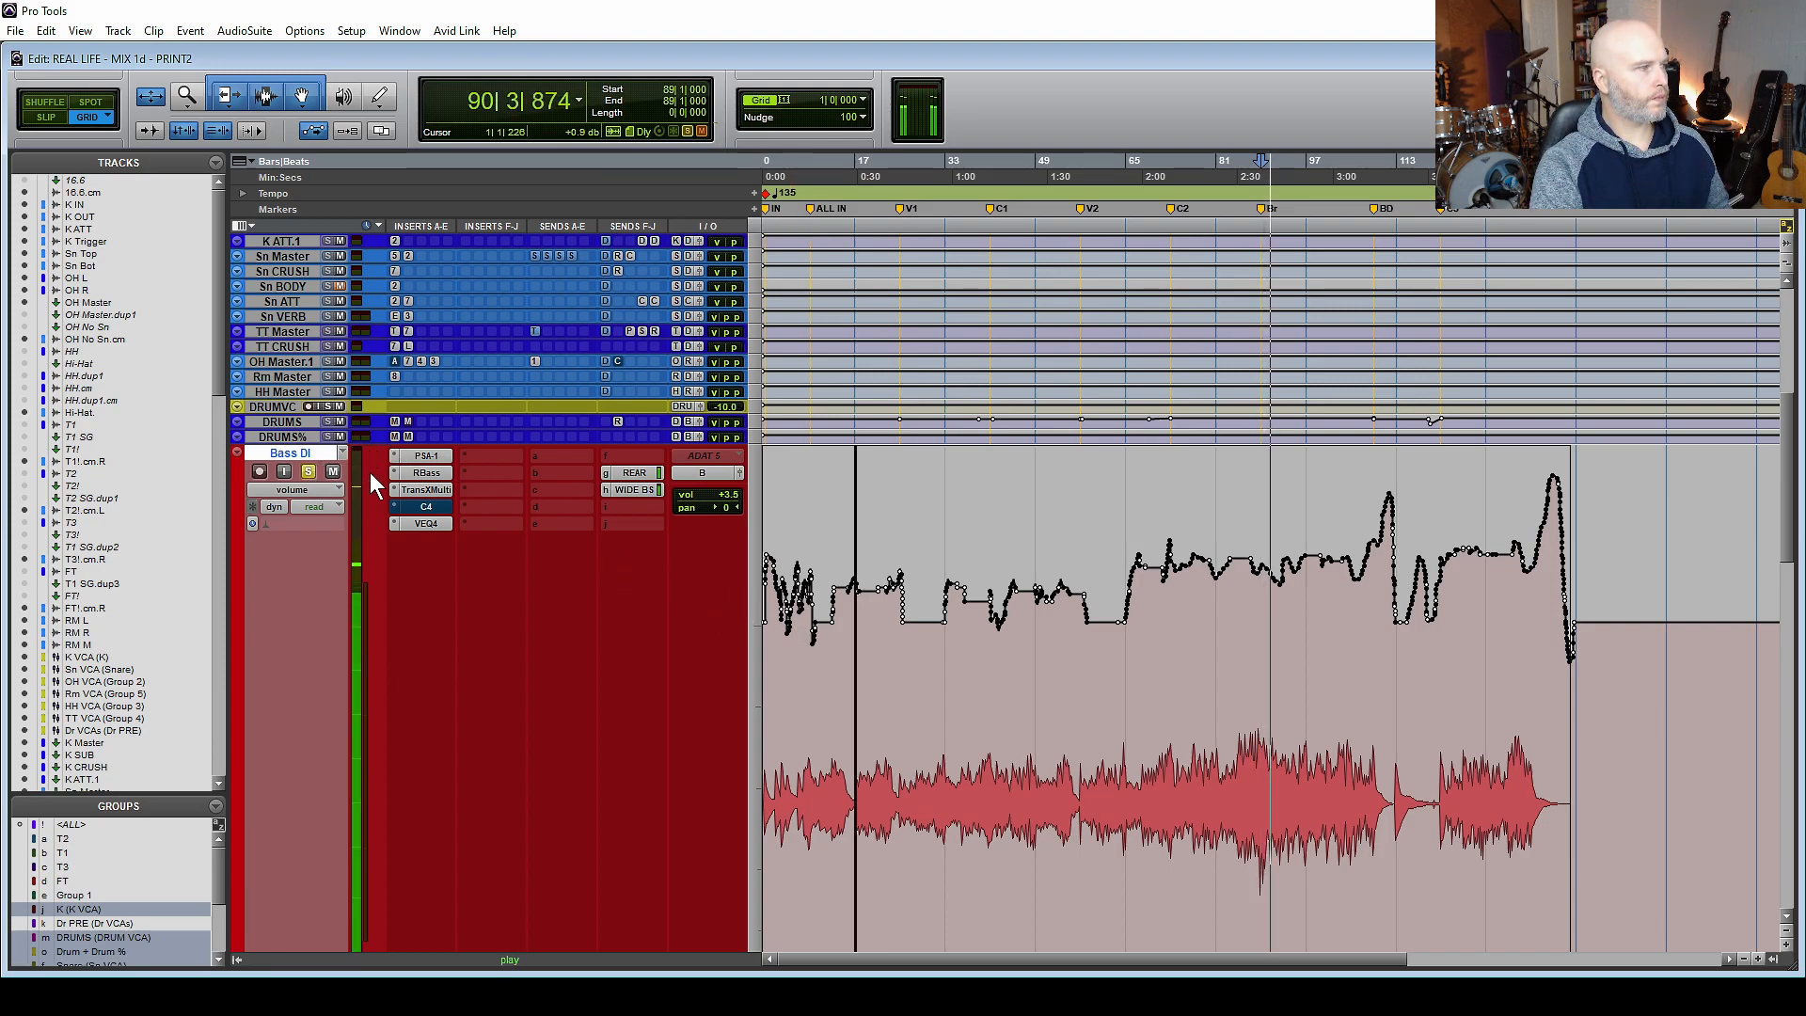
click(307, 472)
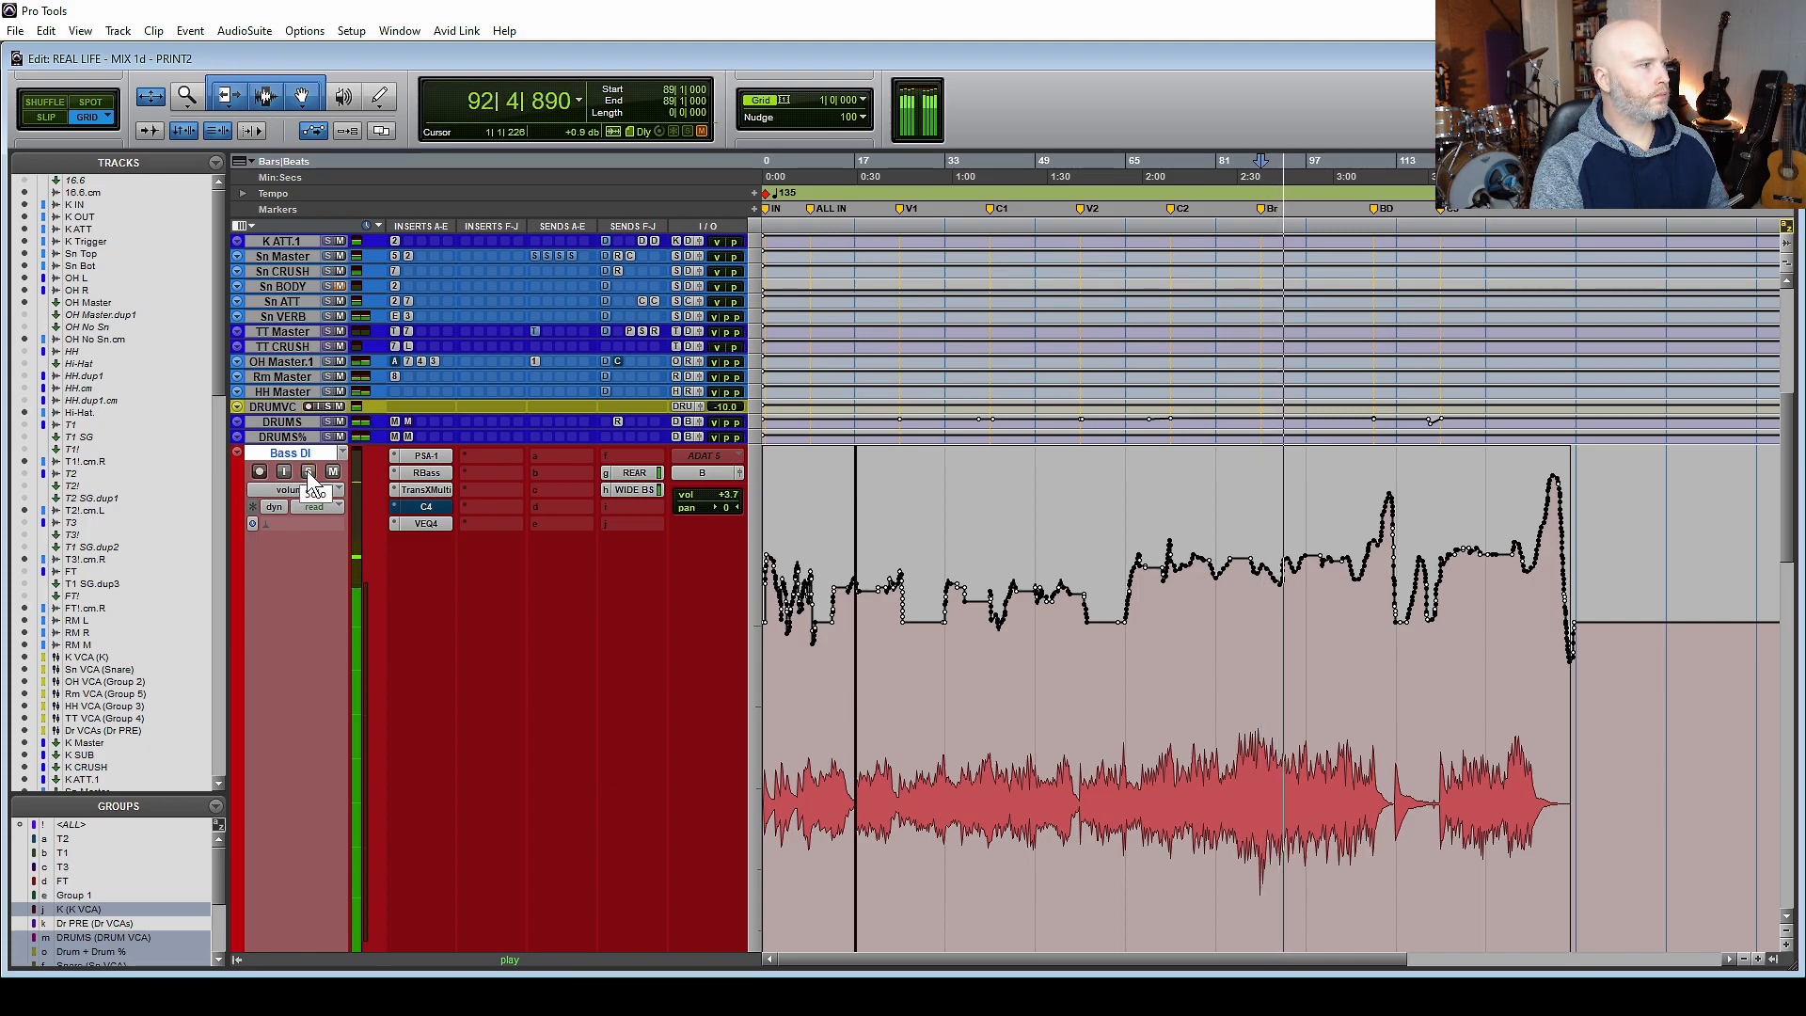
click(308, 472)
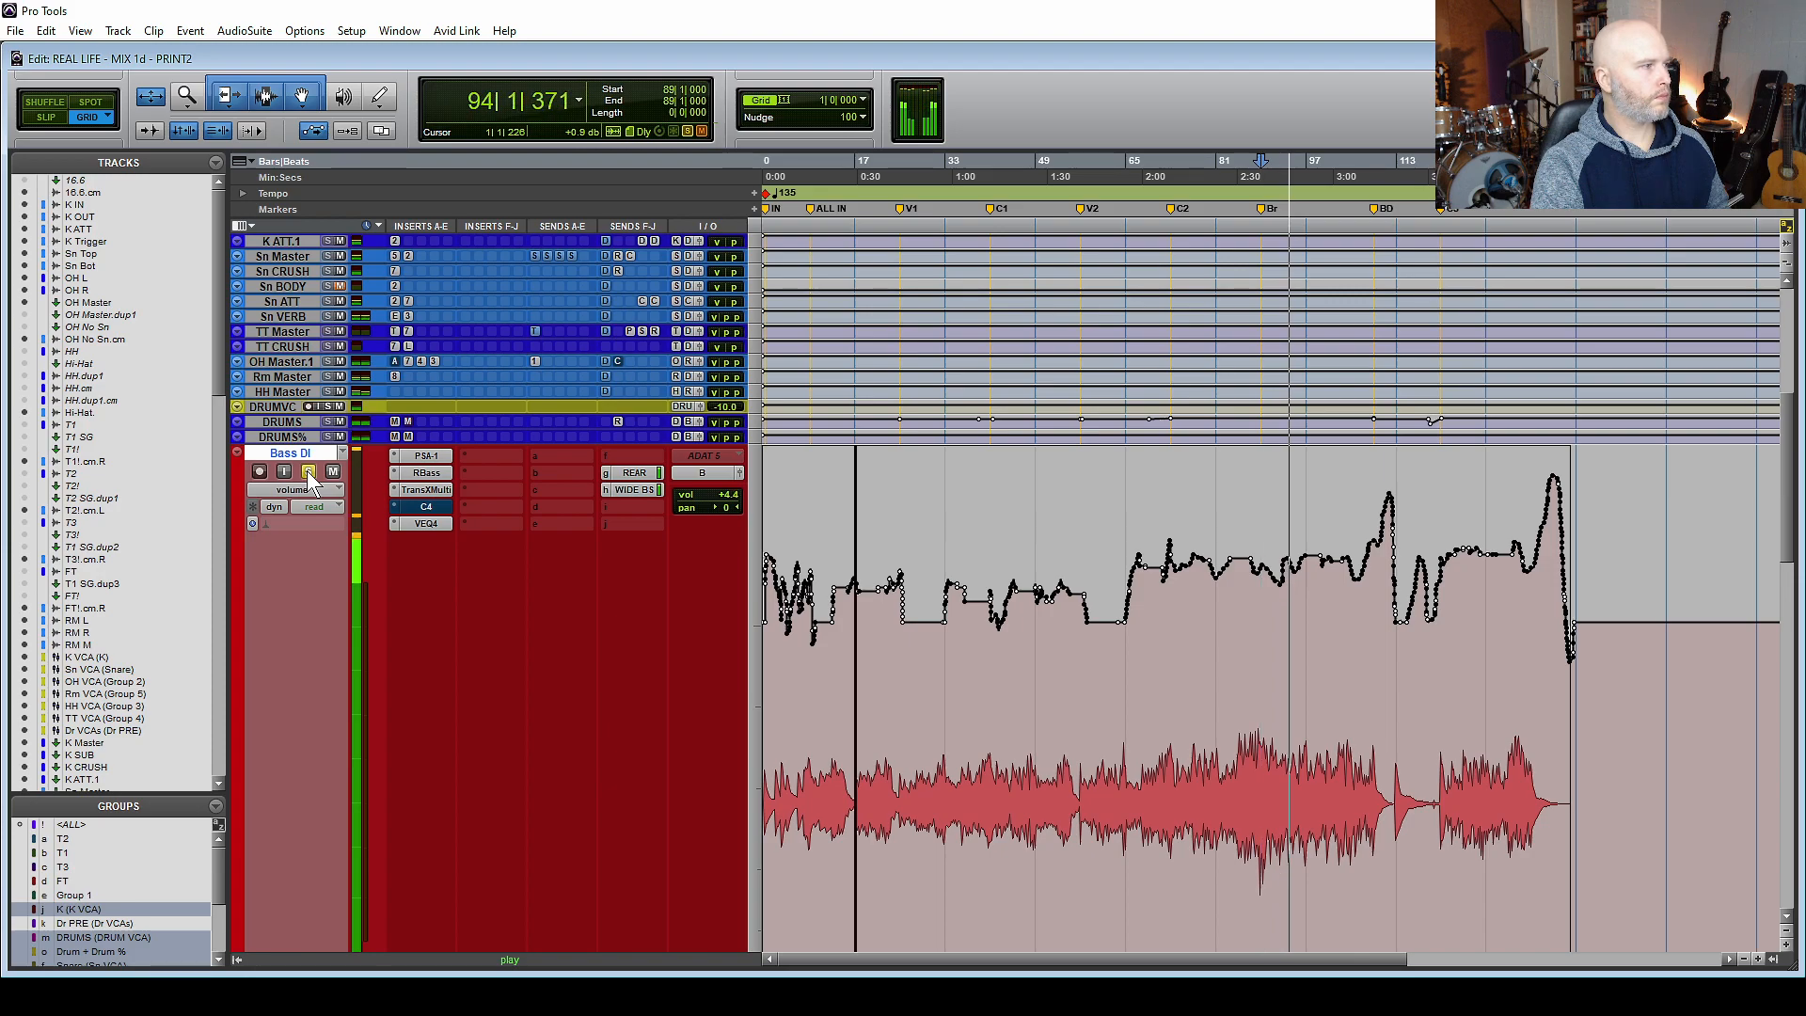
click(308, 471)
click(308, 471)
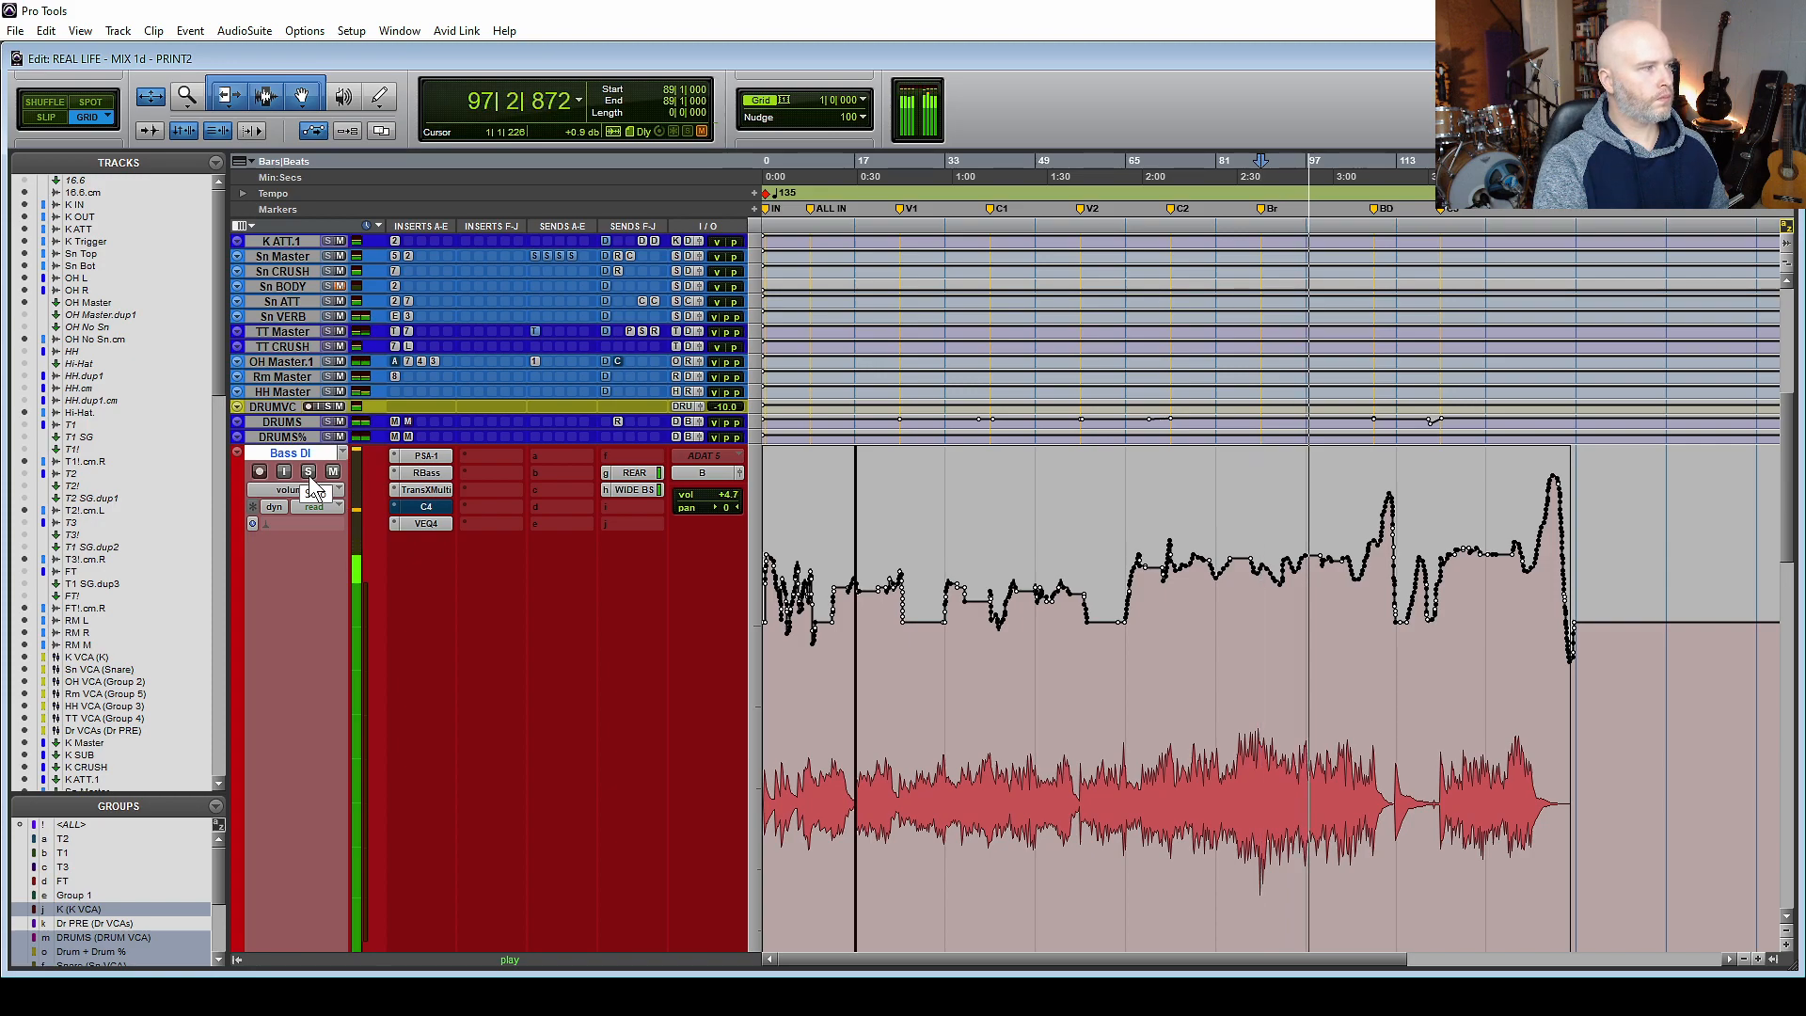
key(space)
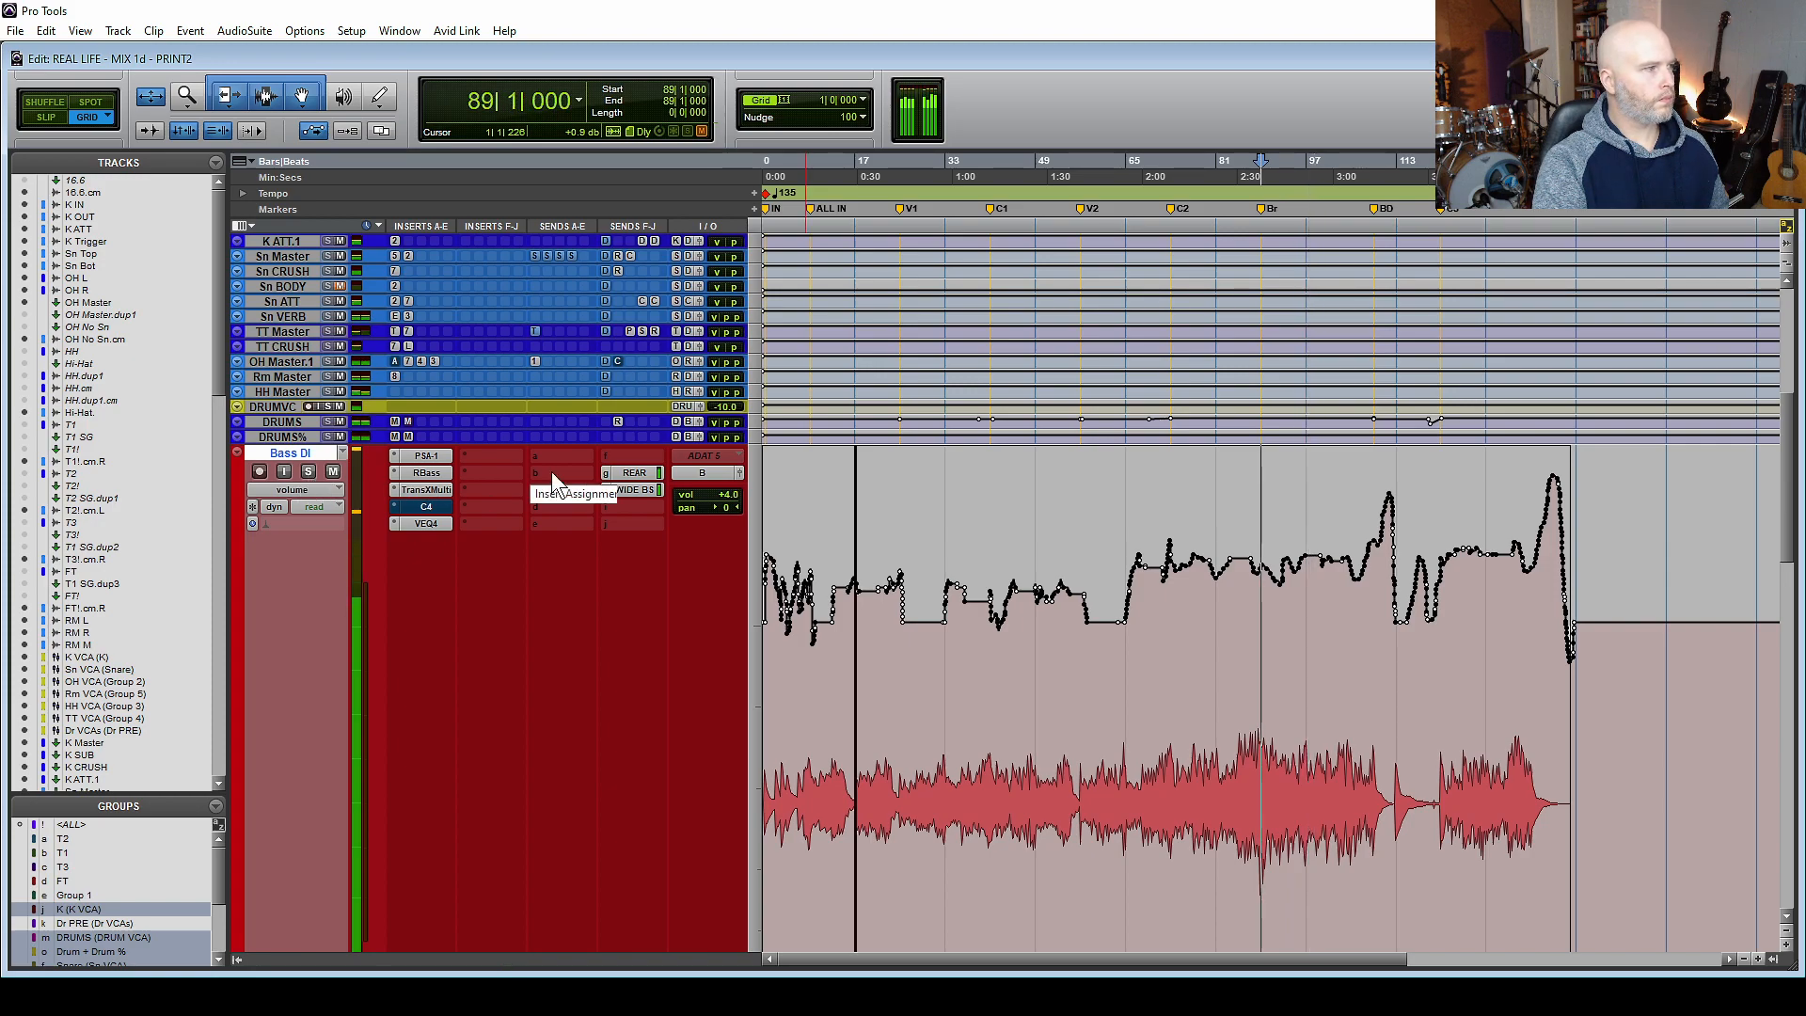
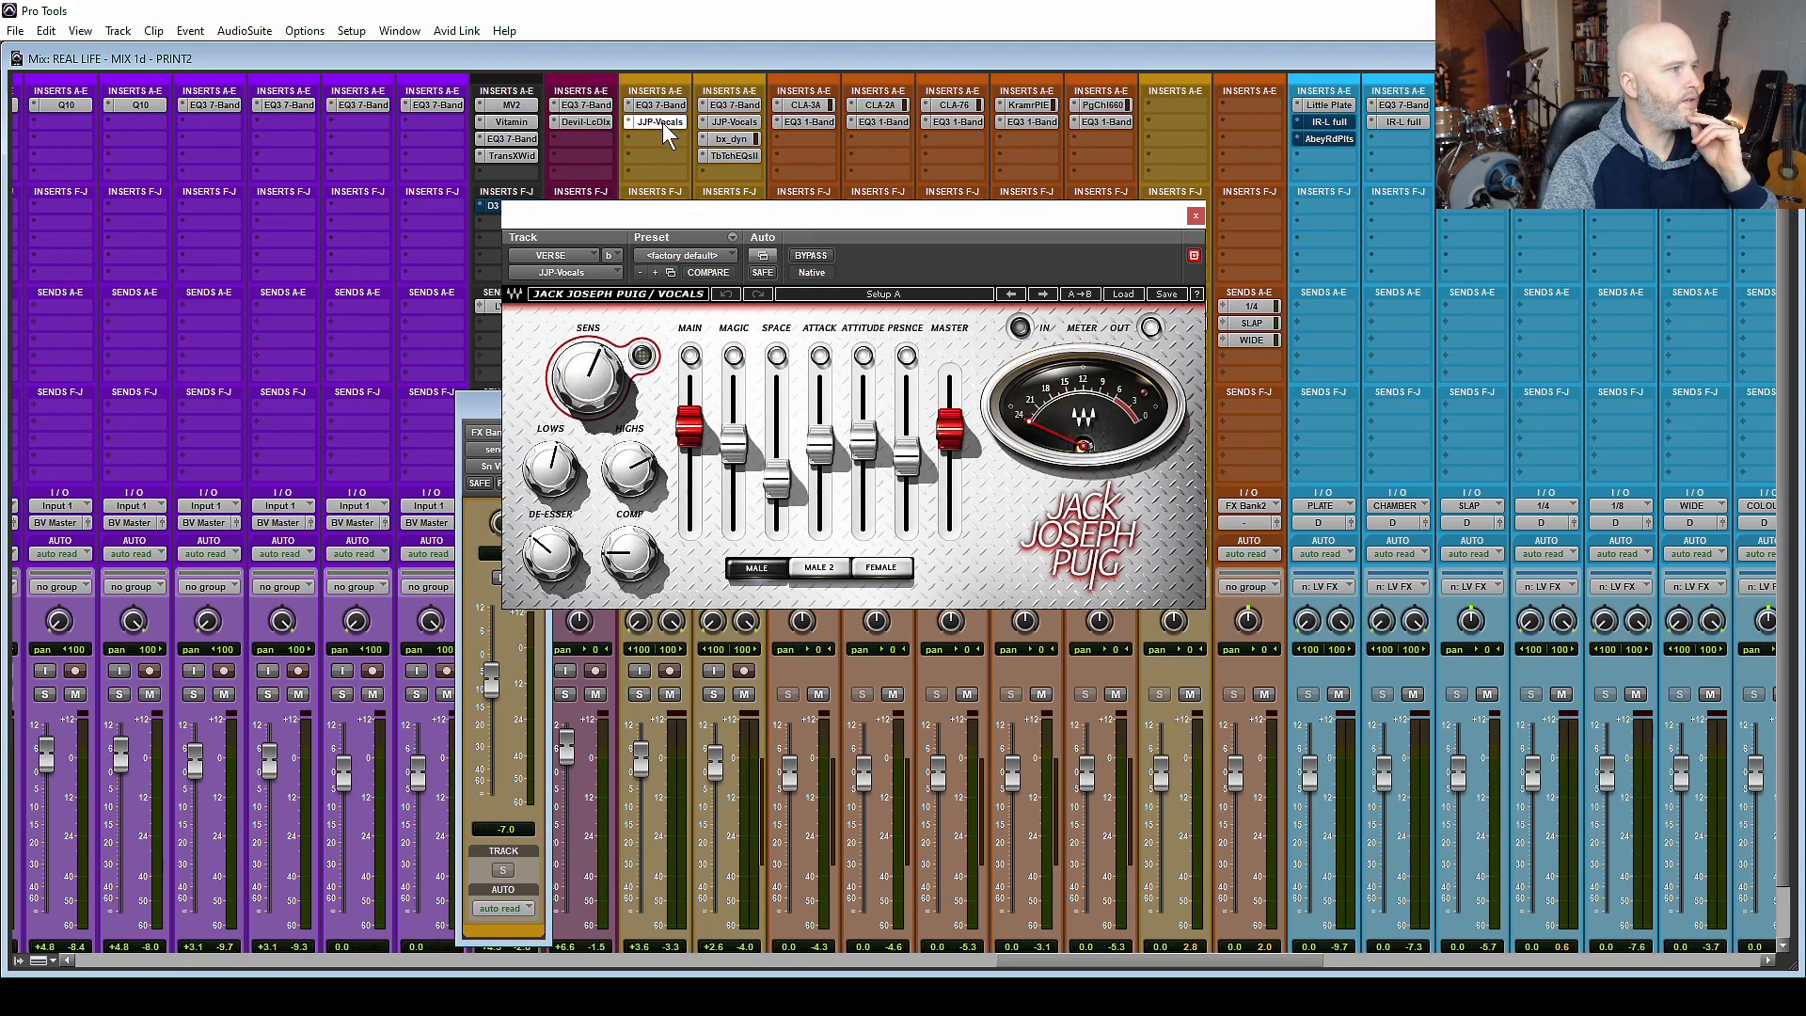
Close the JJP-Vocals plug-in and inspect the EffectRack insert with its Tiled Room preset on the Sn VERB track.
click(1196, 215)
drag(1092, 960, 423, 905)
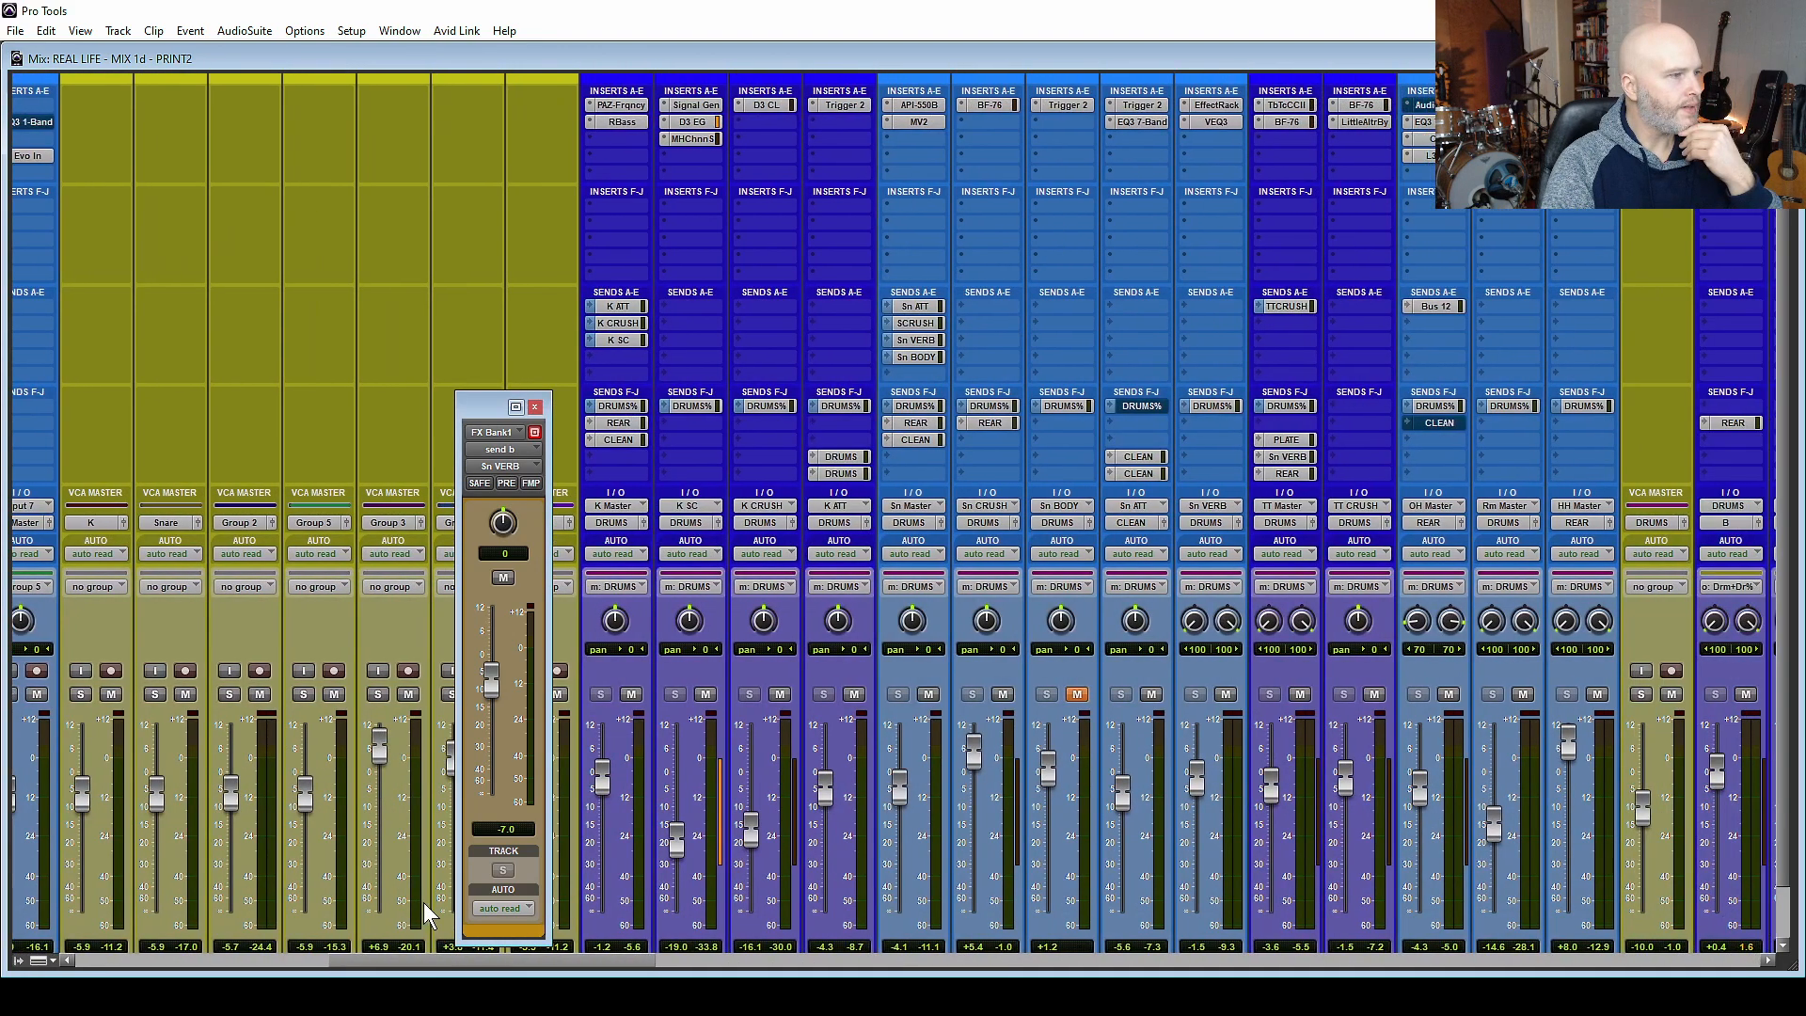
scroll(826, 433, down, 2)
scroll(1330, 318, up, 1)
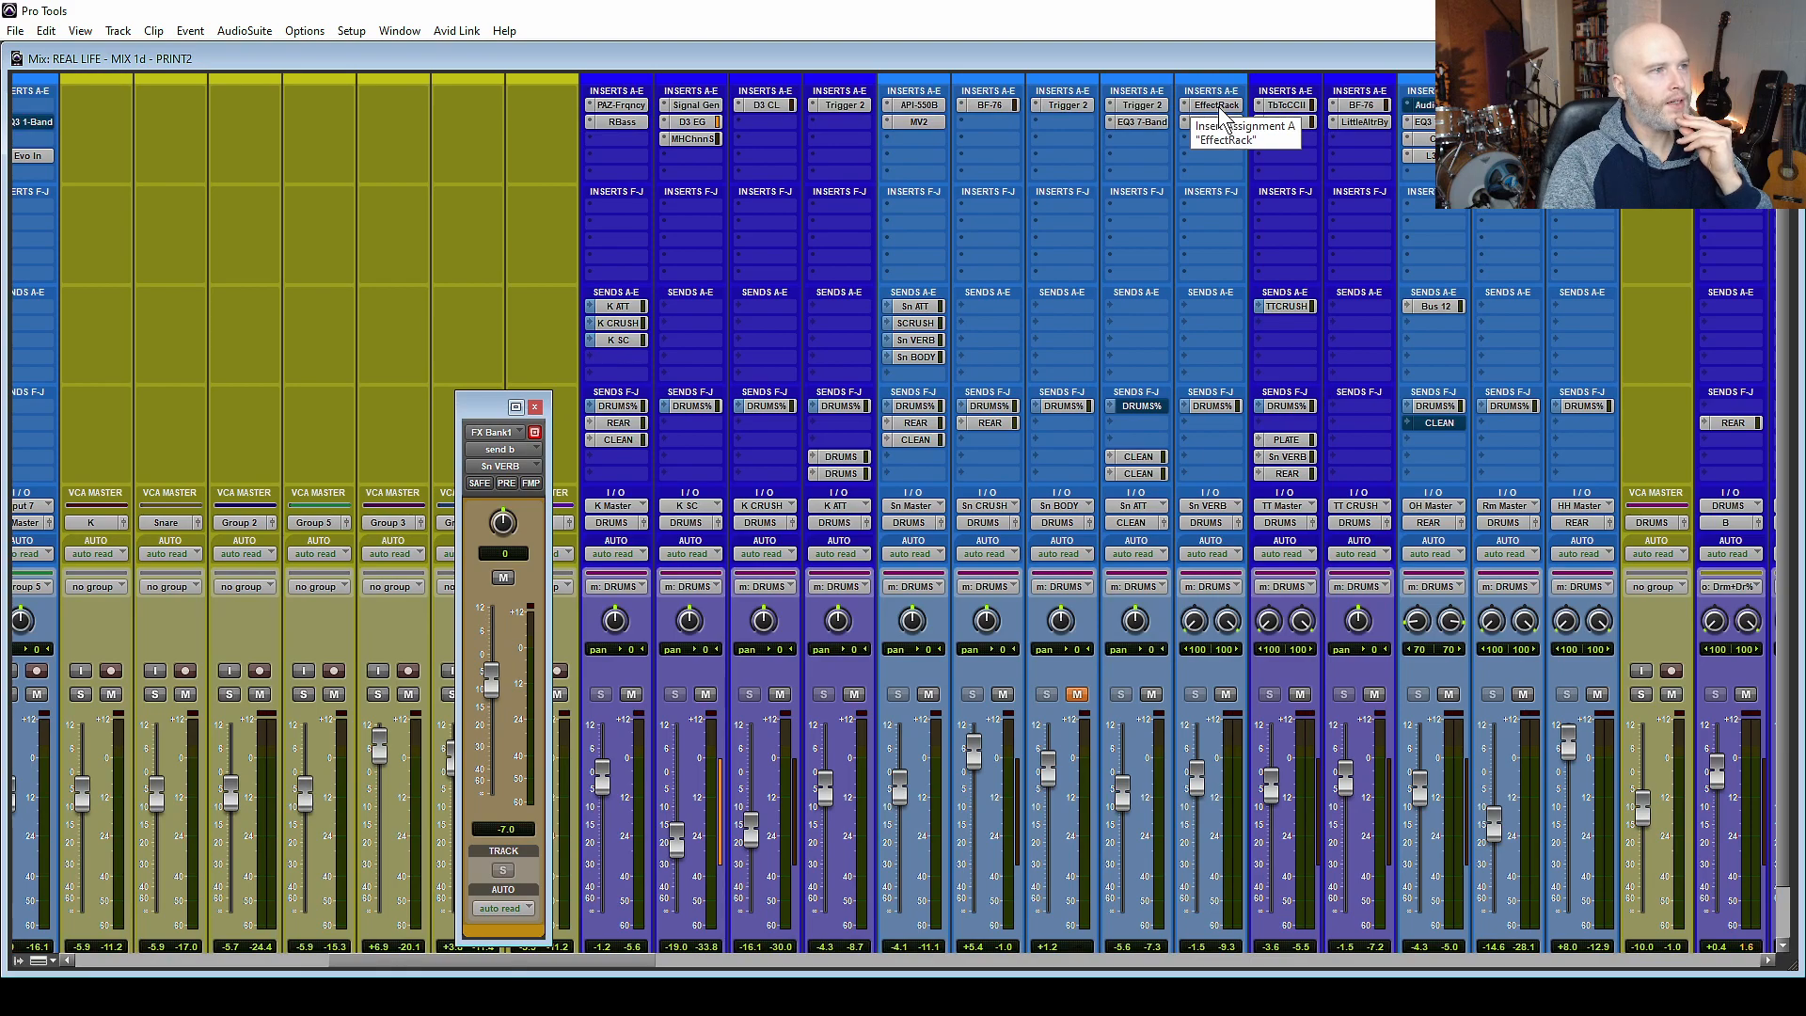
click(1217, 105)
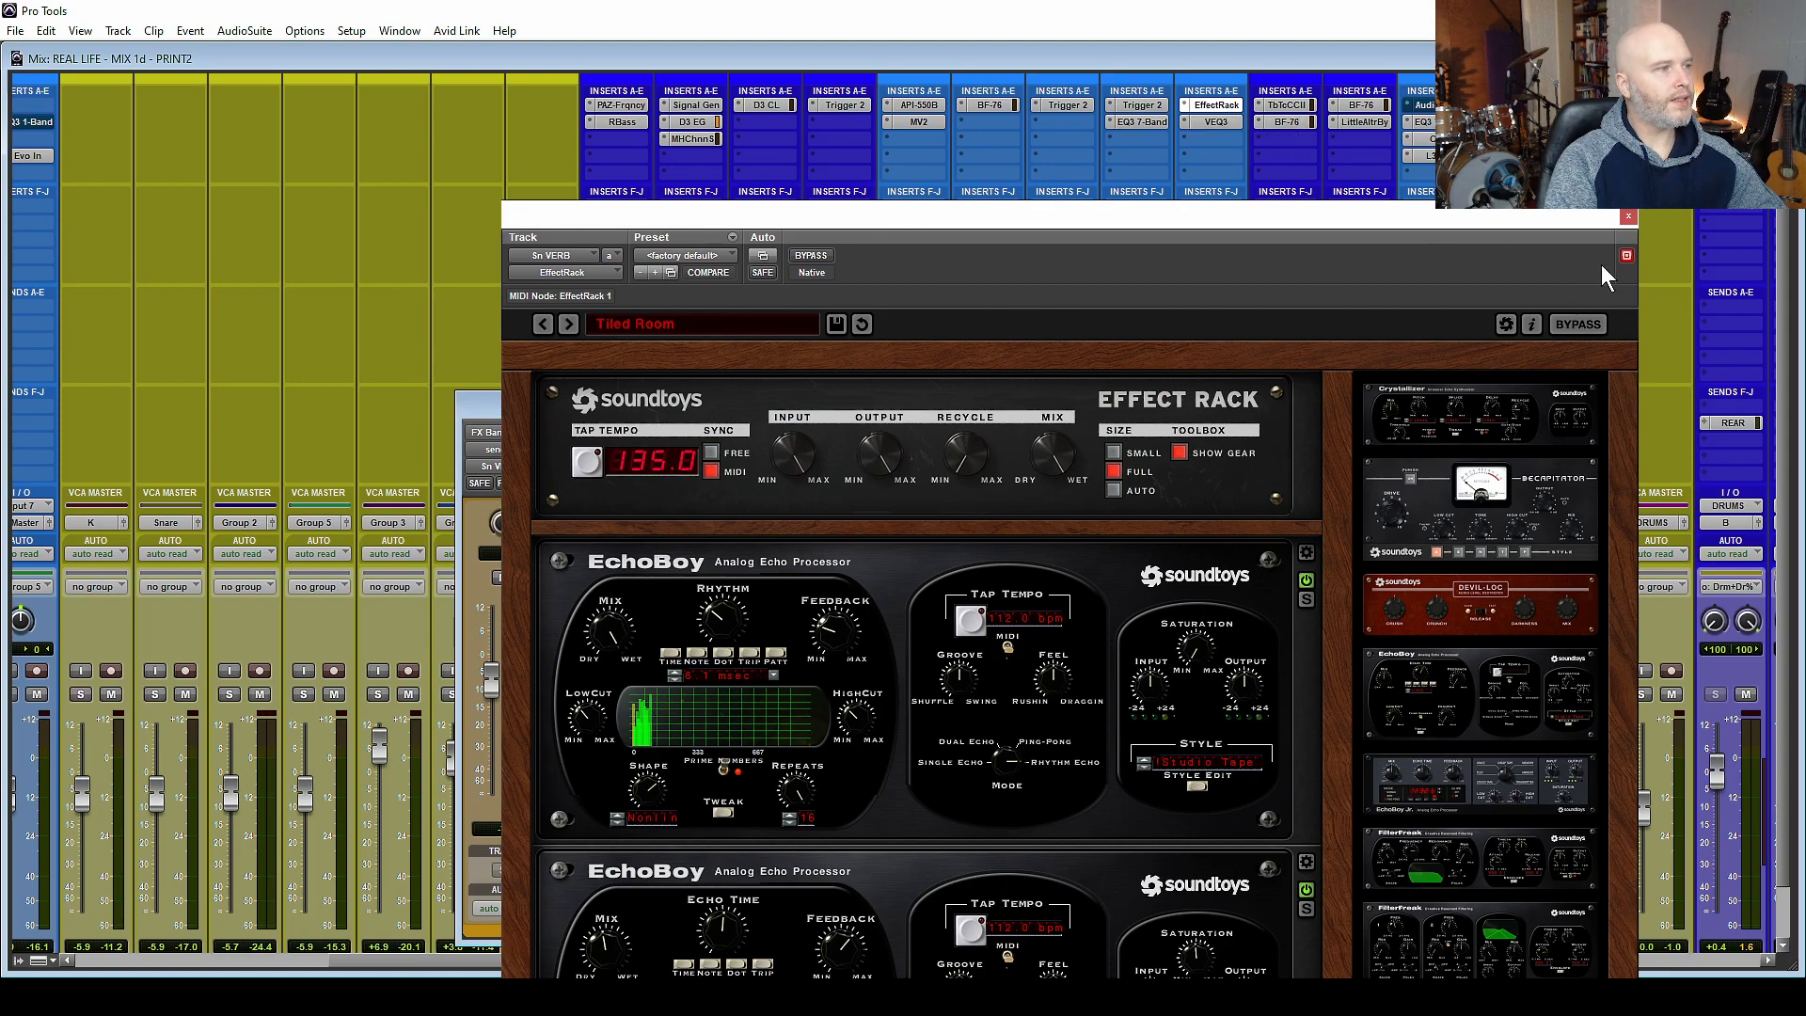
click(1632, 212)
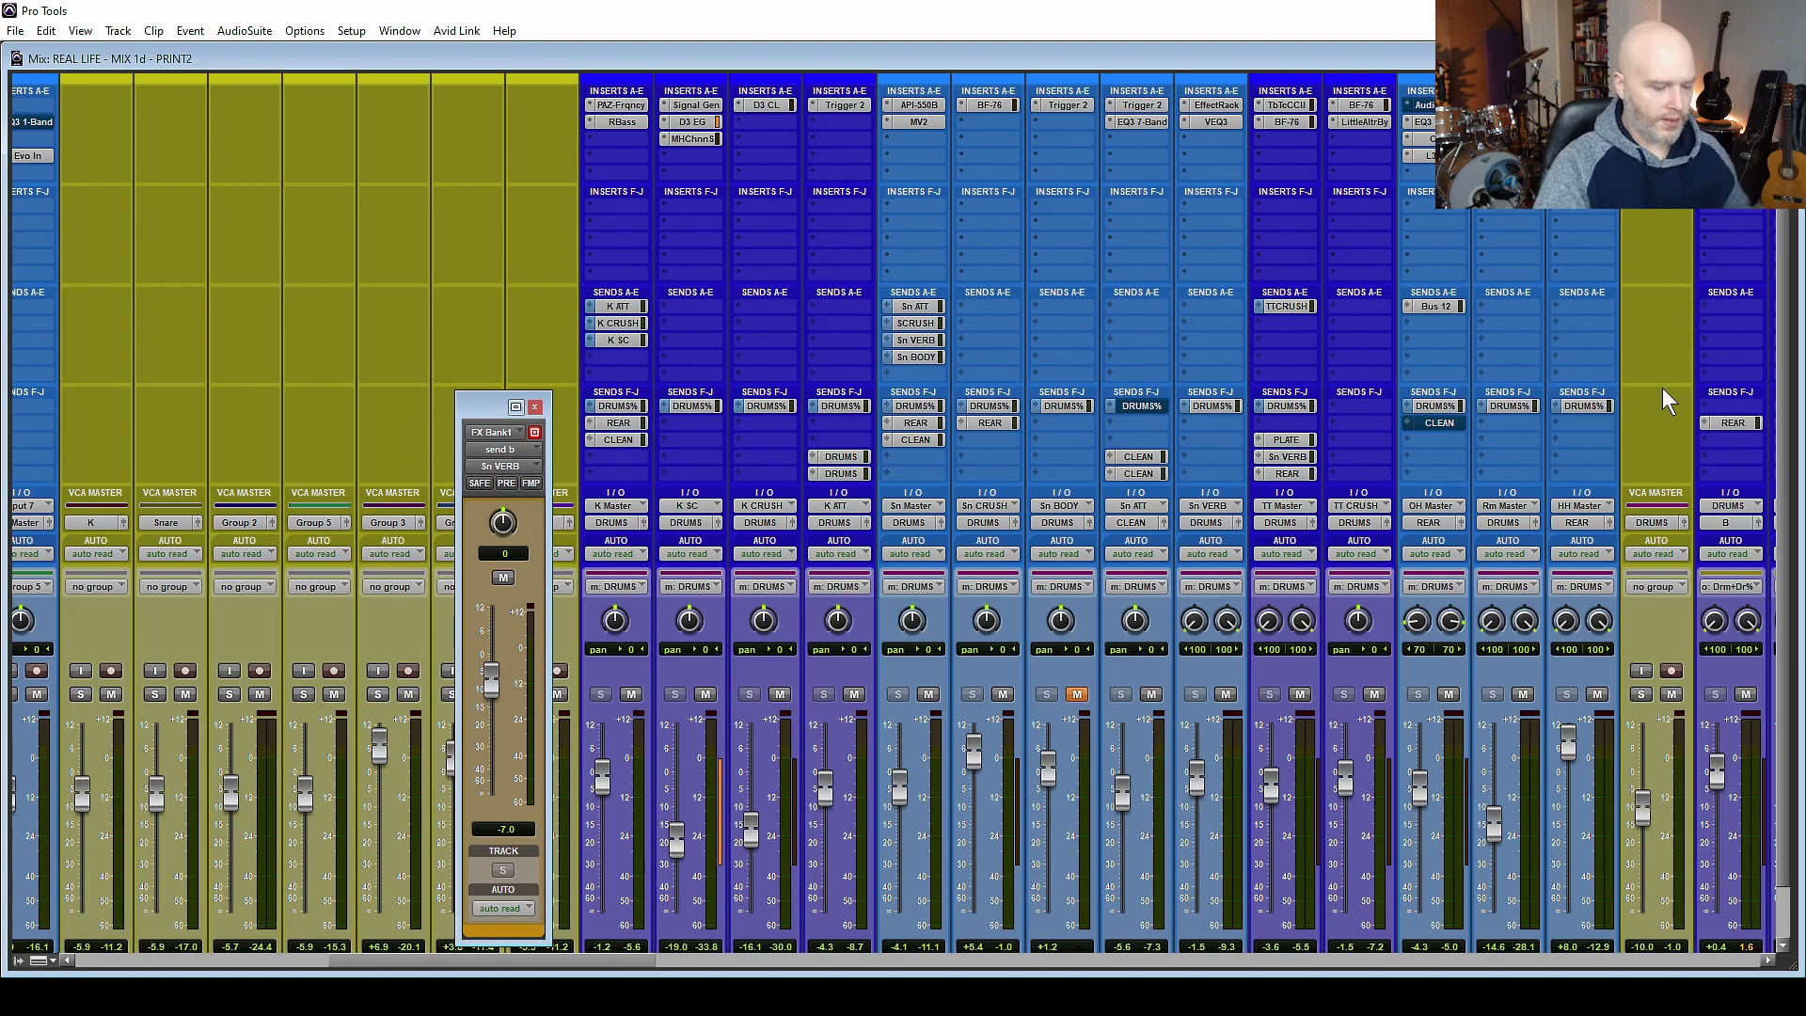
Play from the V1 marker with the lead vocal track that feeds FX Bank1 soloed, and mute the Sn VERB track.
key(ctrl+KP_5)
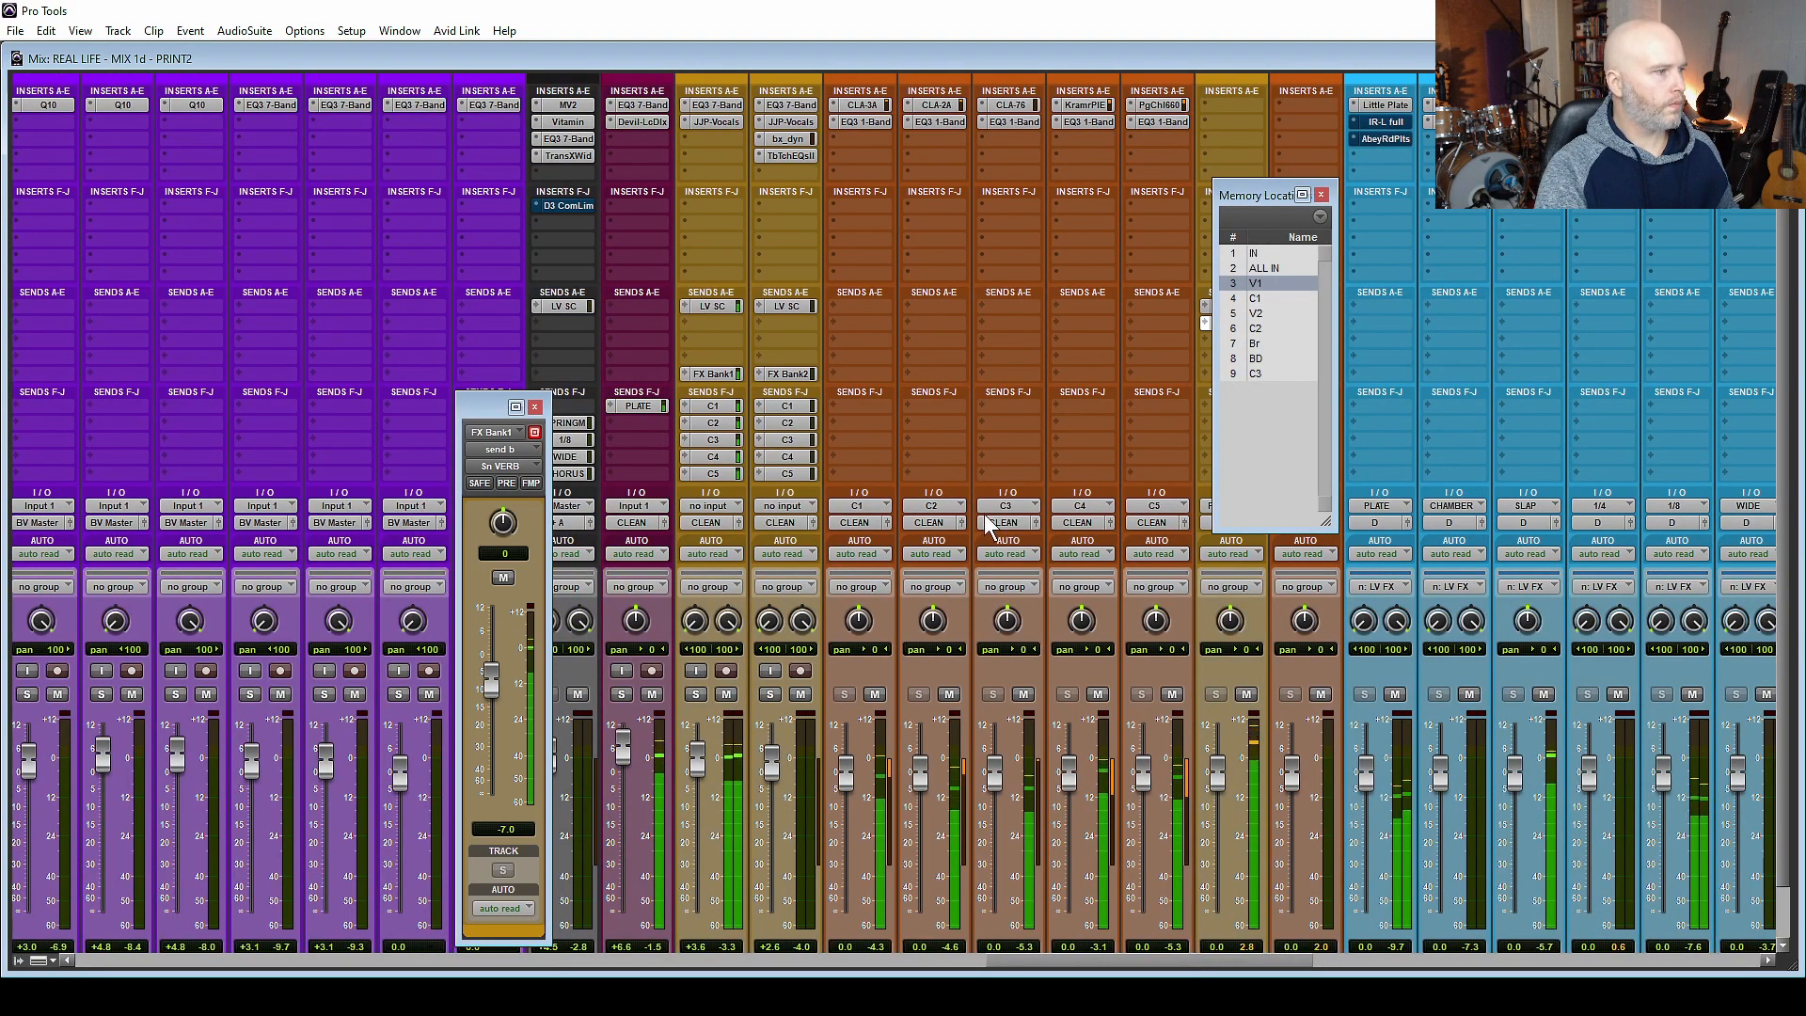
click(696, 694)
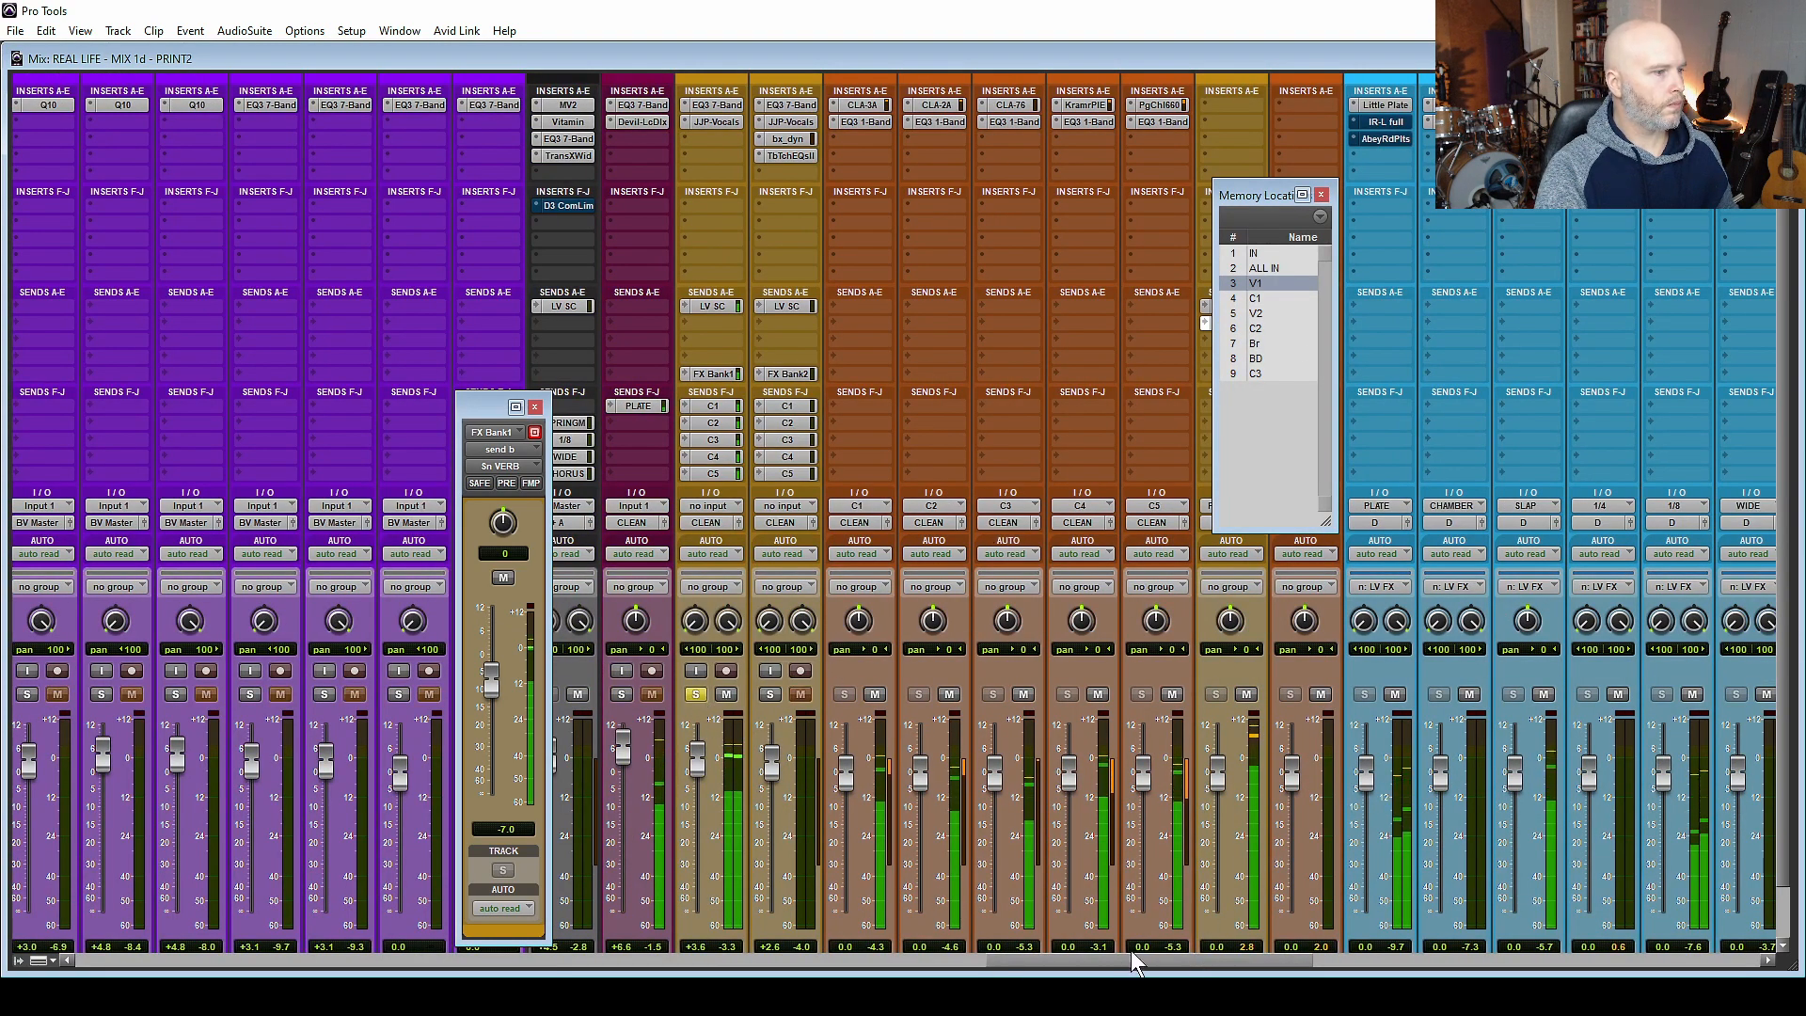
drag(1143, 960, 505, 958)
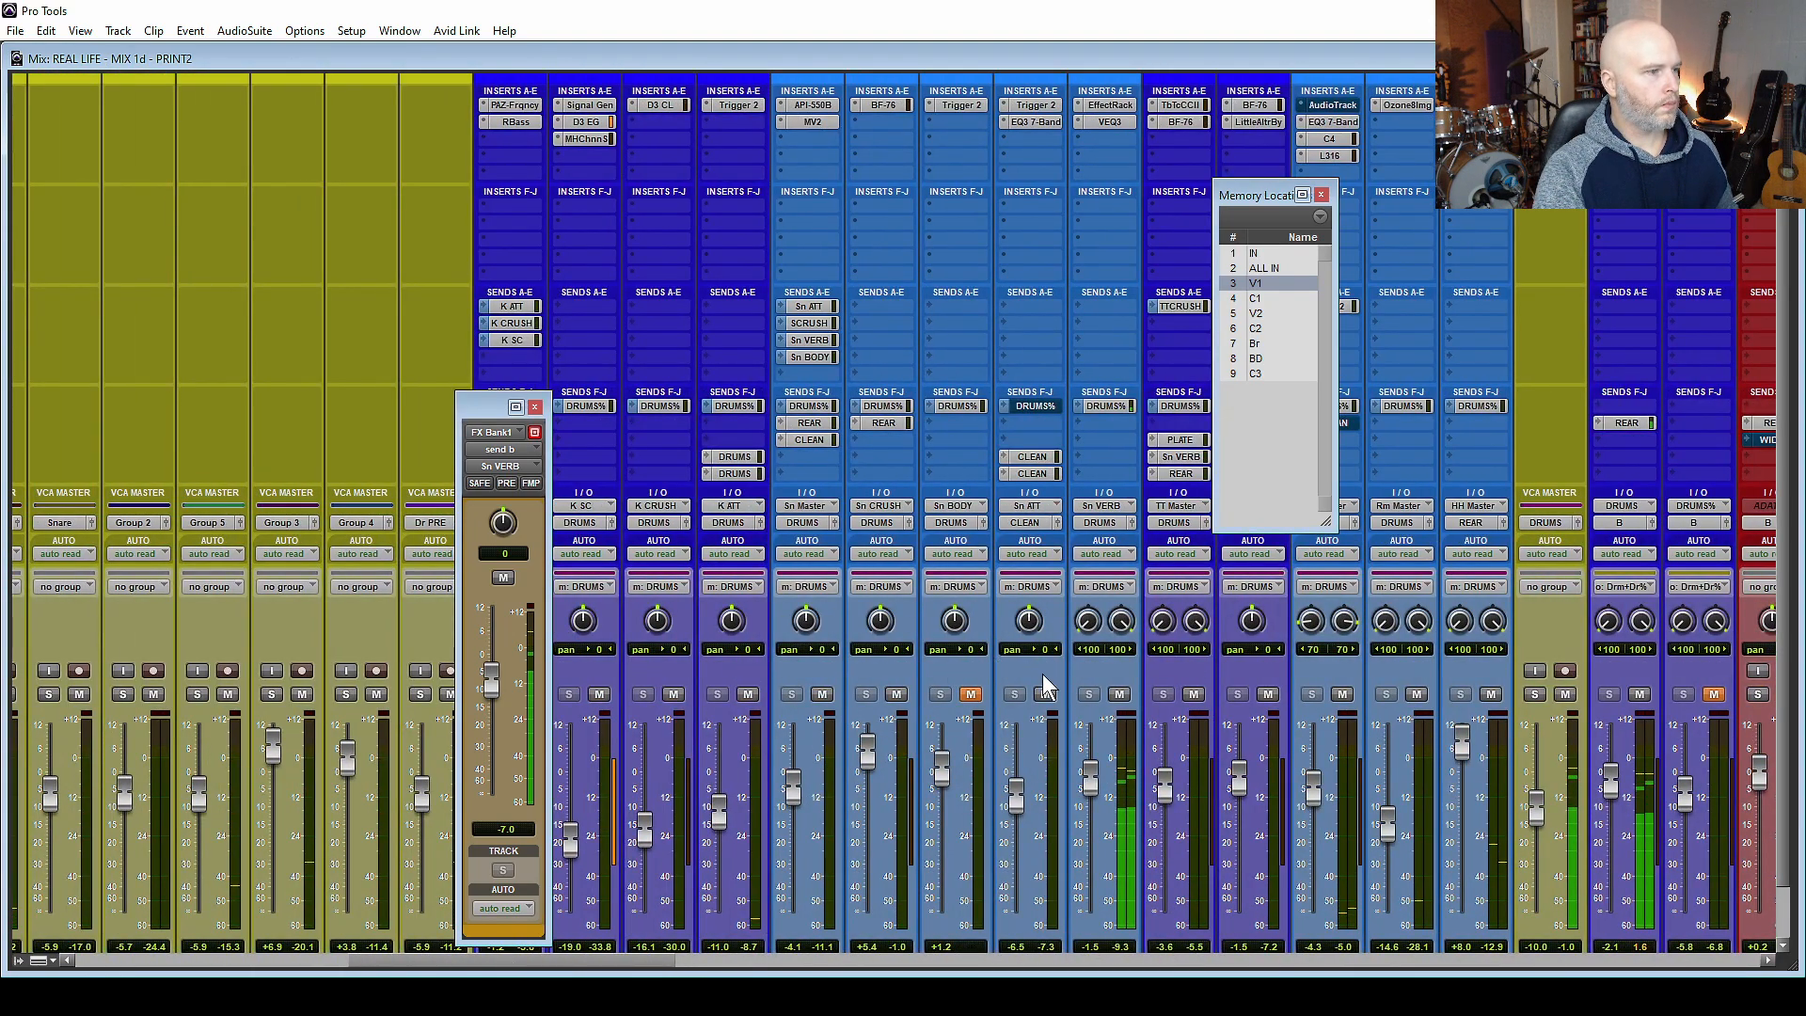
click(1119, 694)
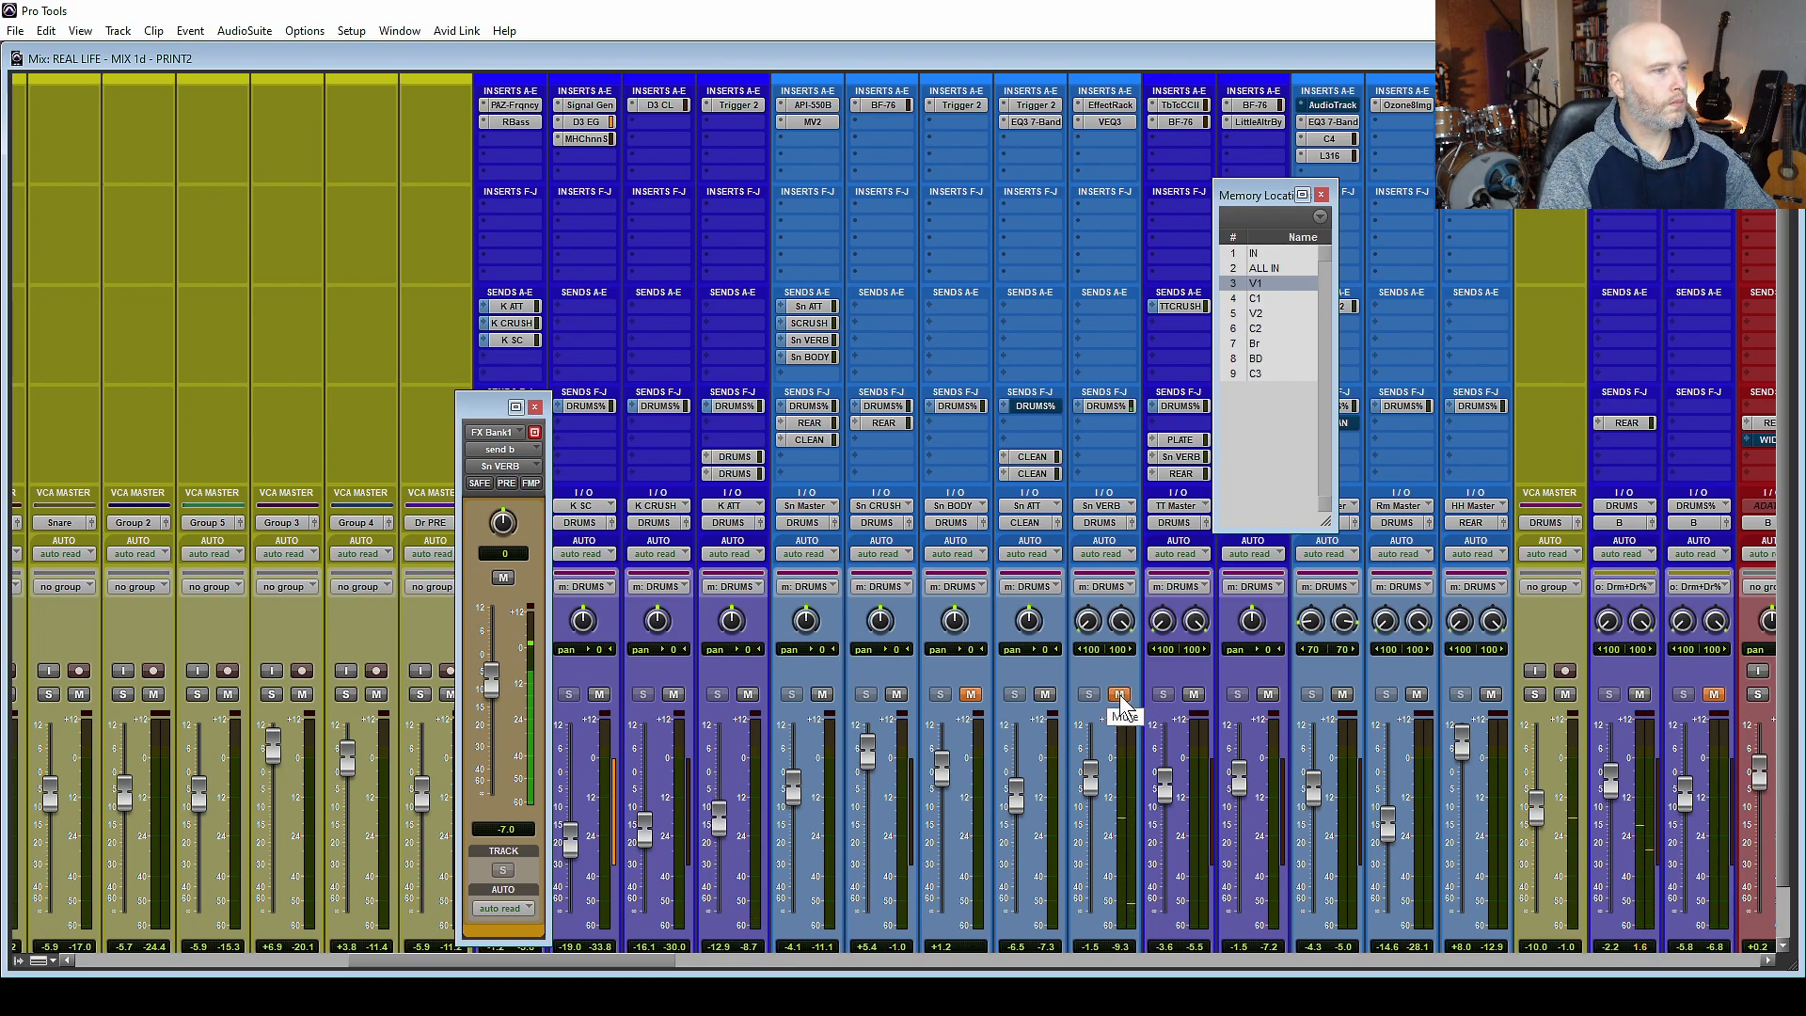
Examine both EchoBoy units in the Sn VERB track's EffectRack insert, and close the plug-in.
click(1110, 104)
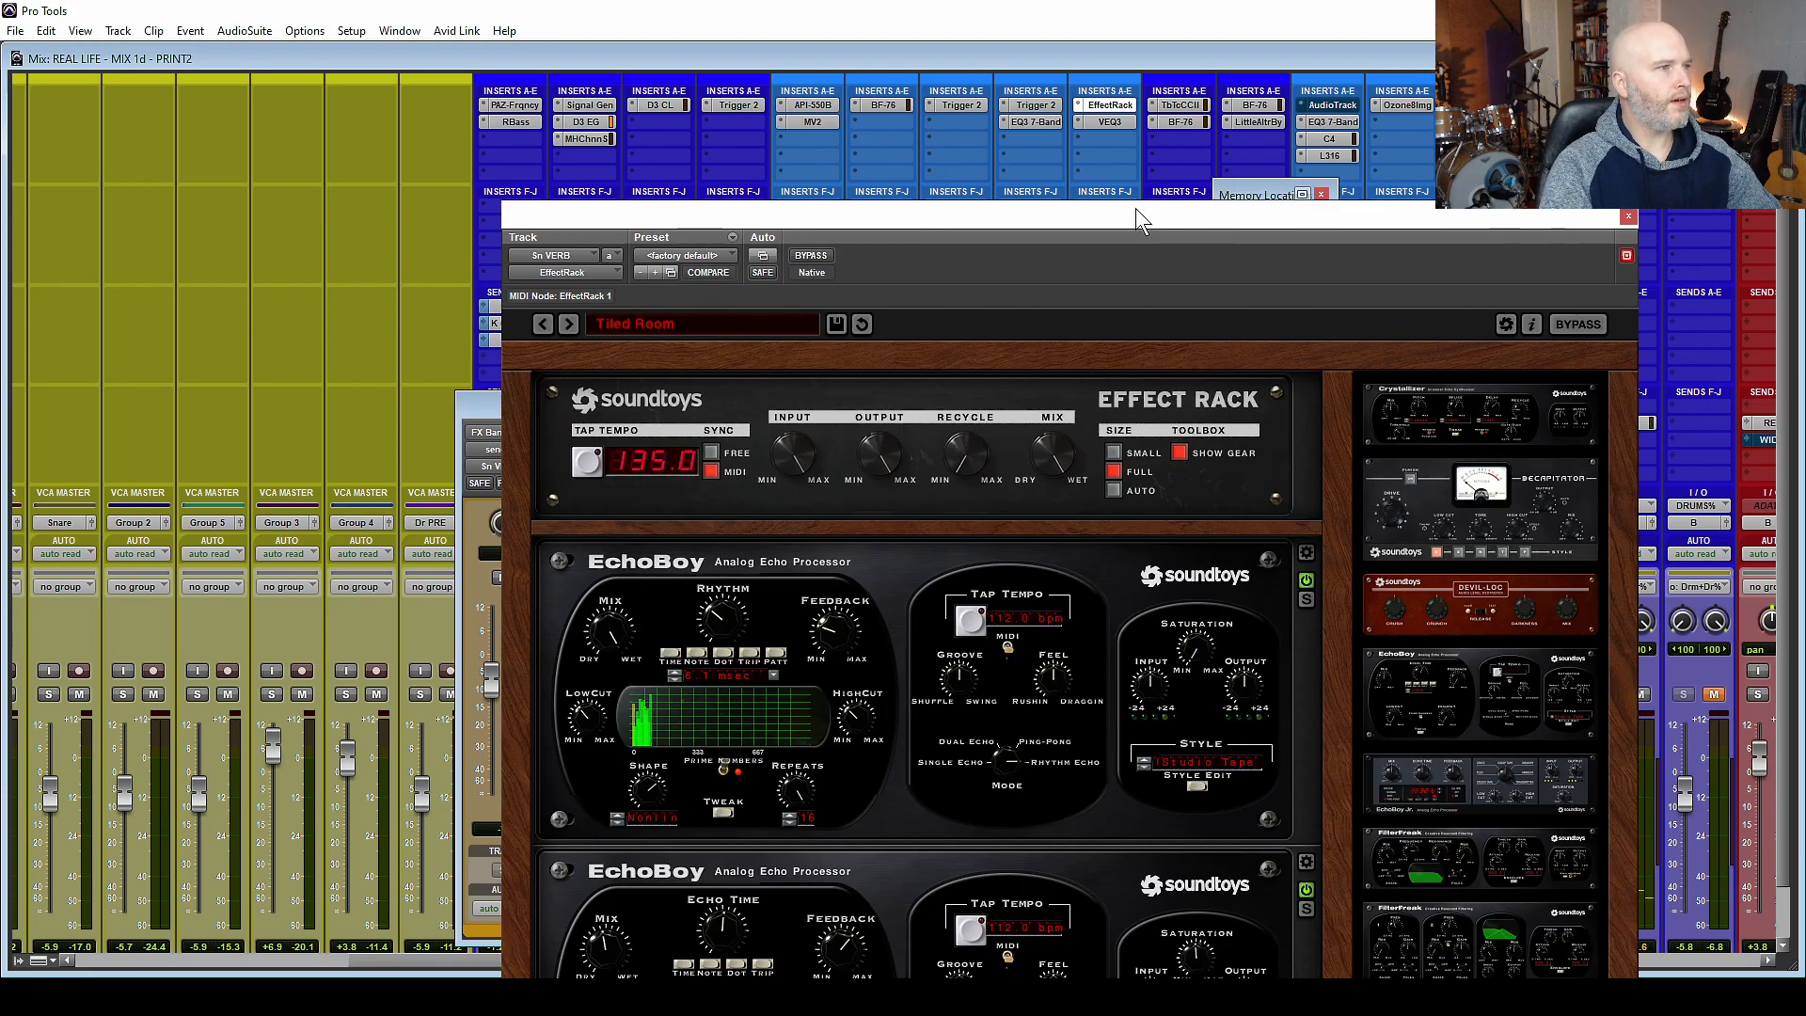
drag(1136, 209, 1059, 9)
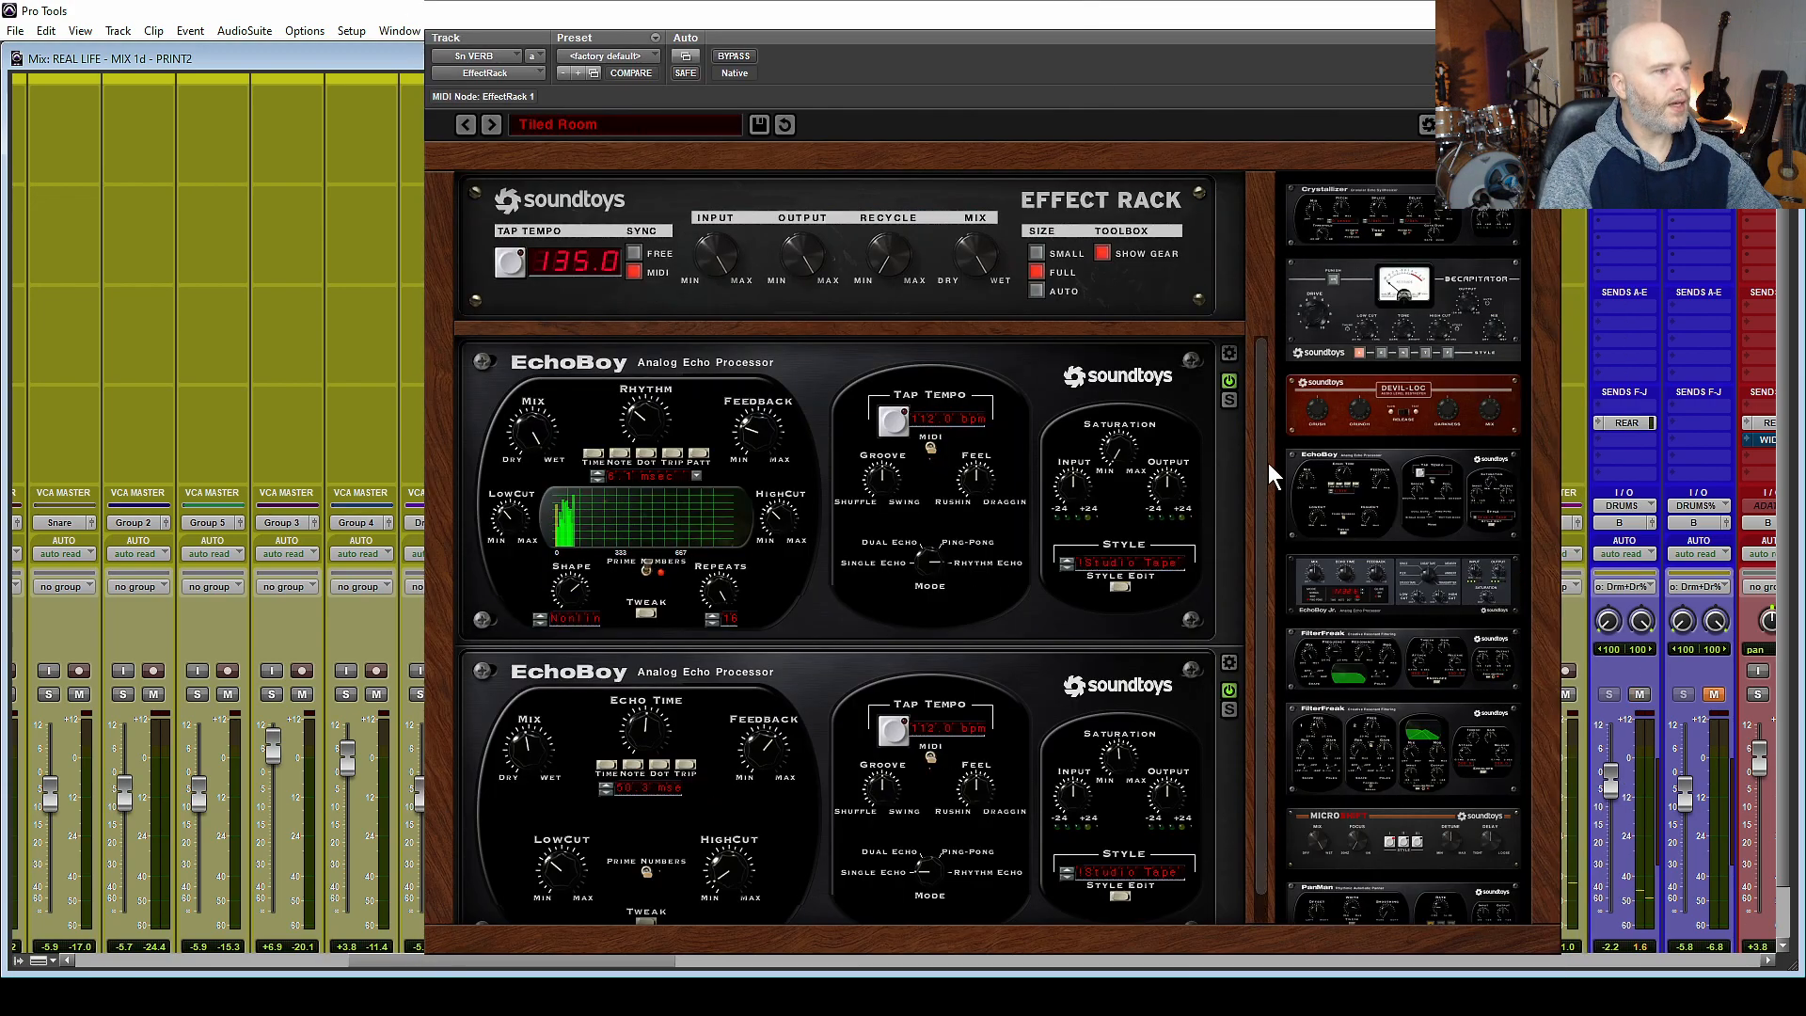
drag(1263, 460, 1235, 390)
scroll(1239, 405, down, 1)
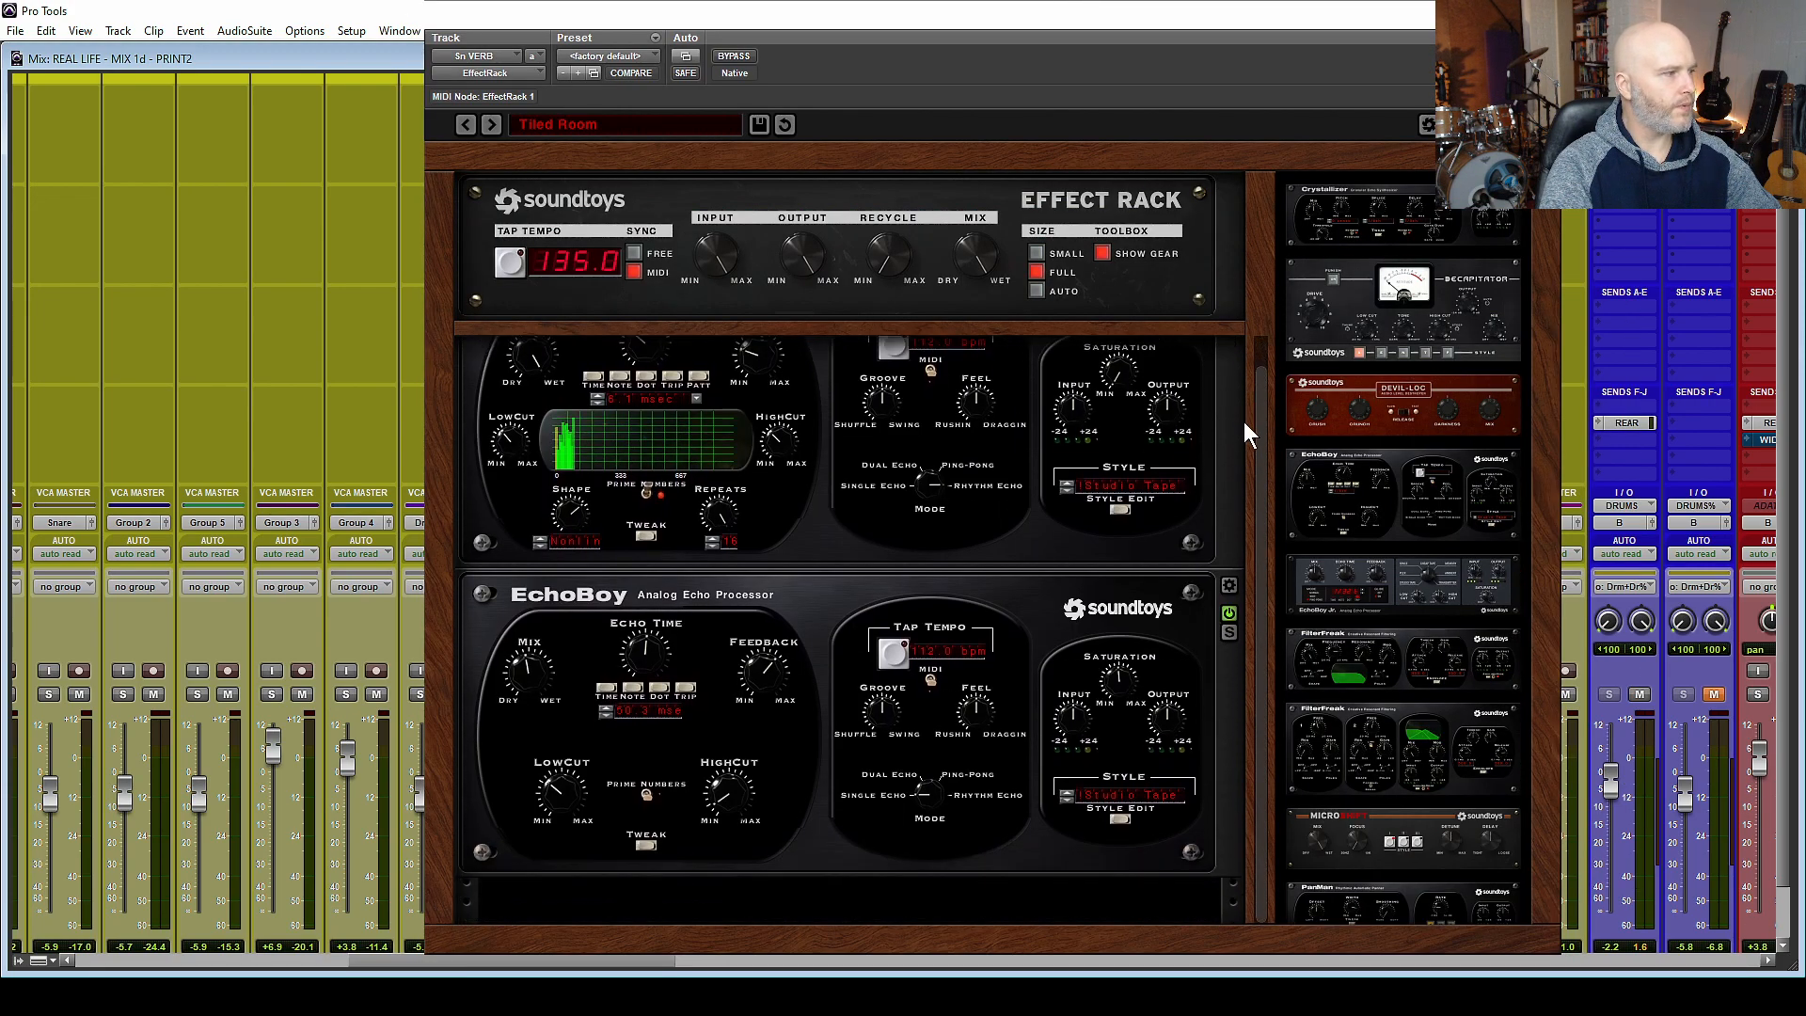
scroll(1261, 449, up, 1)
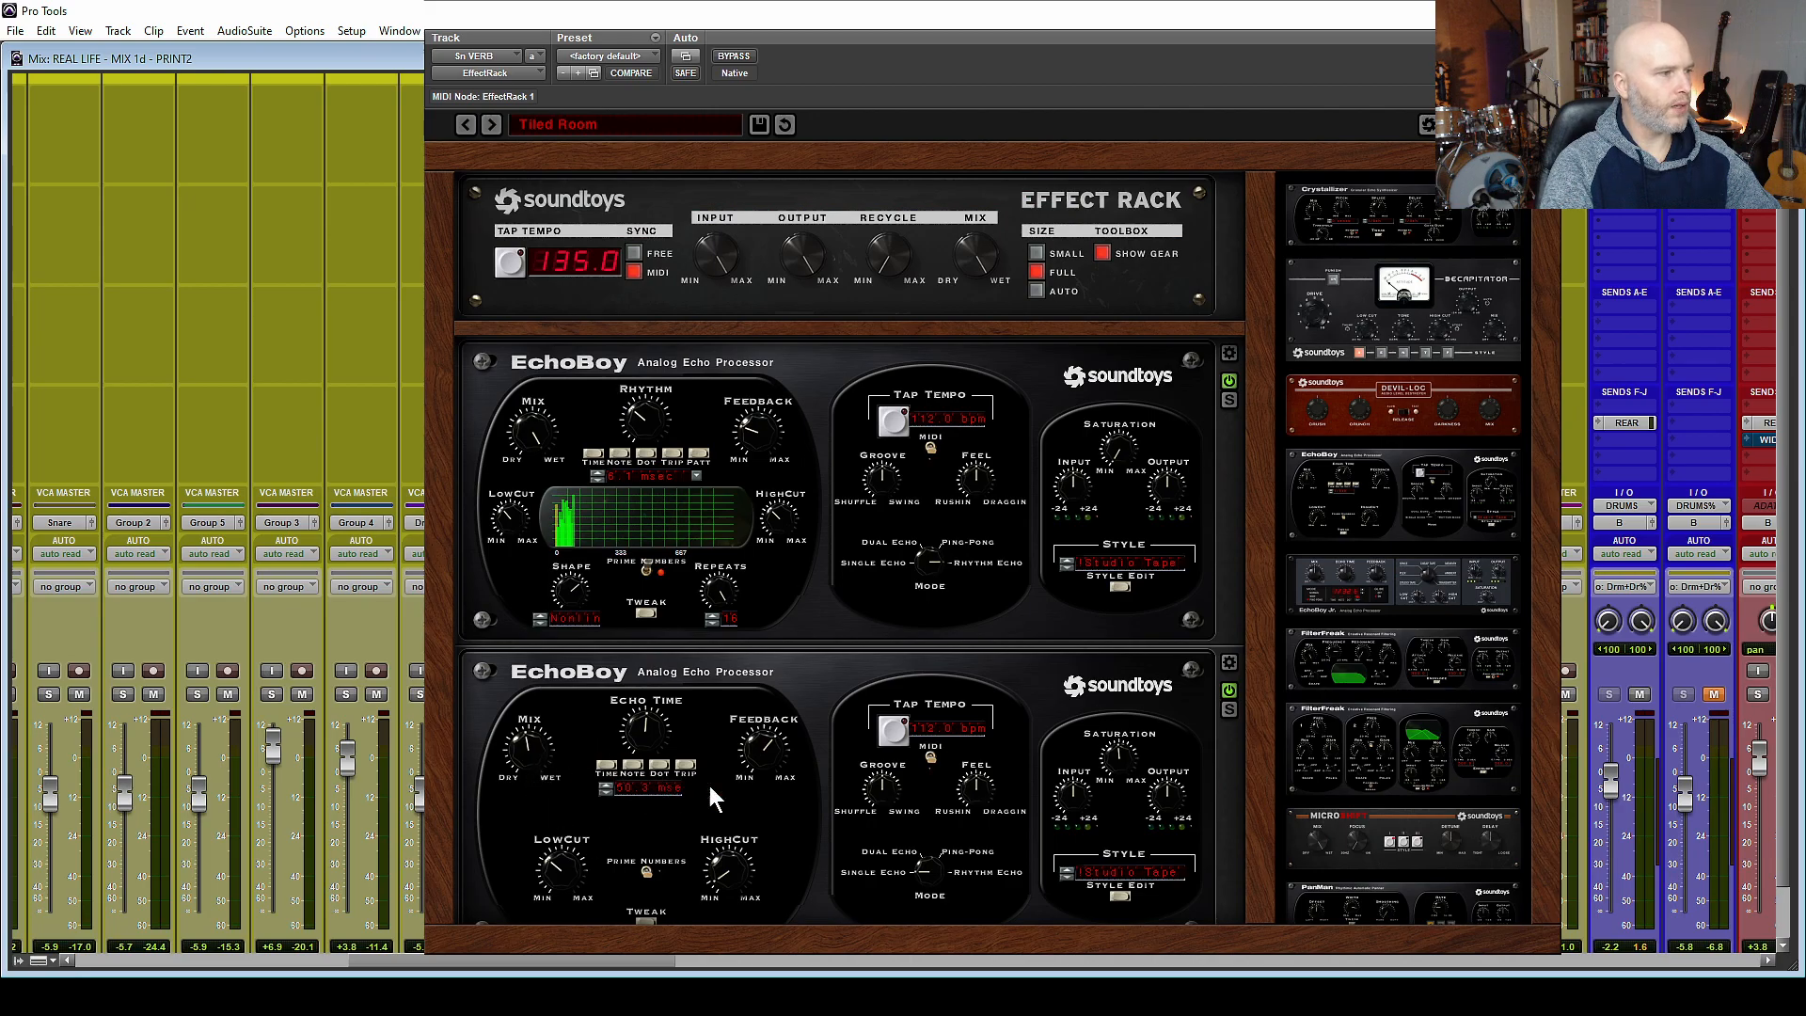
key(ctrl+w)
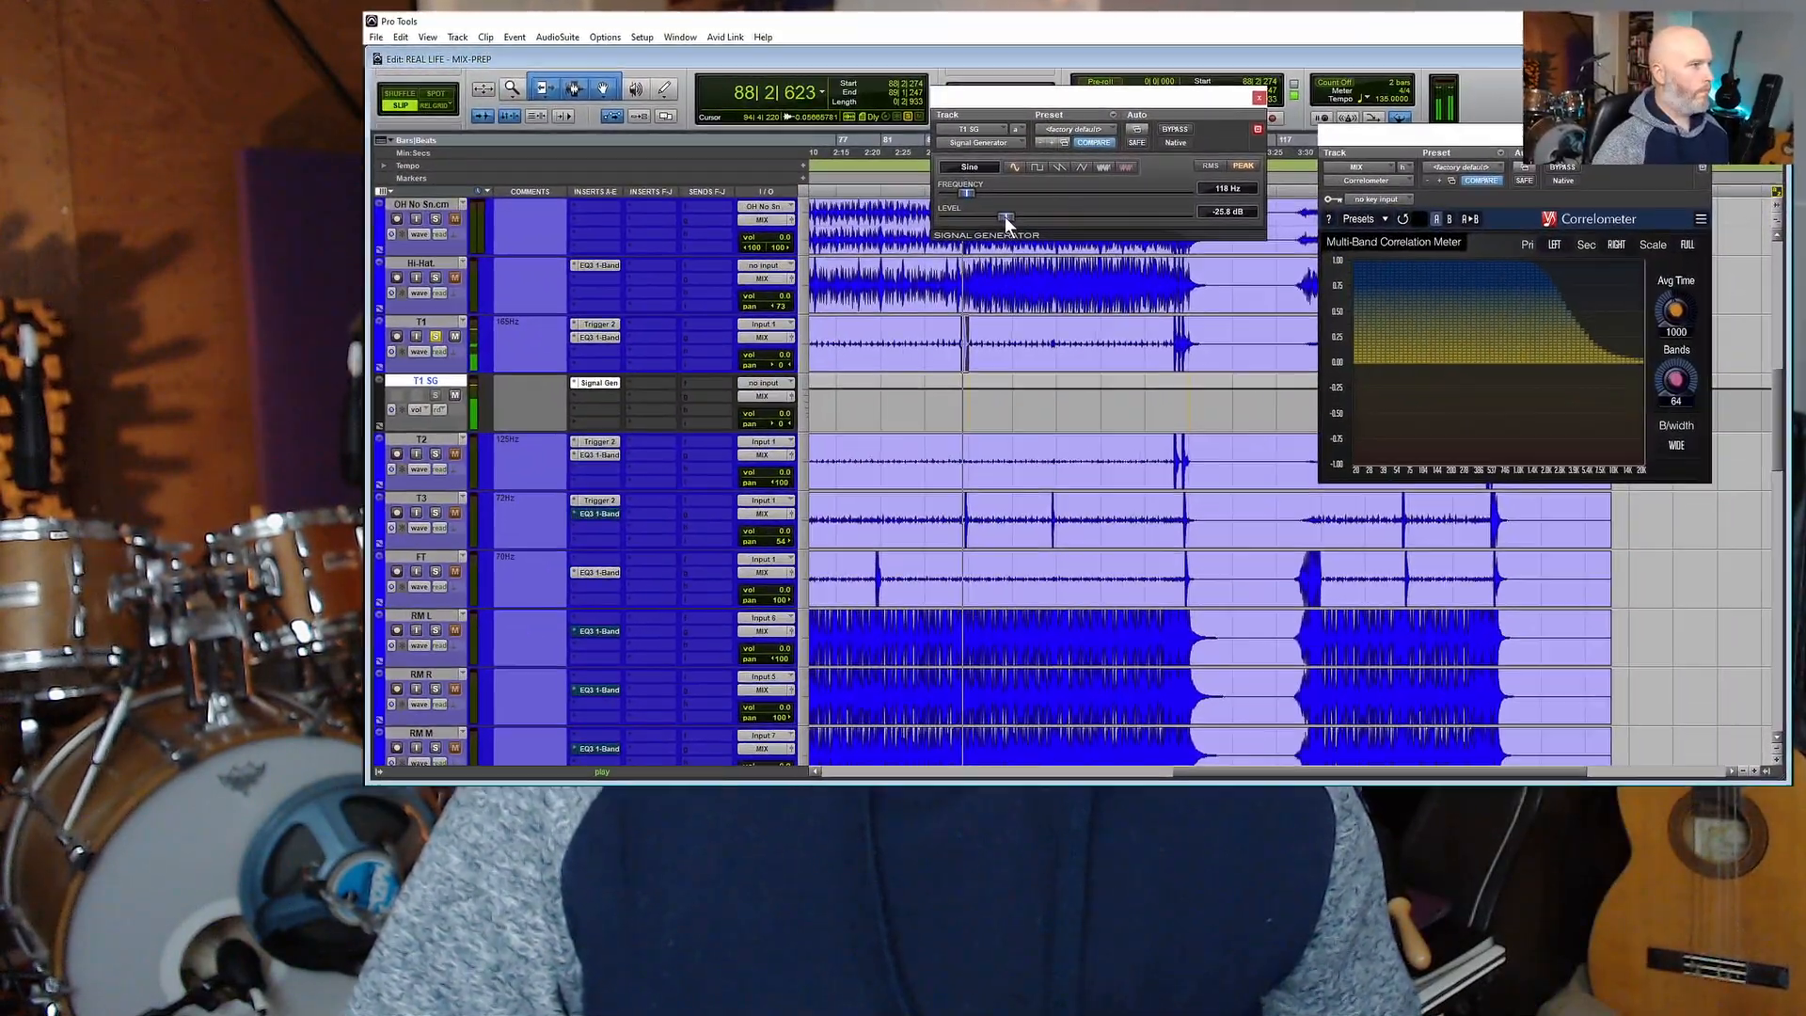
Insert a Dyn3 Expander/Gate after the Signal Generator on the T1 SG track and enable its external side-chain key.
click(1259, 97)
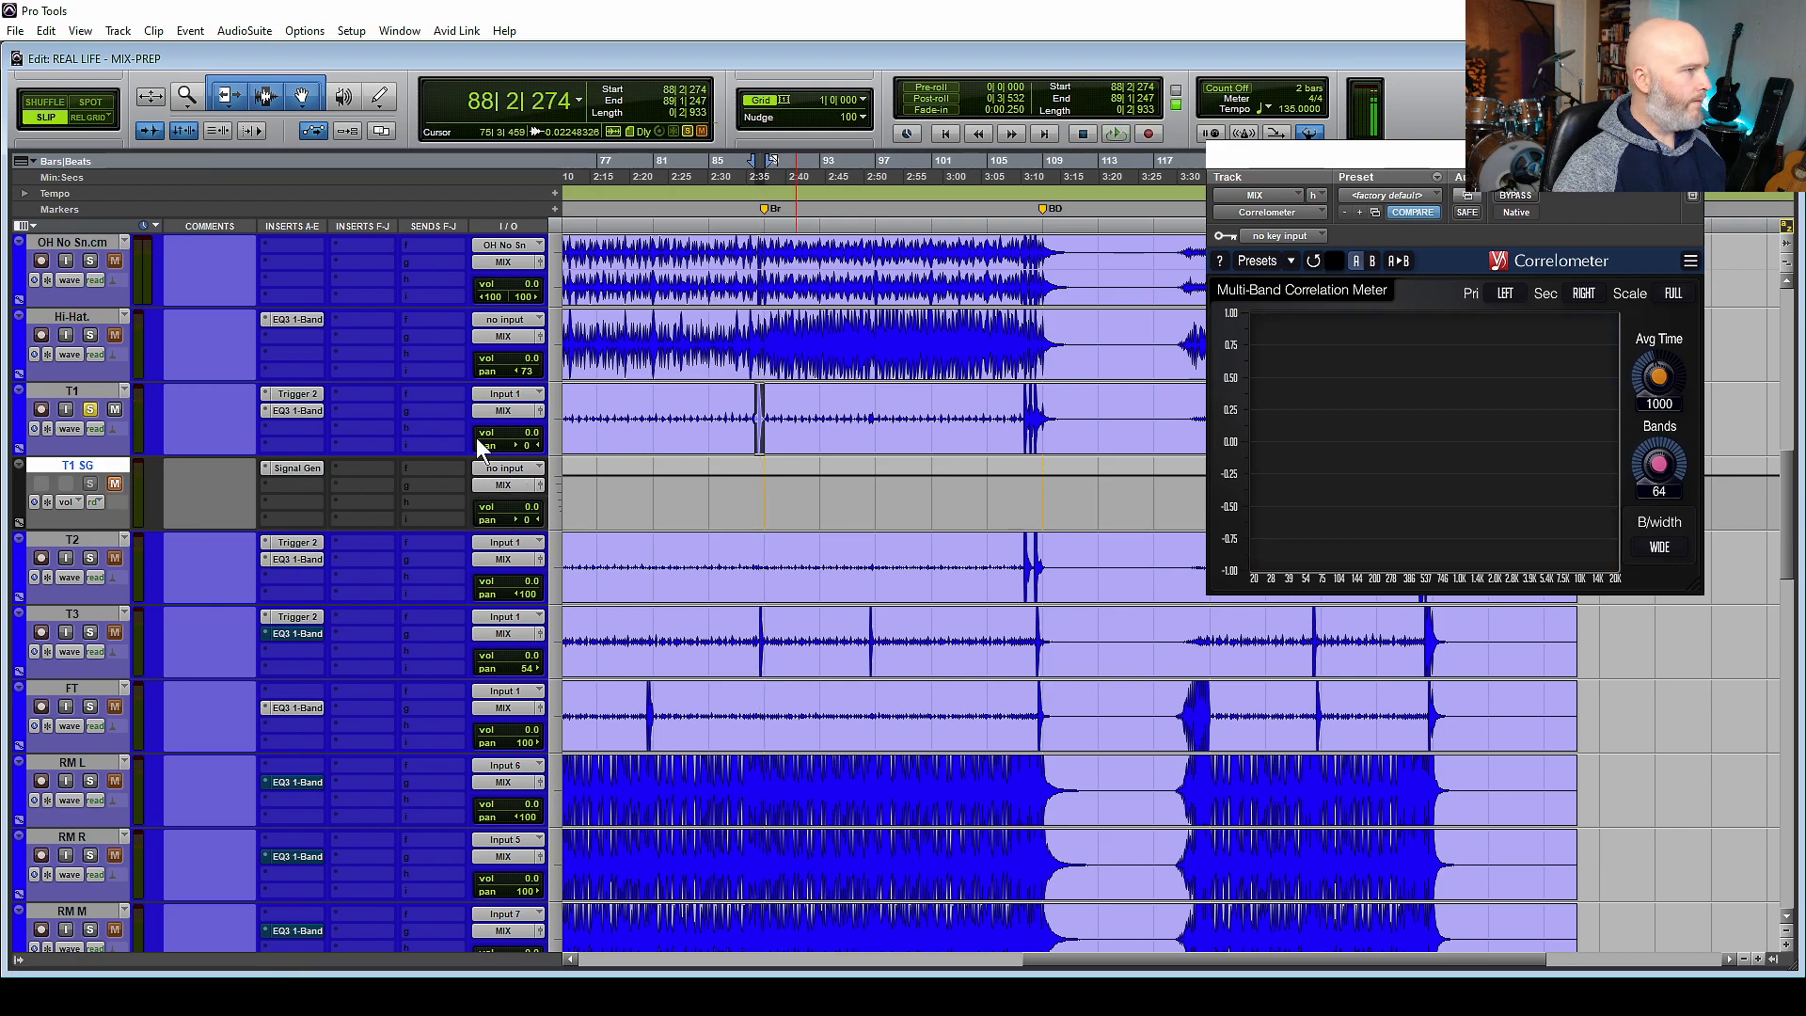
click(289, 487)
mouse_move(346, 533)
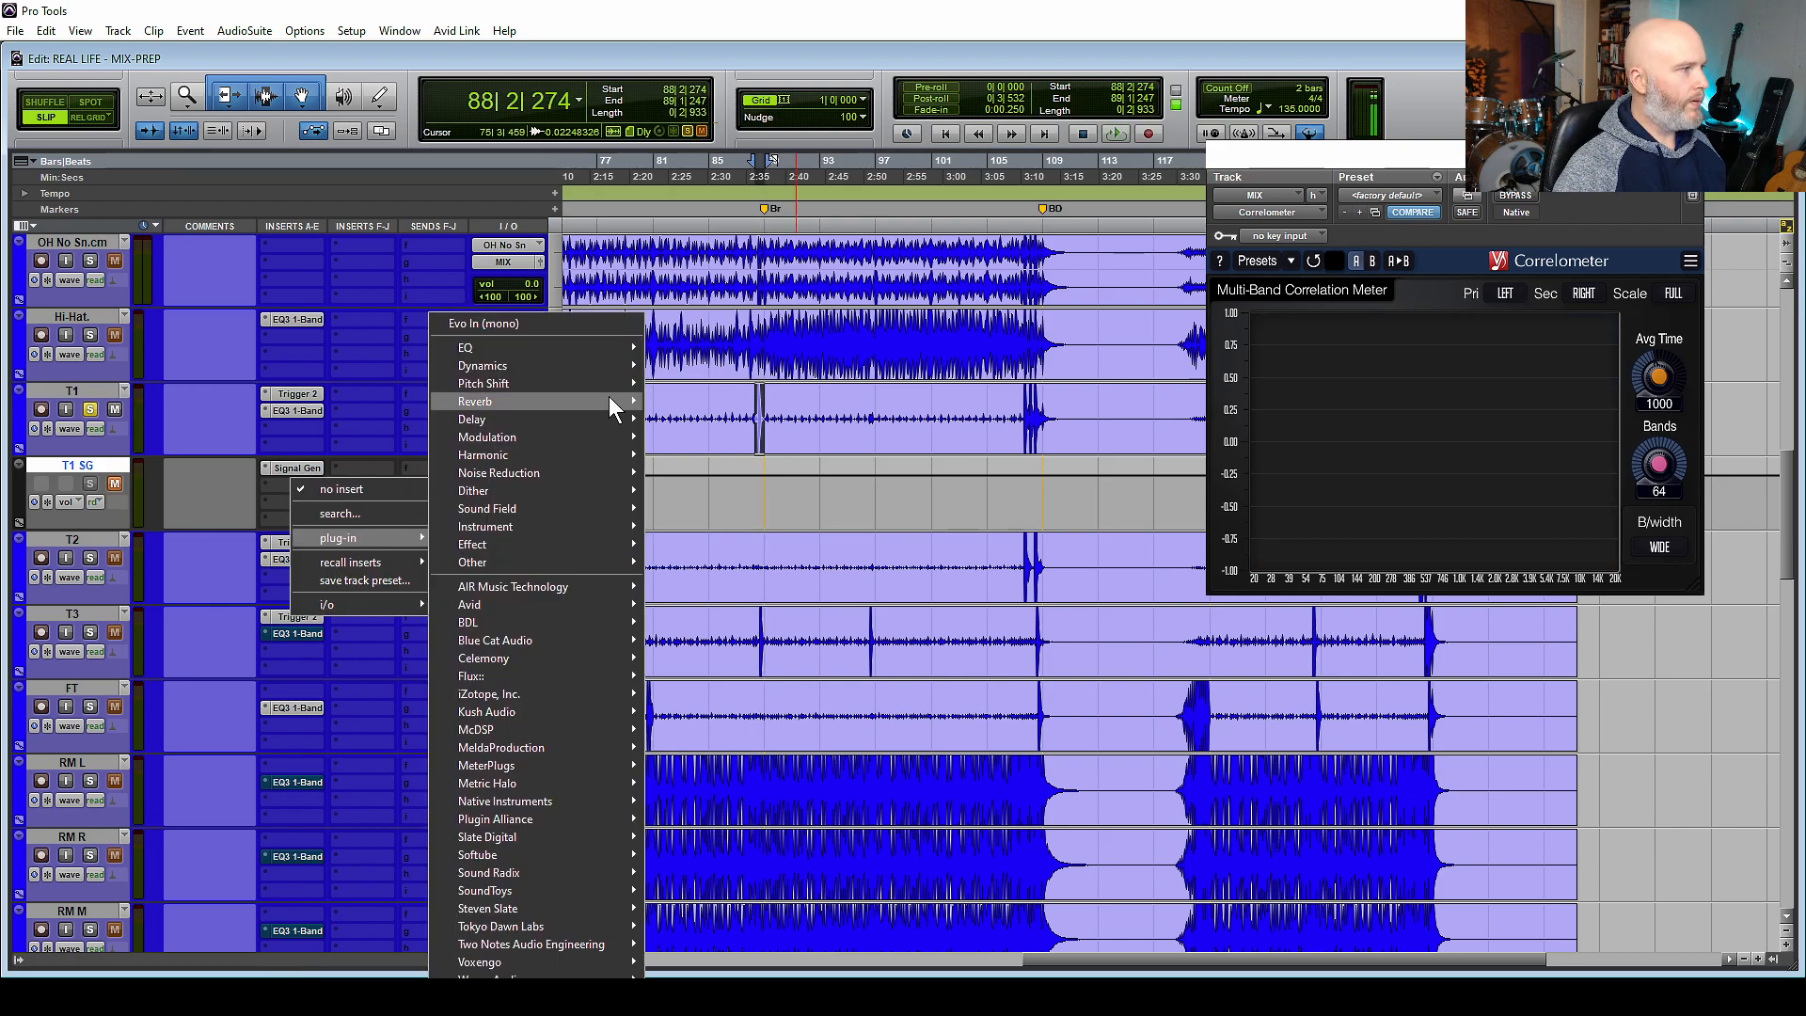
mouse_move(570, 362)
click(753, 488)
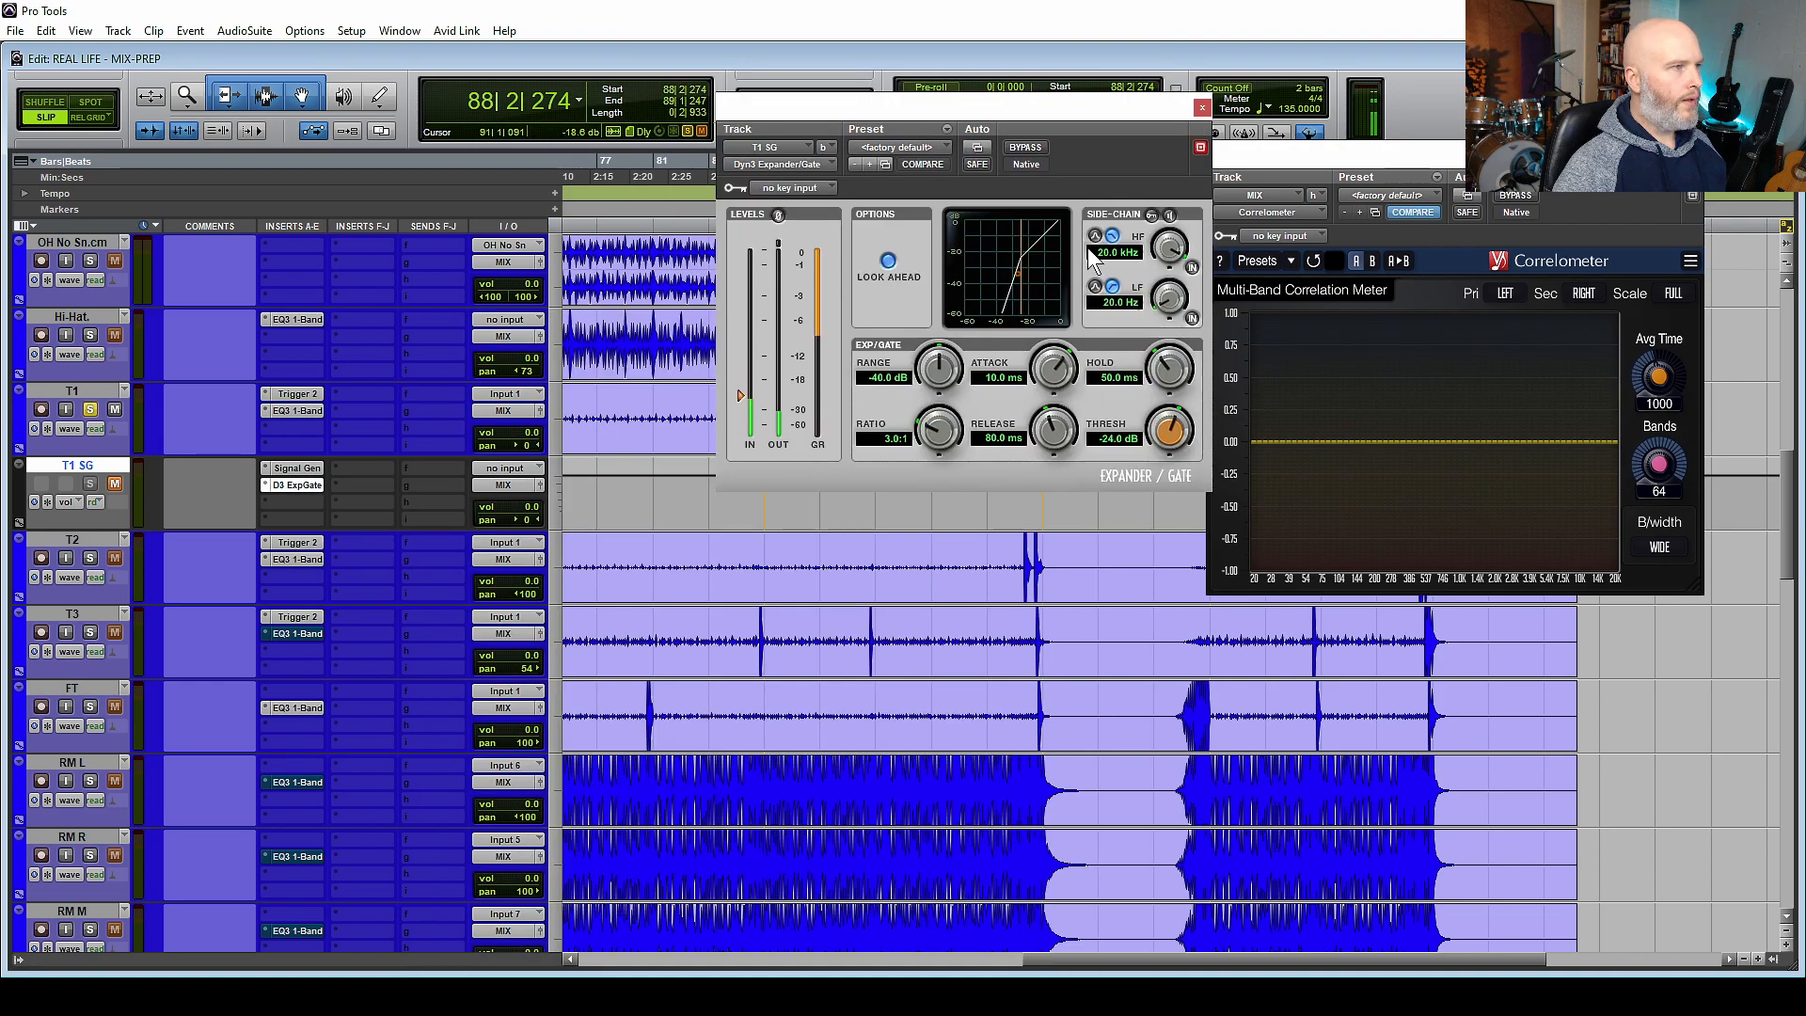
click(1152, 216)
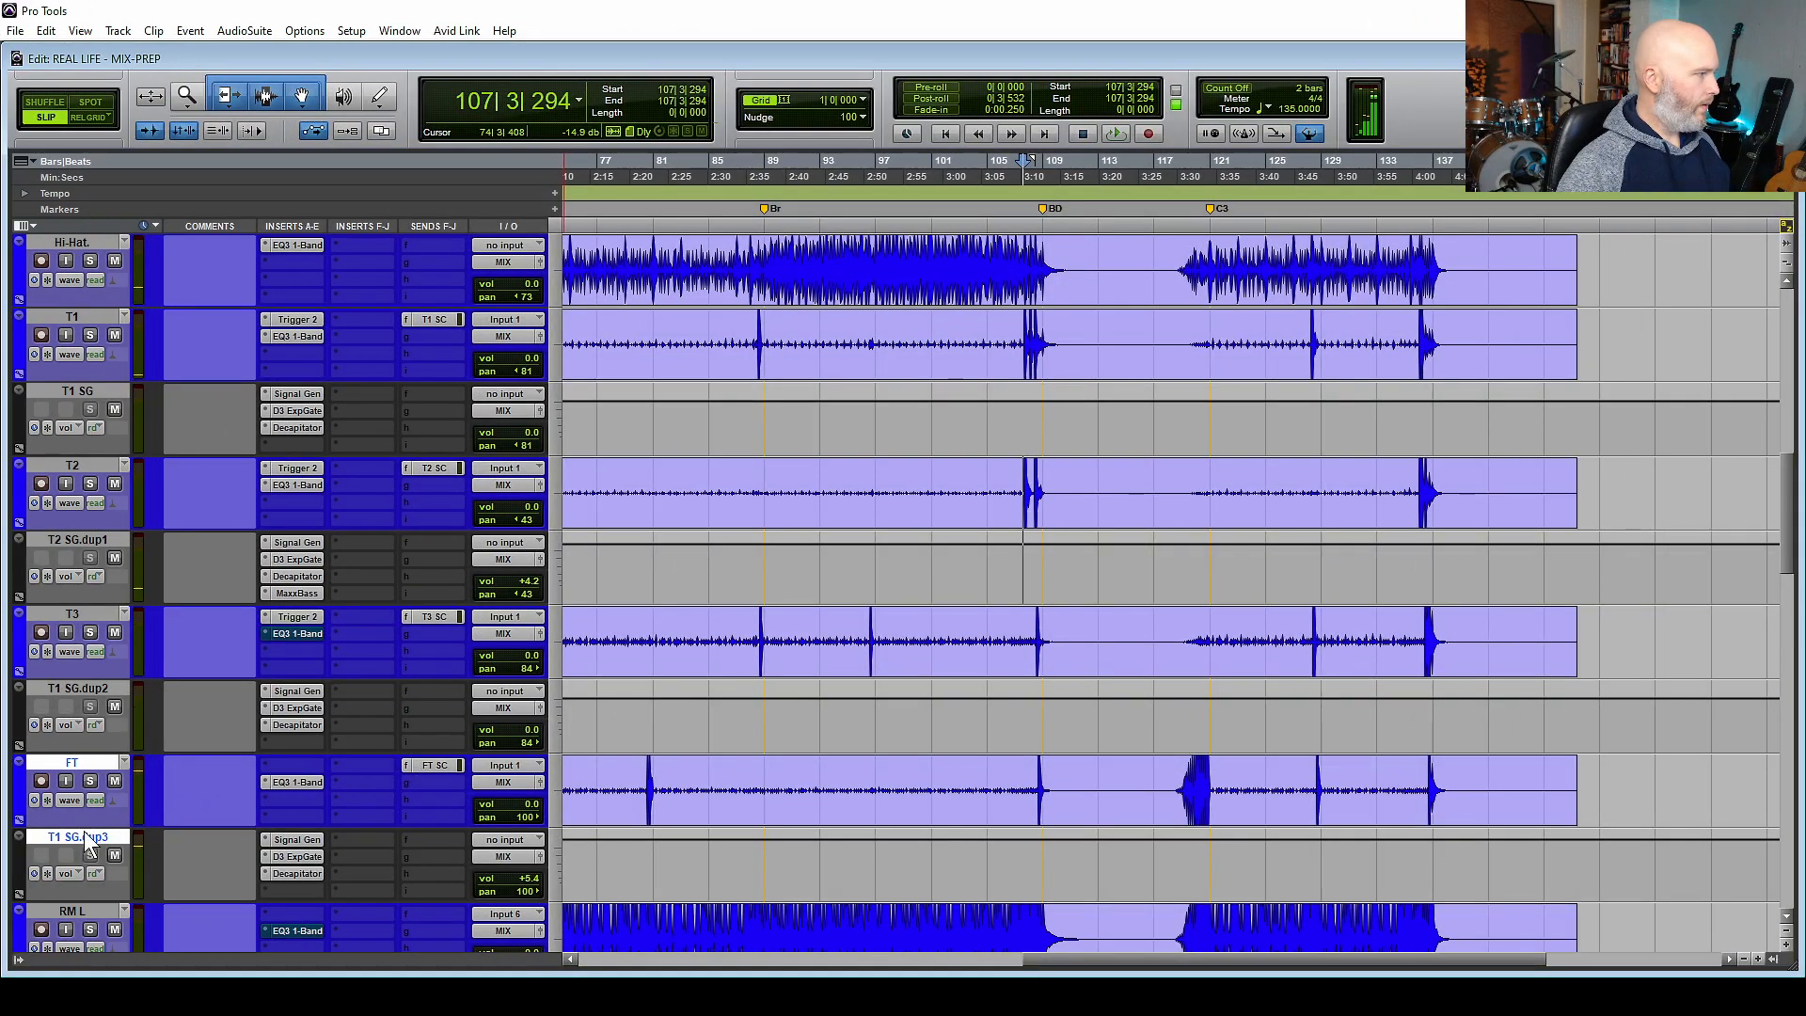
Select all four tom signal generator tracks and toggle their mutes during playback to compare the tom sound.
click(83, 837)
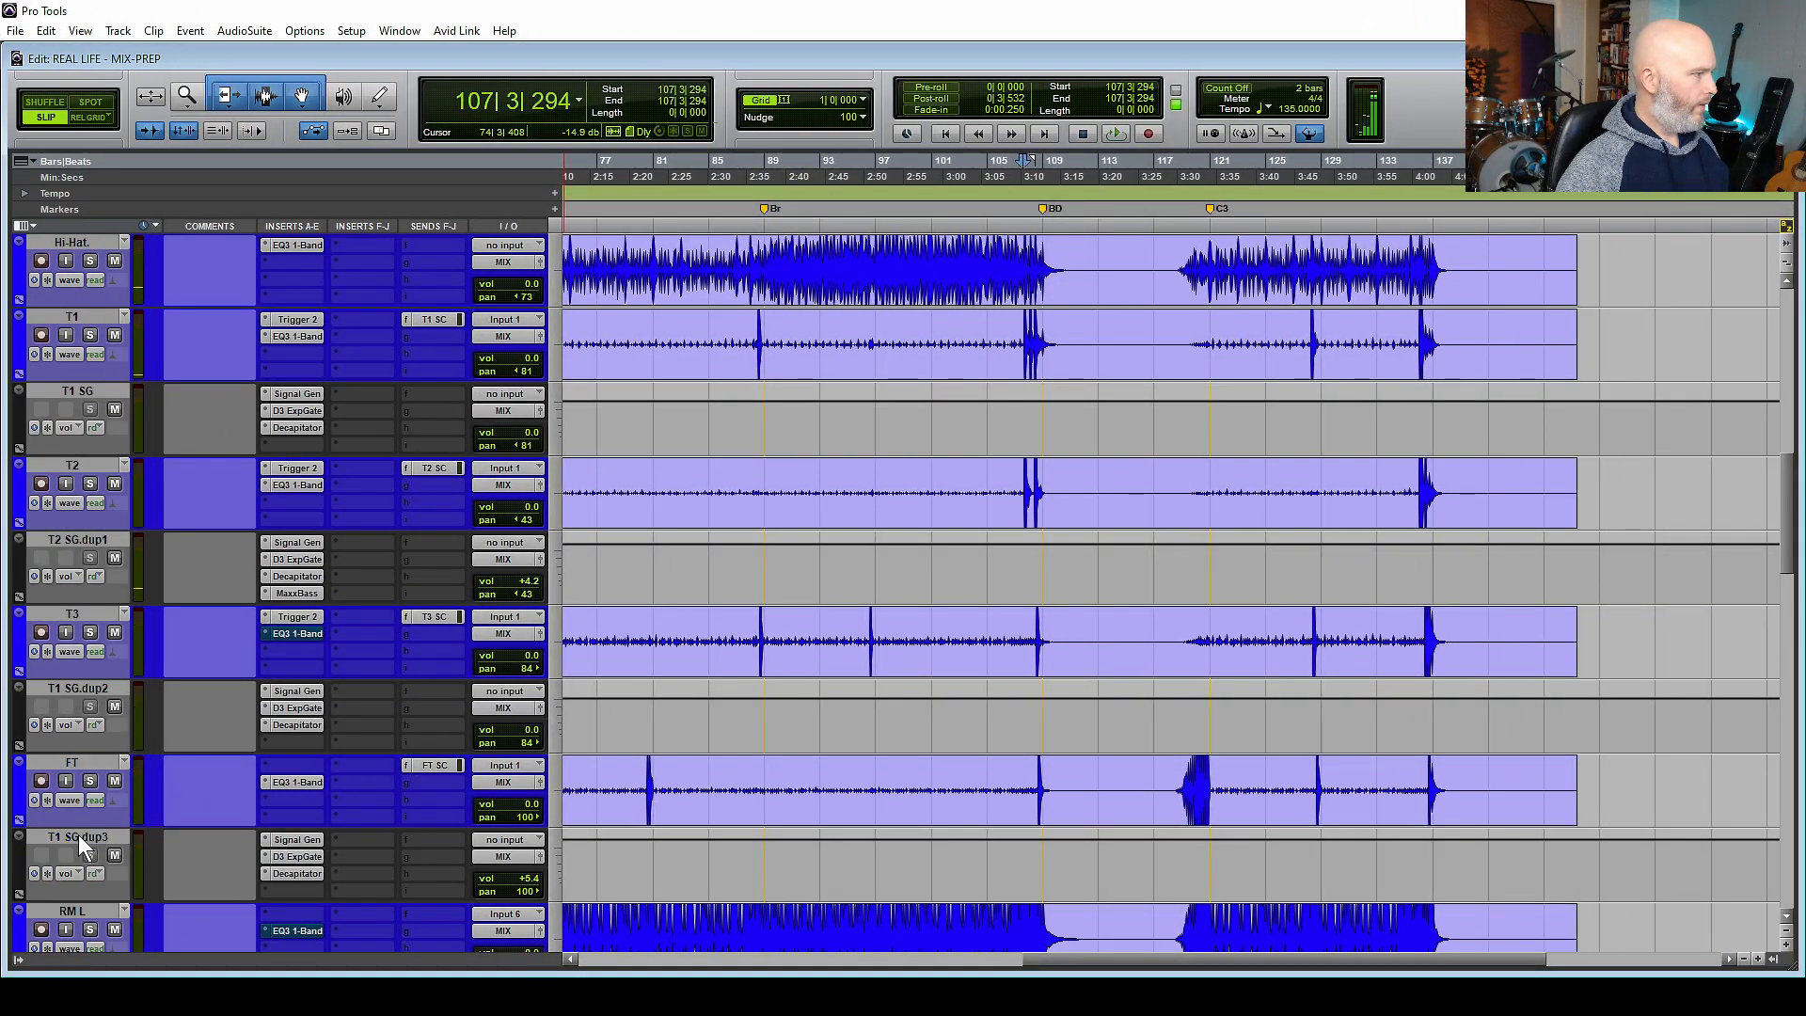
ctrl+click(101, 687)
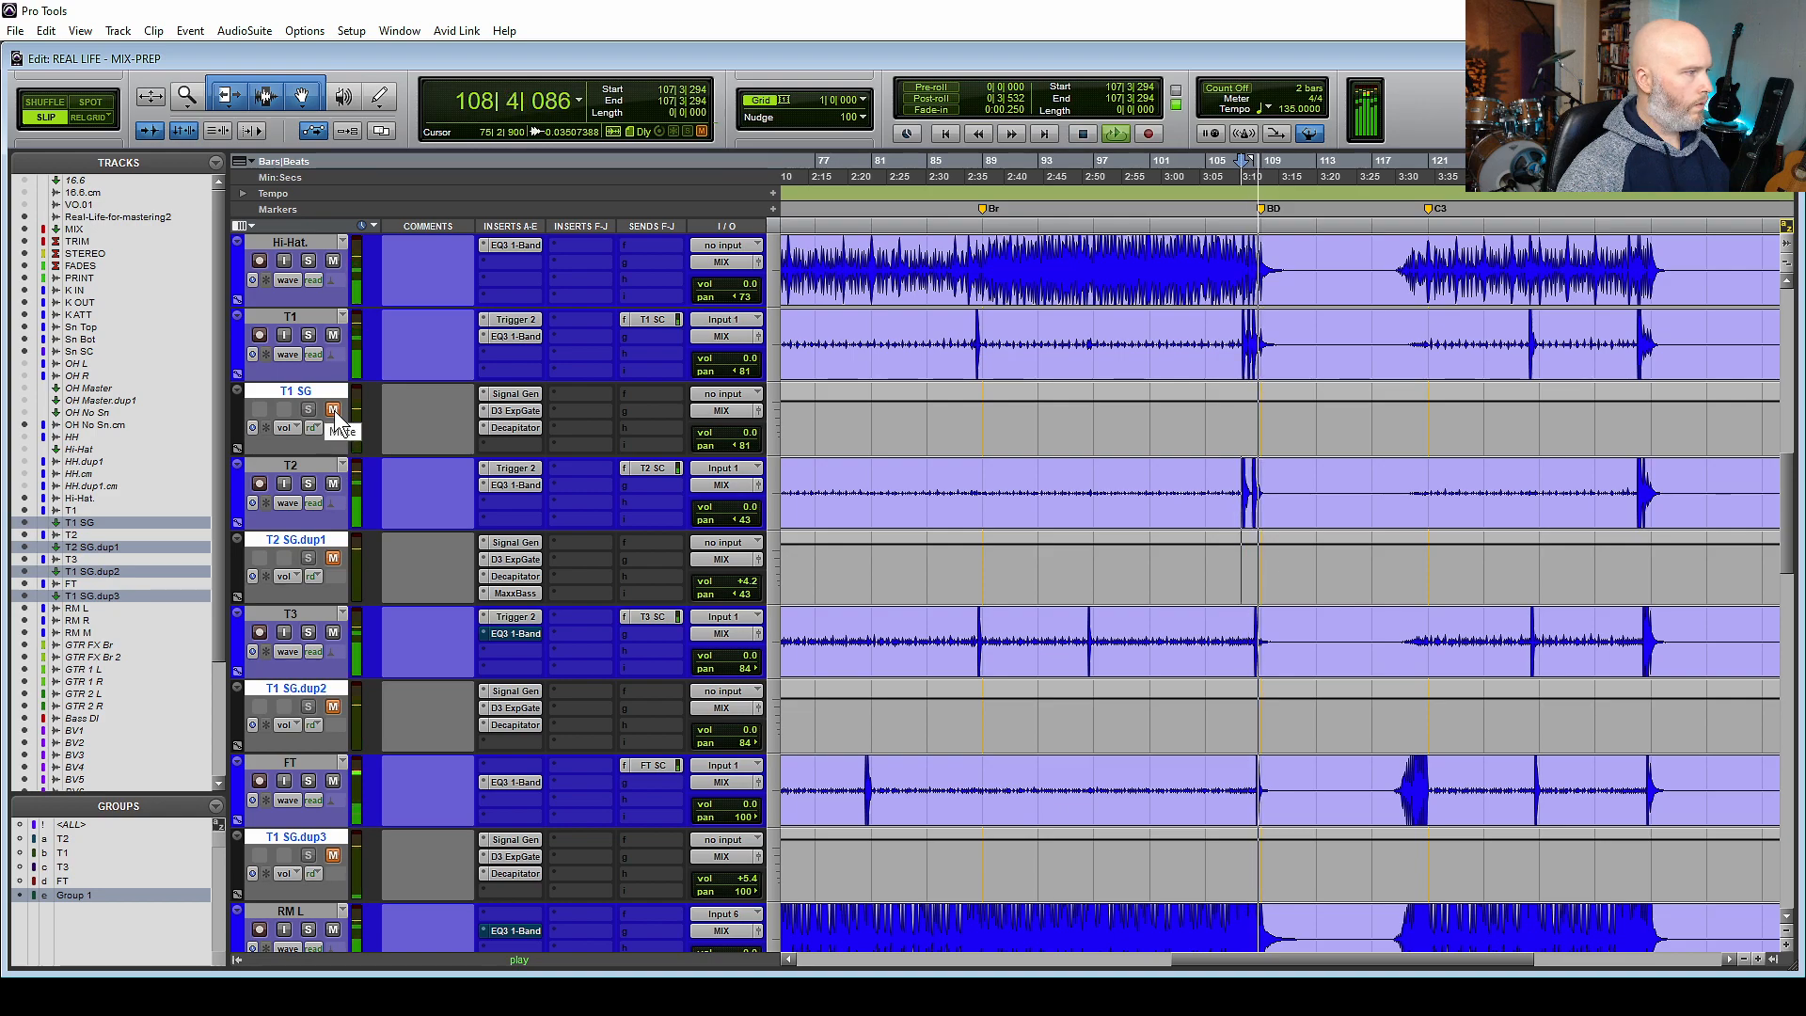
click(334, 410)
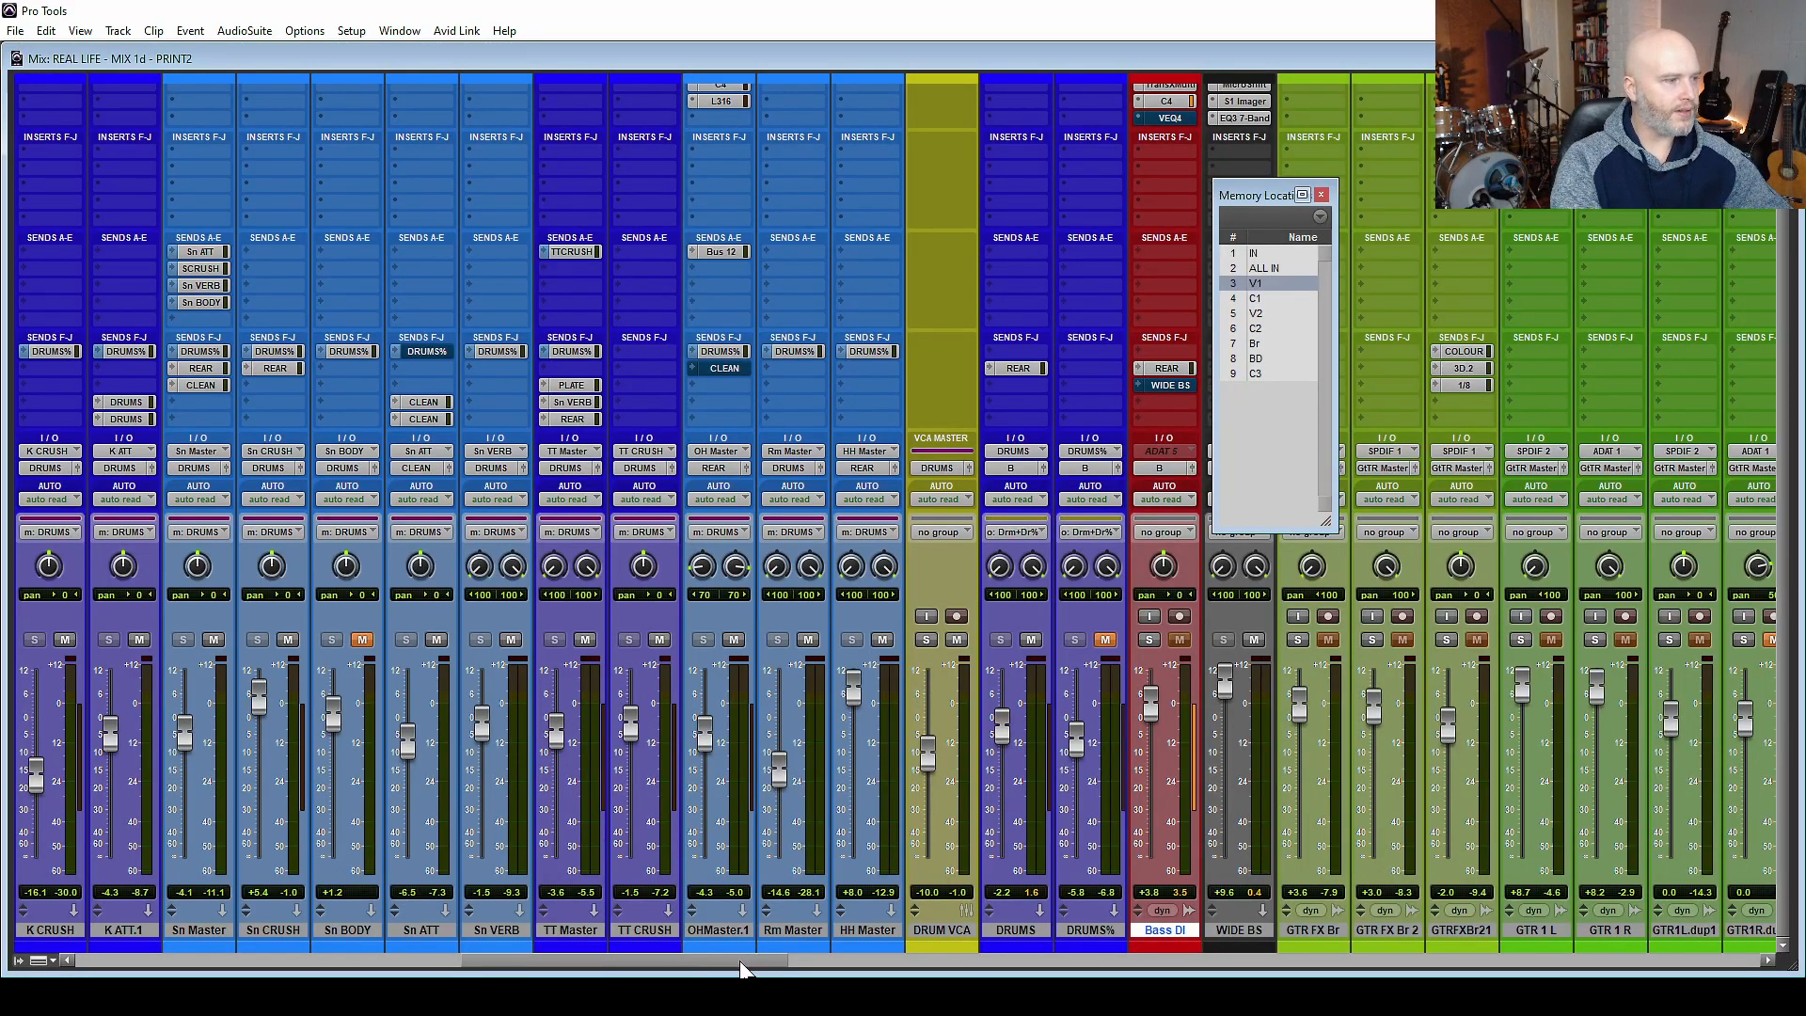
Inspect the Evo In and Little AlterBoy inserts on the OH No Sn.cm track and turn off the track's solo.
drag(739, 961, 705, 940)
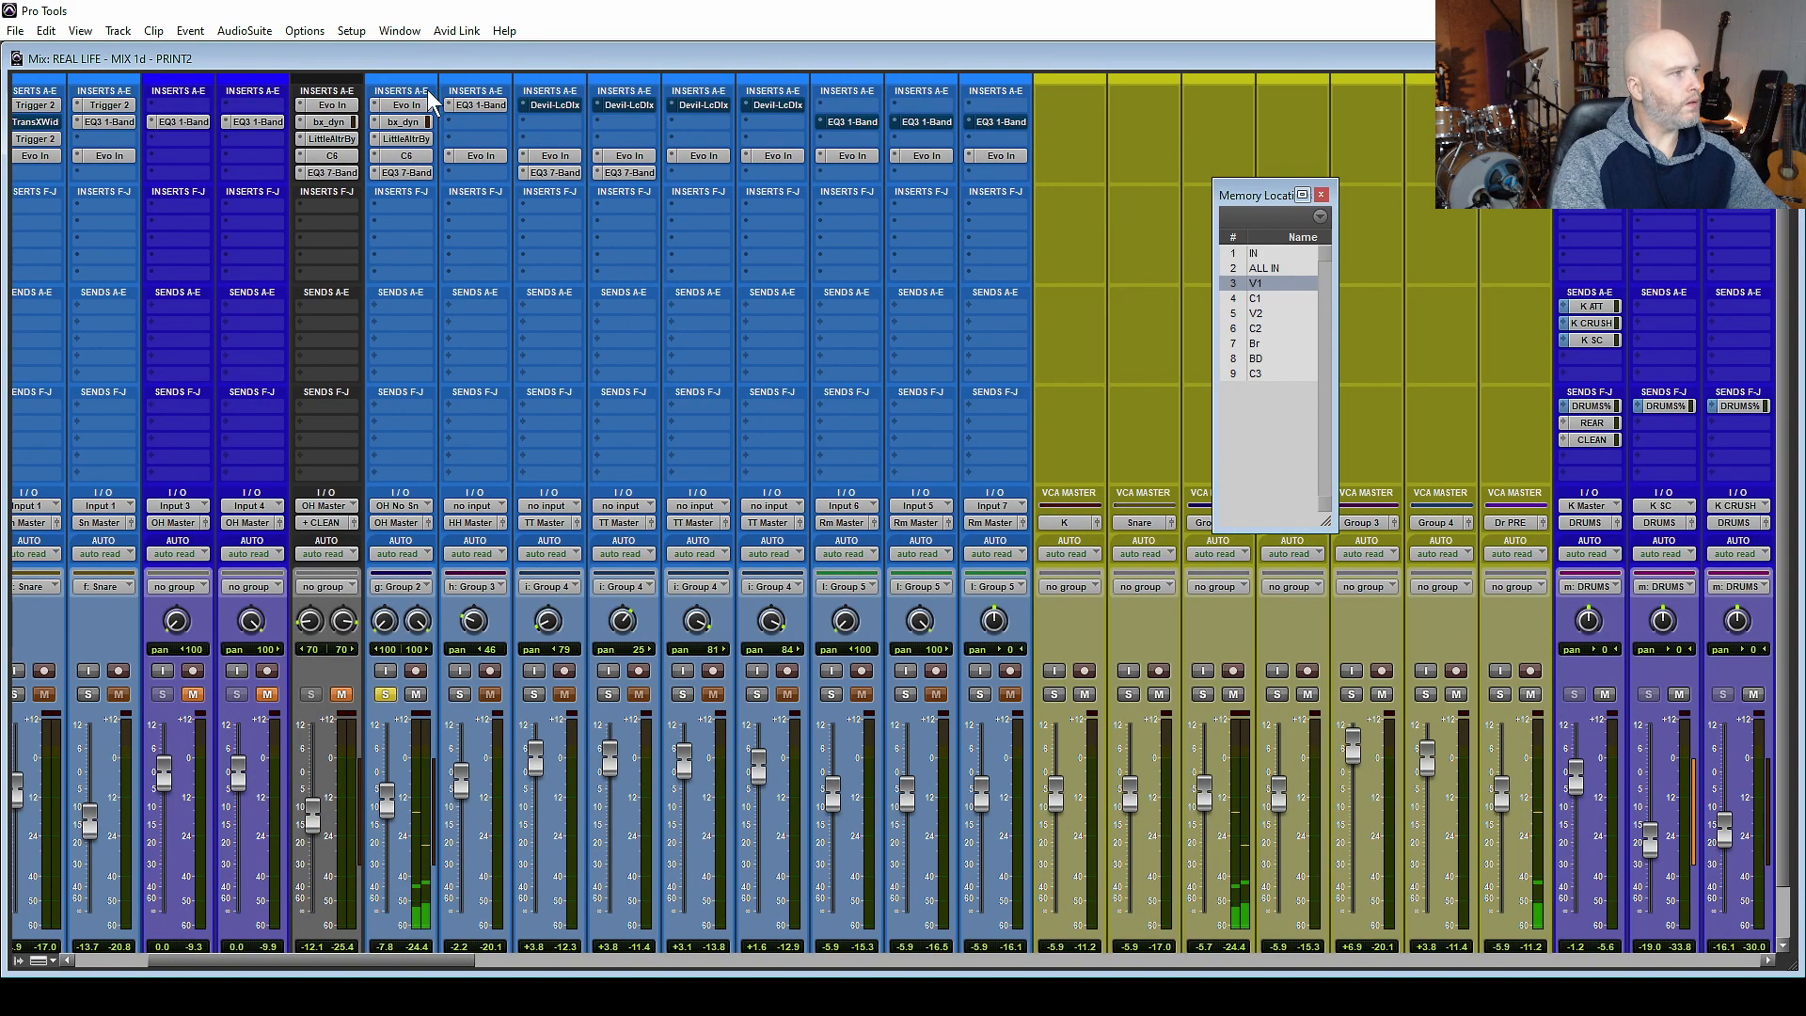
click(406, 105)
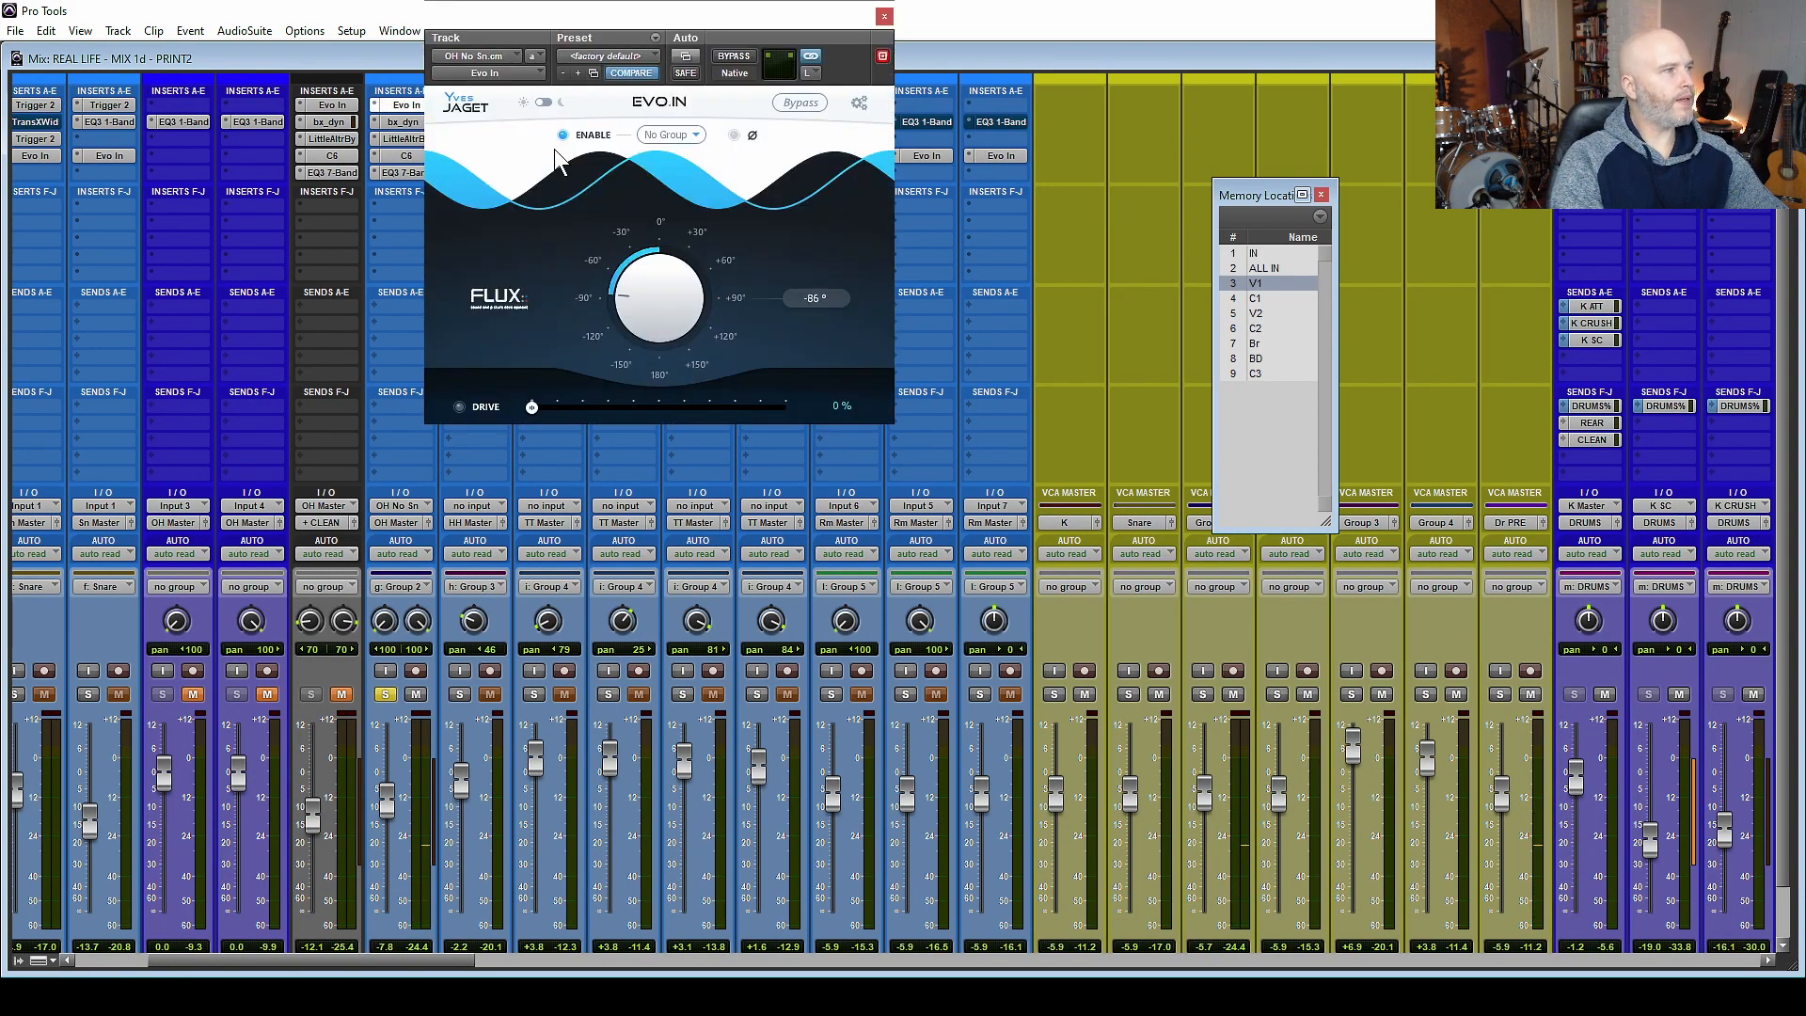
click(884, 16)
click(406, 139)
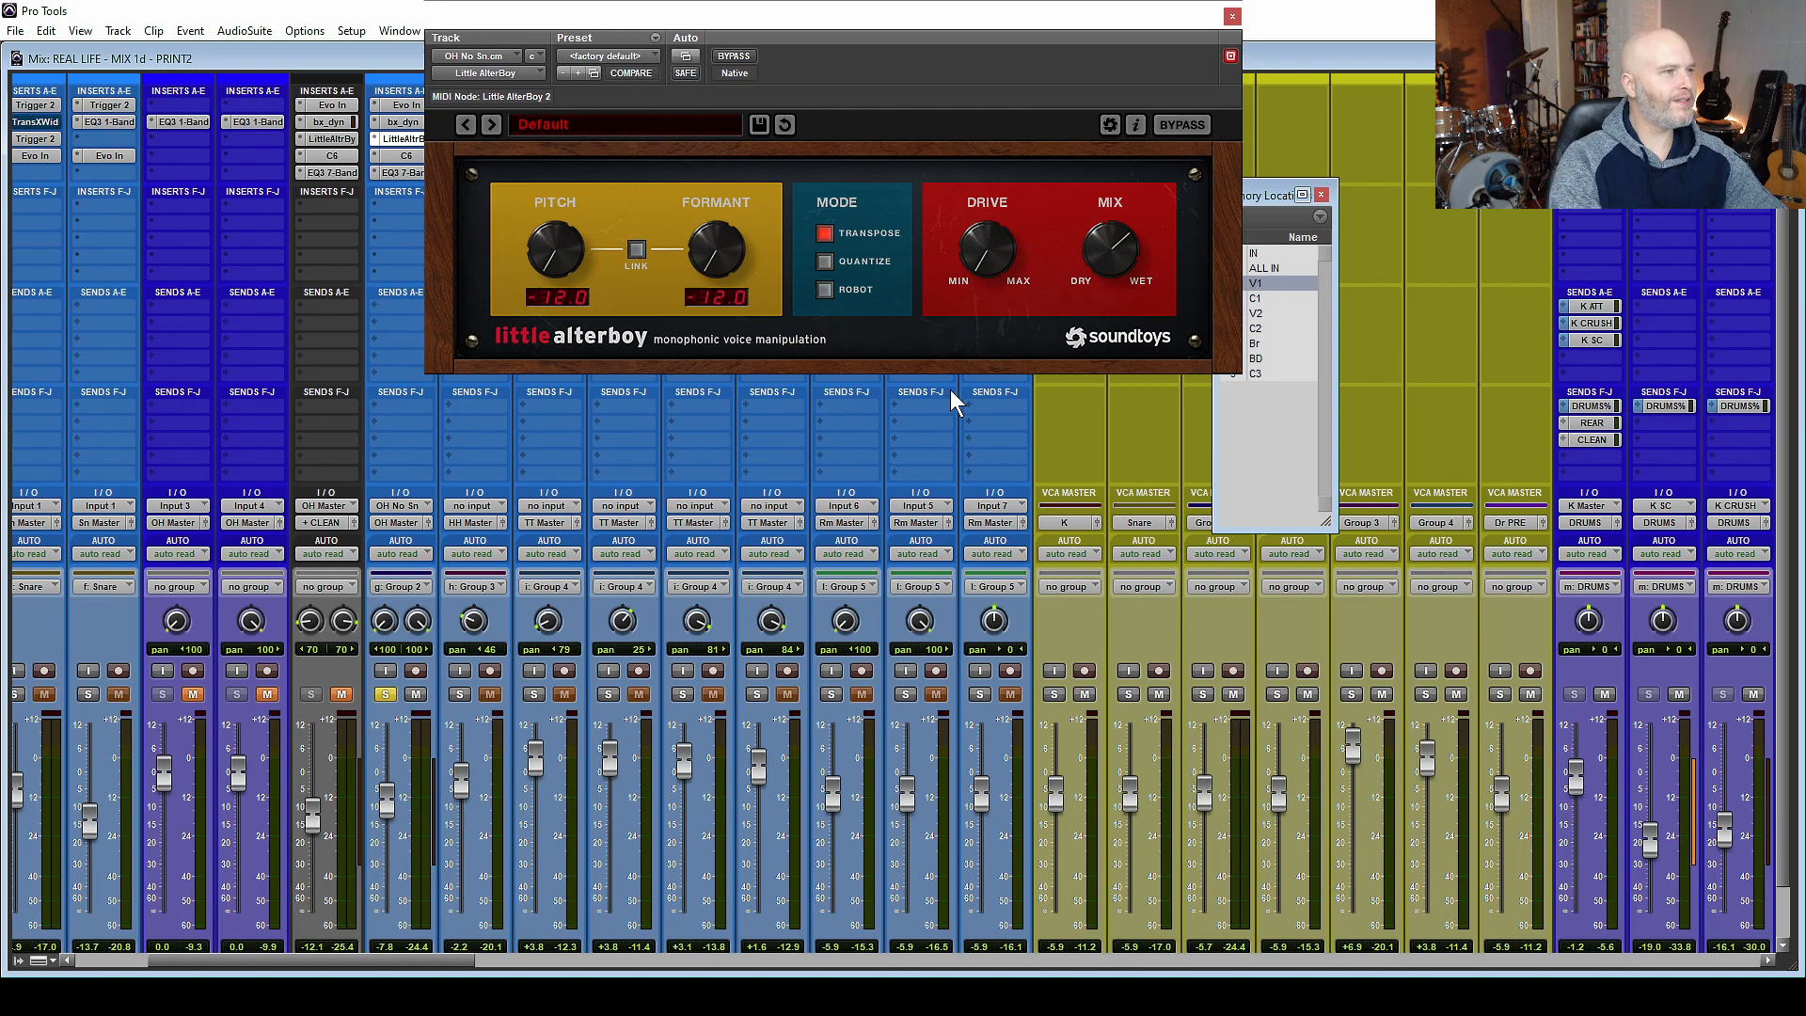
click(1232, 16)
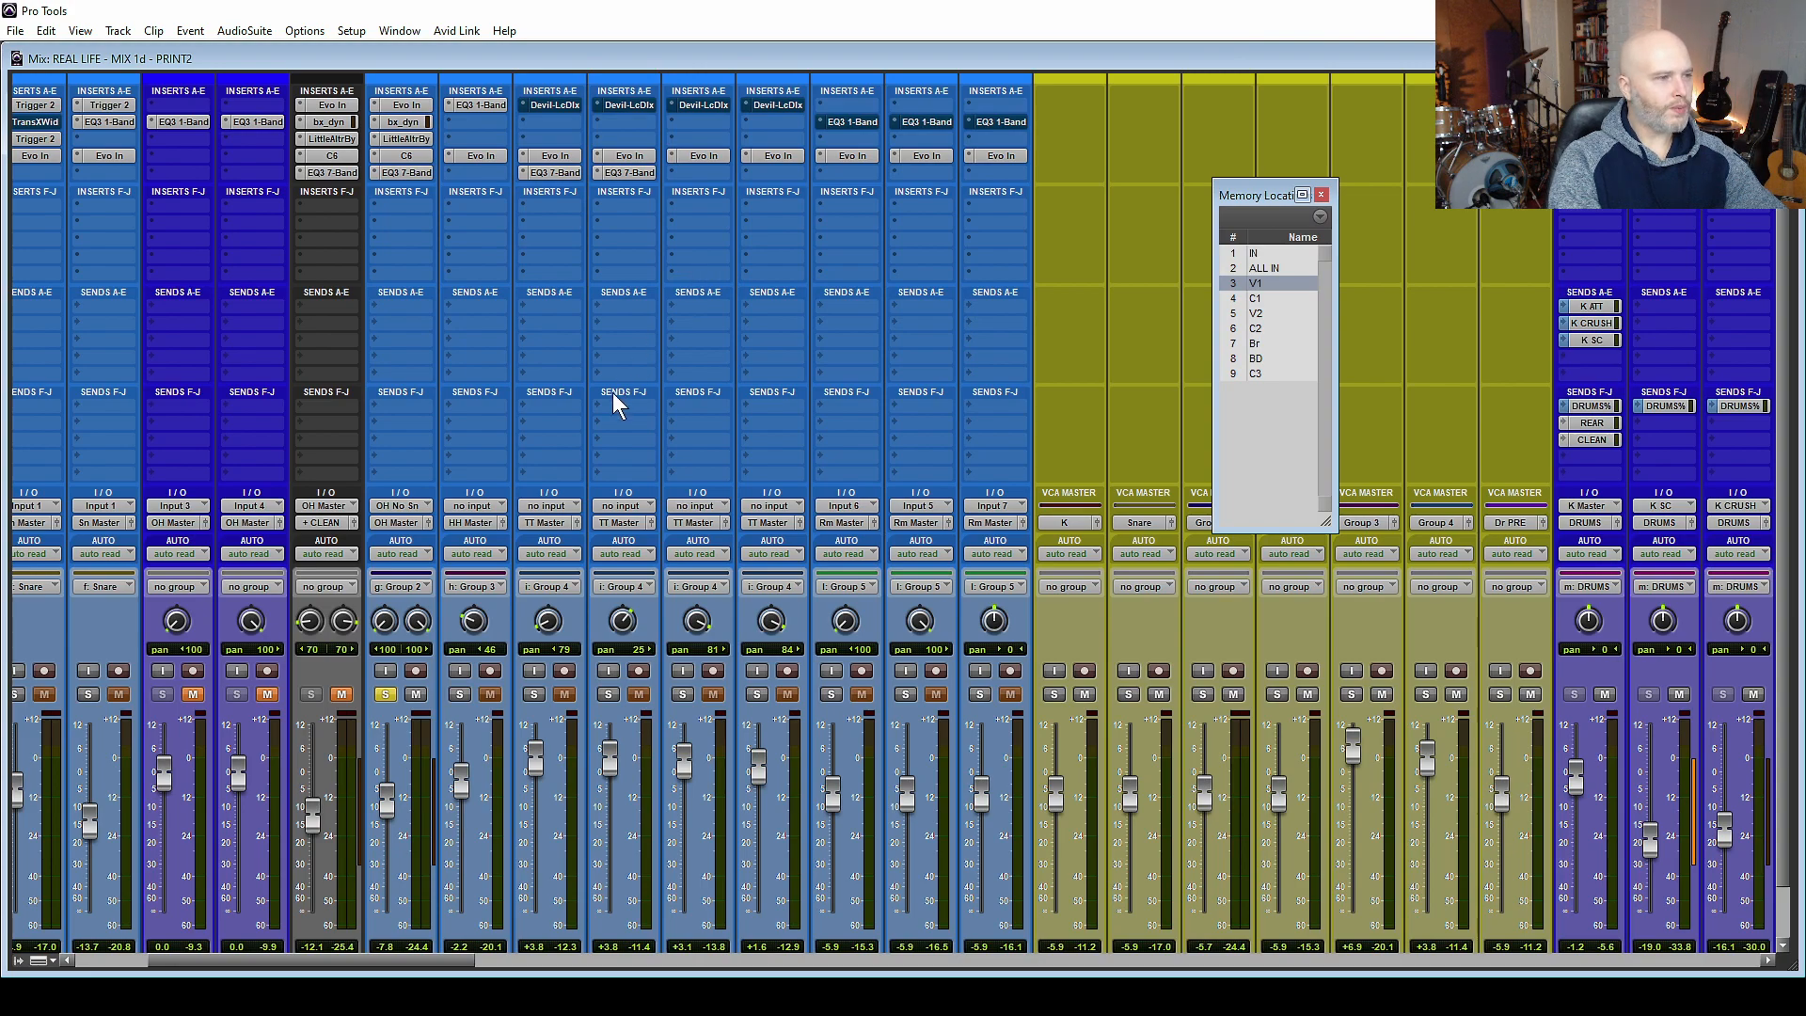
scroll(529, 461, down, 2)
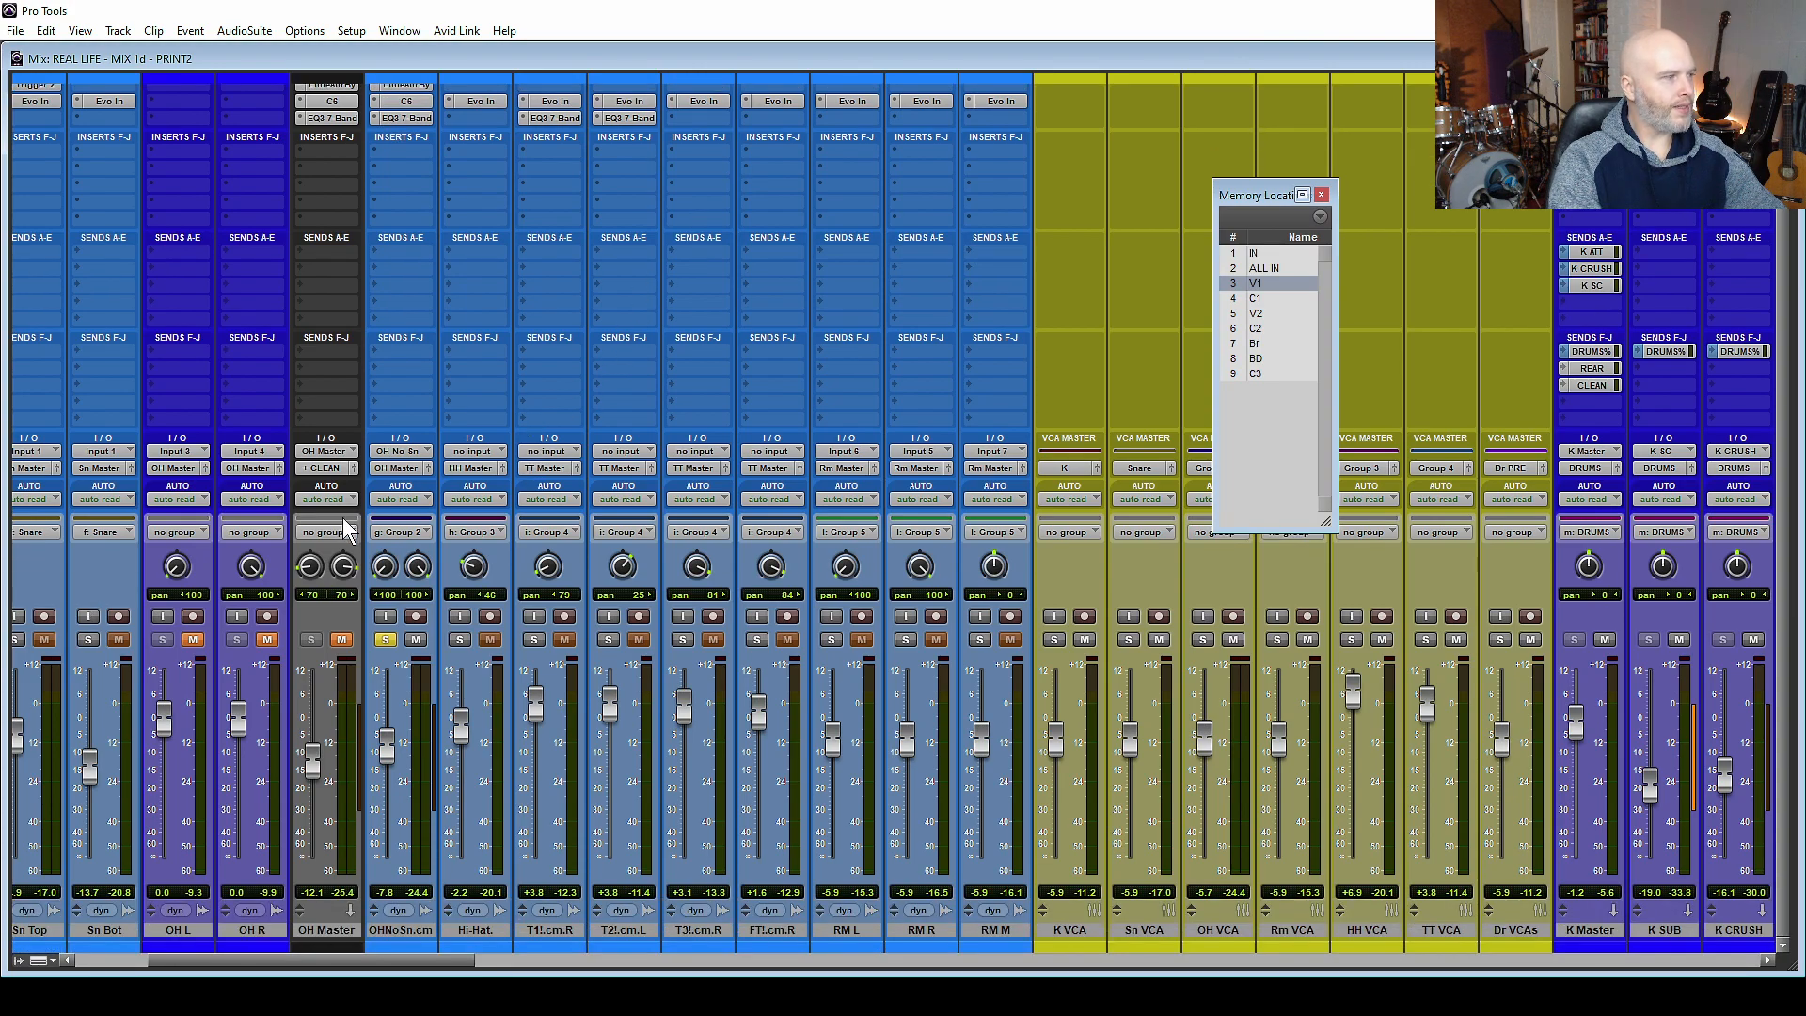
click(384, 640)
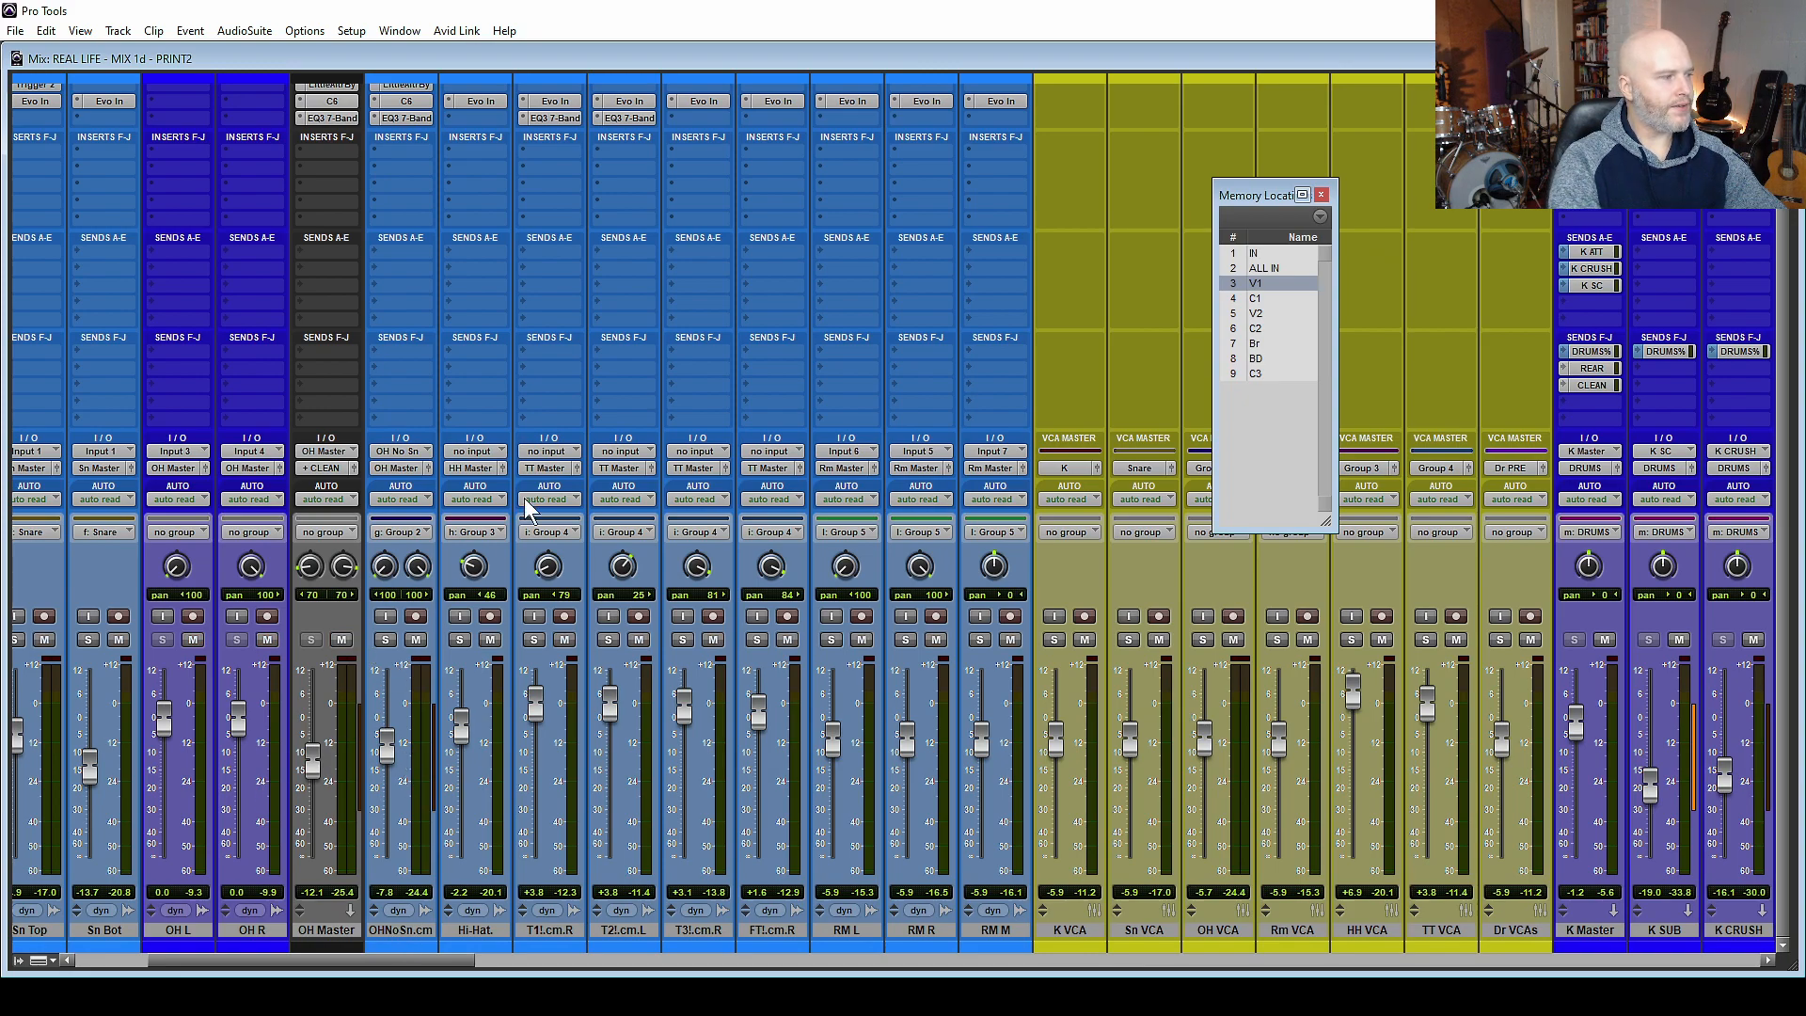